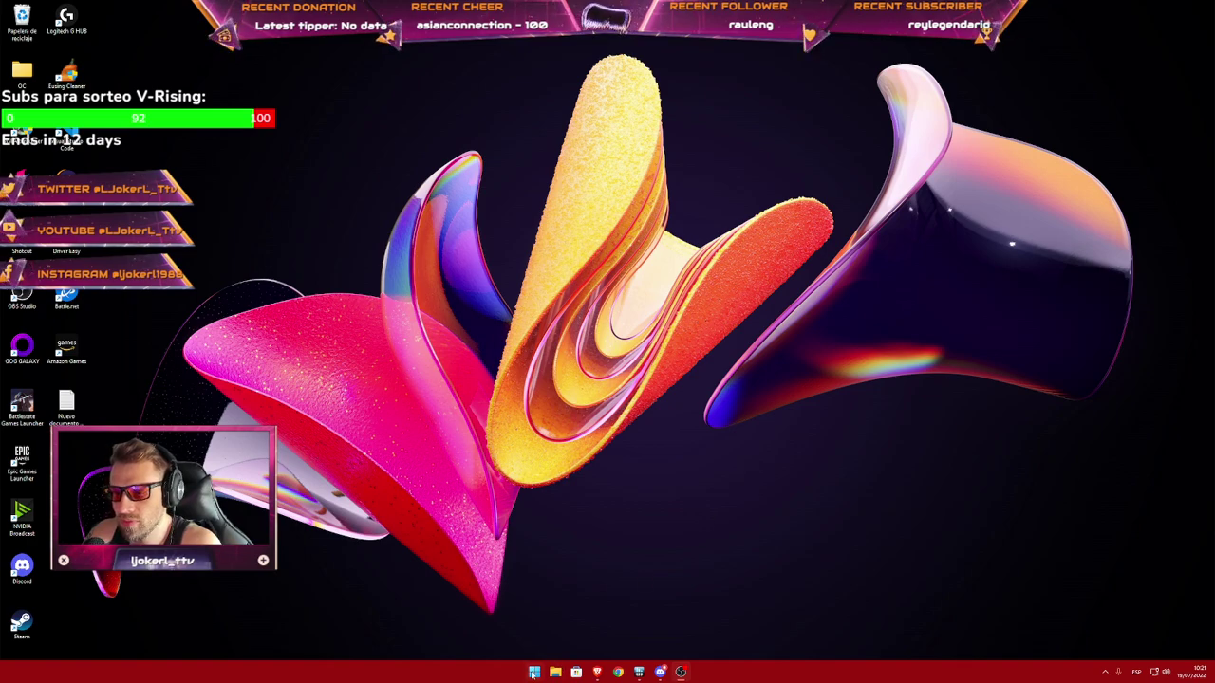
Open the Windows Update settings, check for new updates and close the settings window.
{"action": "left_click", "coordinate": [532, 335]}
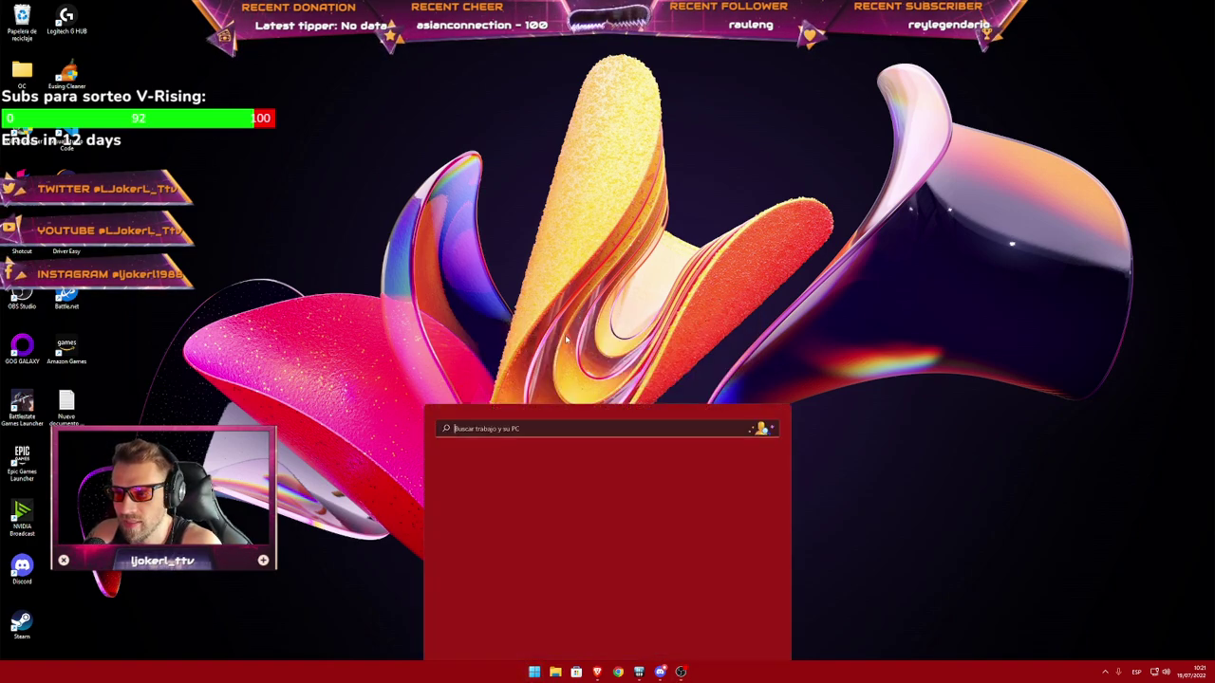
{"action": "left_click", "coordinate": [489, 402]}
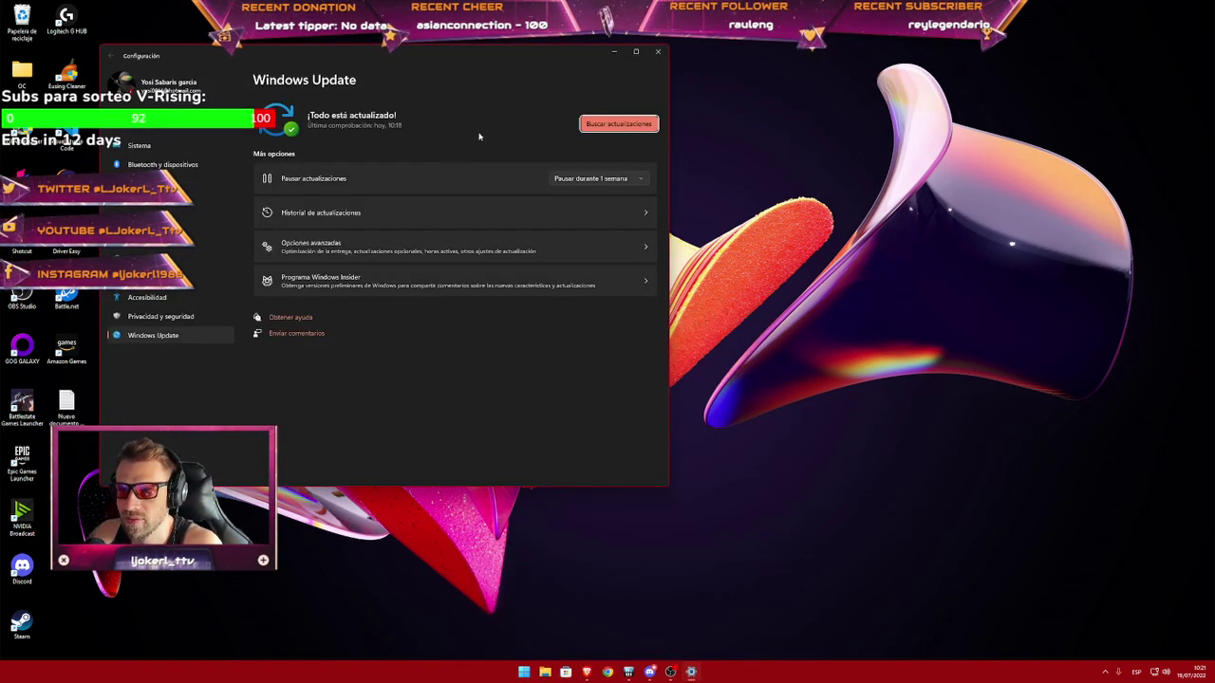
{"action": "left_click_drag", "start_coordinate": [534, 53], "coordinate": [743, 65]}
{"action": "left_click", "coordinate": [827, 135]}
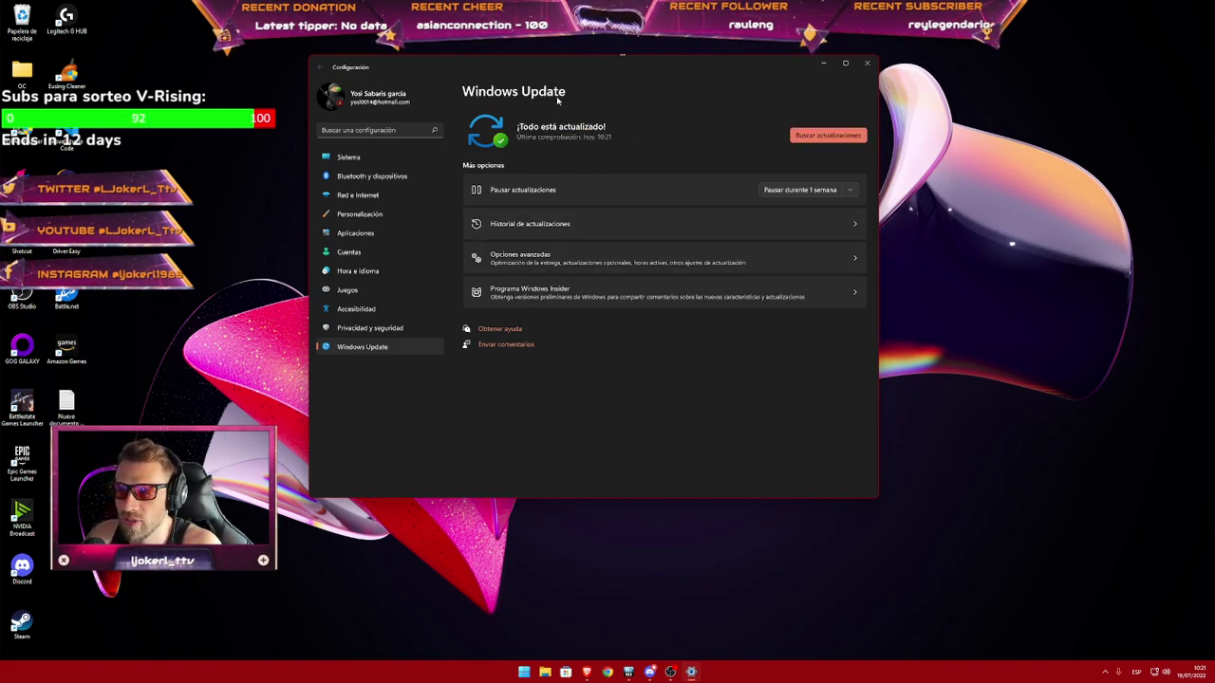
{"action": "left_click", "coordinate": [867, 64]}
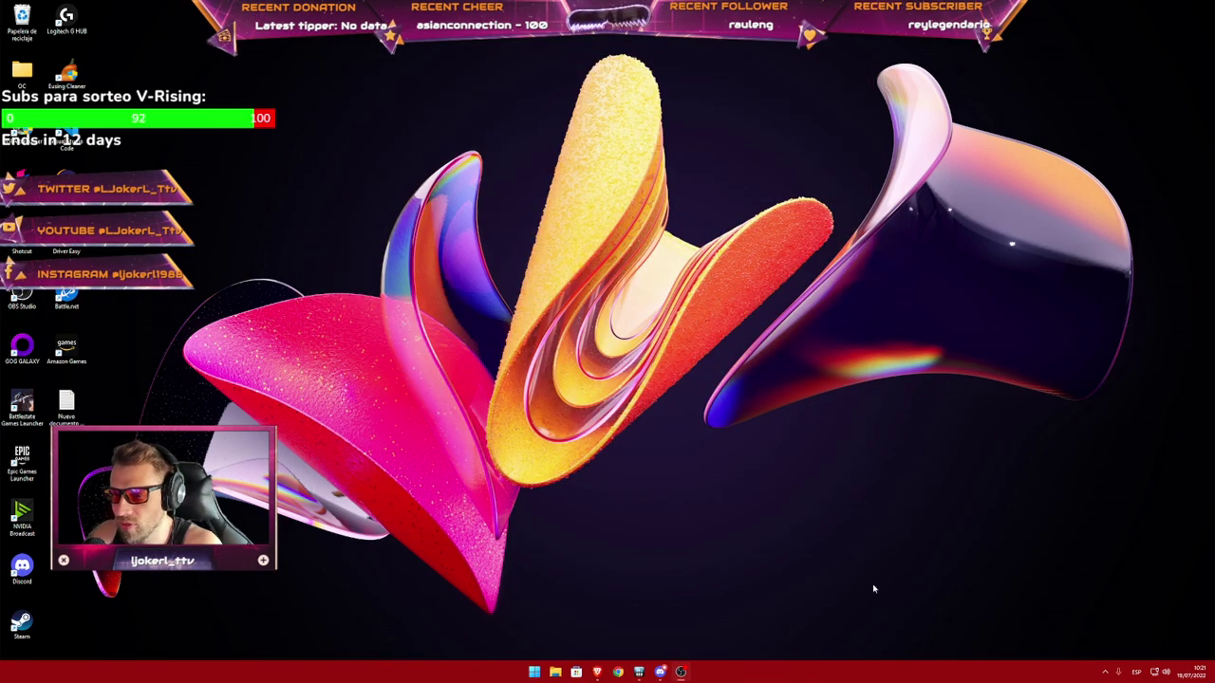
Switch to NVIDIA GeForce Experience, check for graphics driver updates and close it.
{"action": "left_click", "coordinate": [1104, 672]}
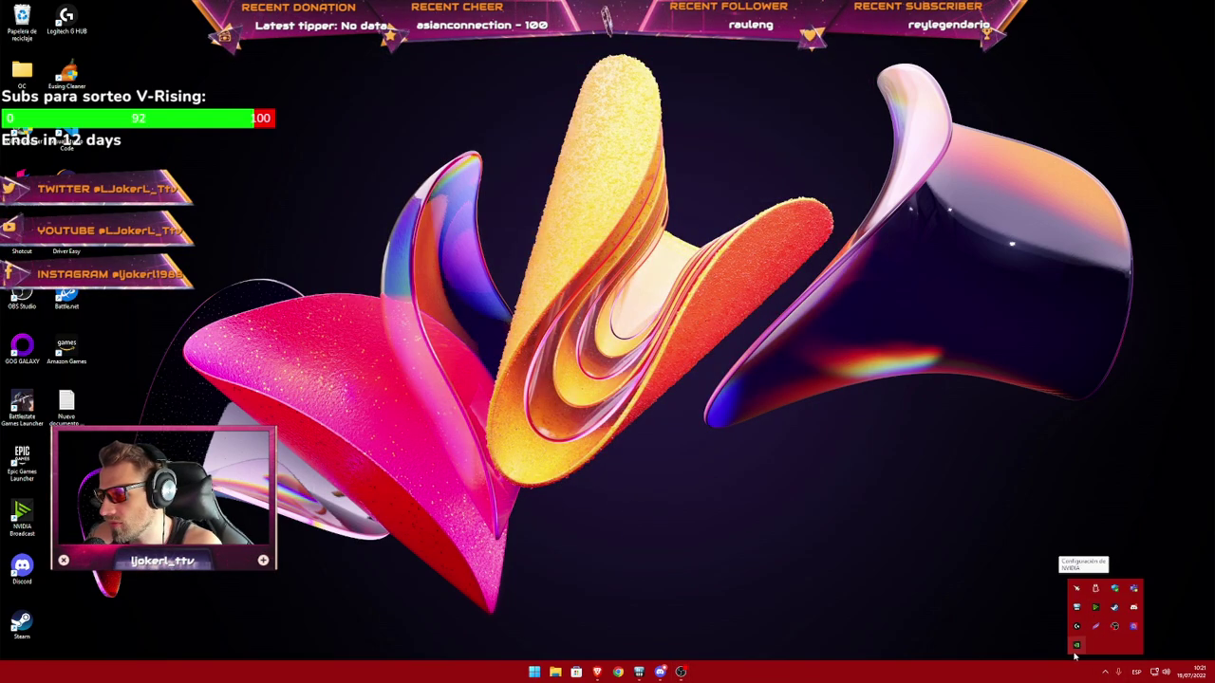
{"action": "right_click", "coordinate": [1077, 646]}
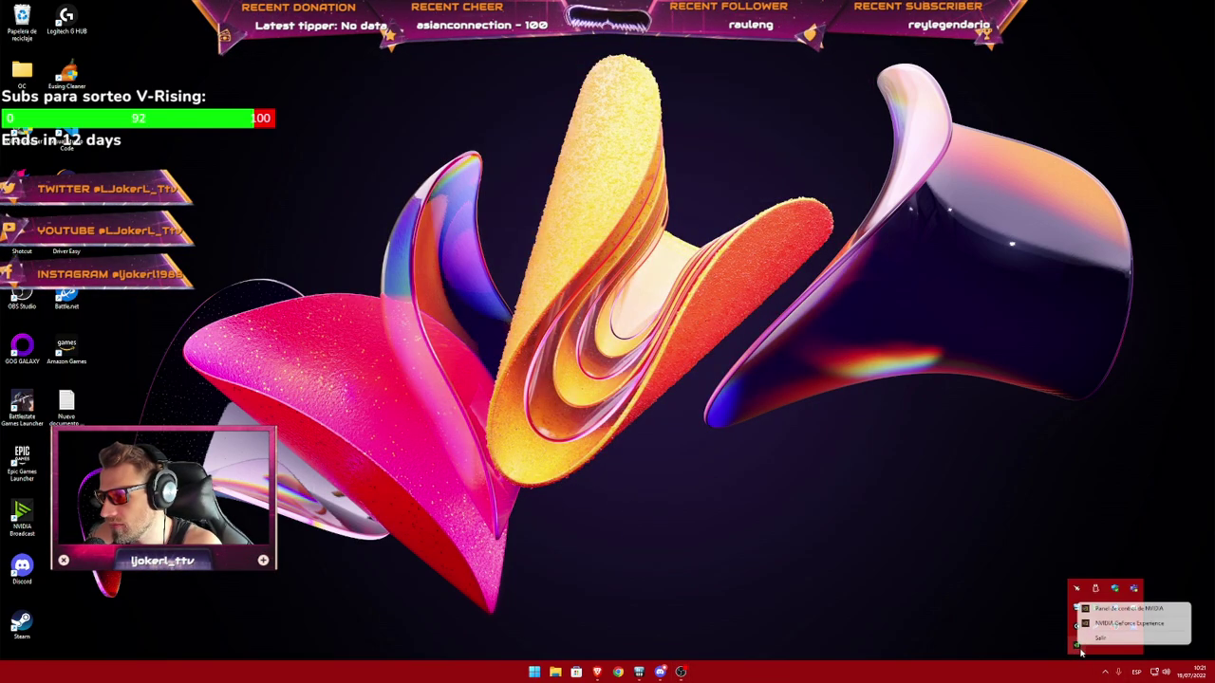
{"action": "left_click", "coordinate": [1125, 623]}
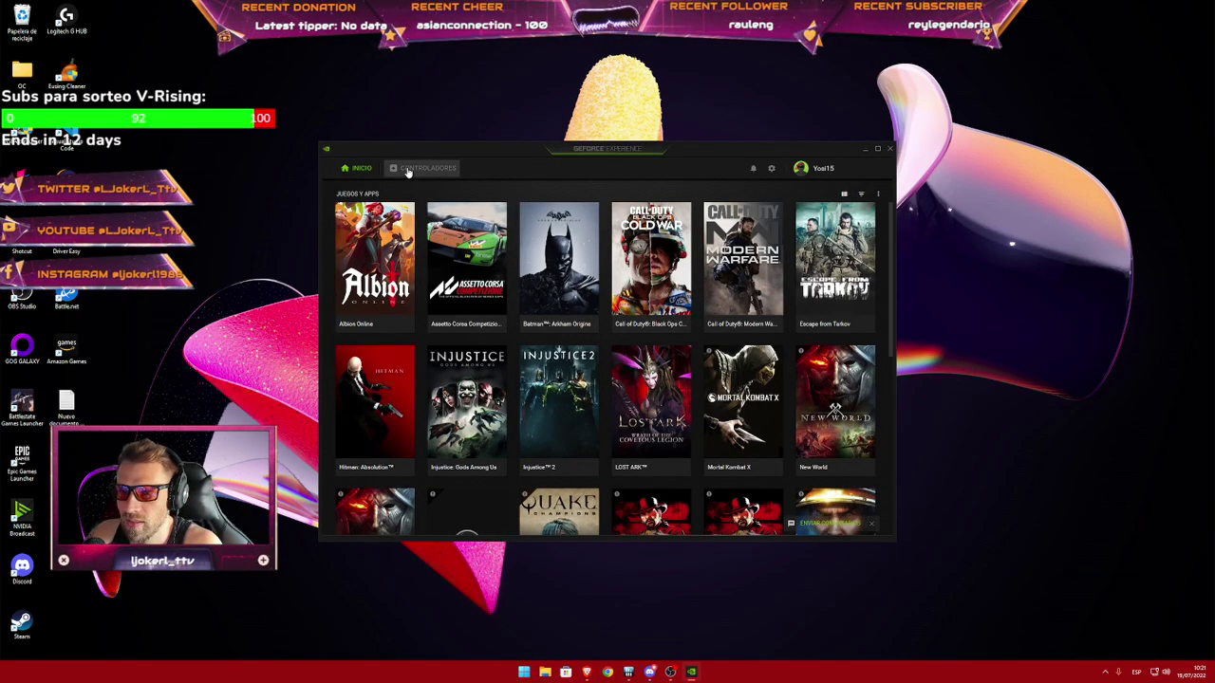
{"action": "left_click", "coordinate": [417, 168]}
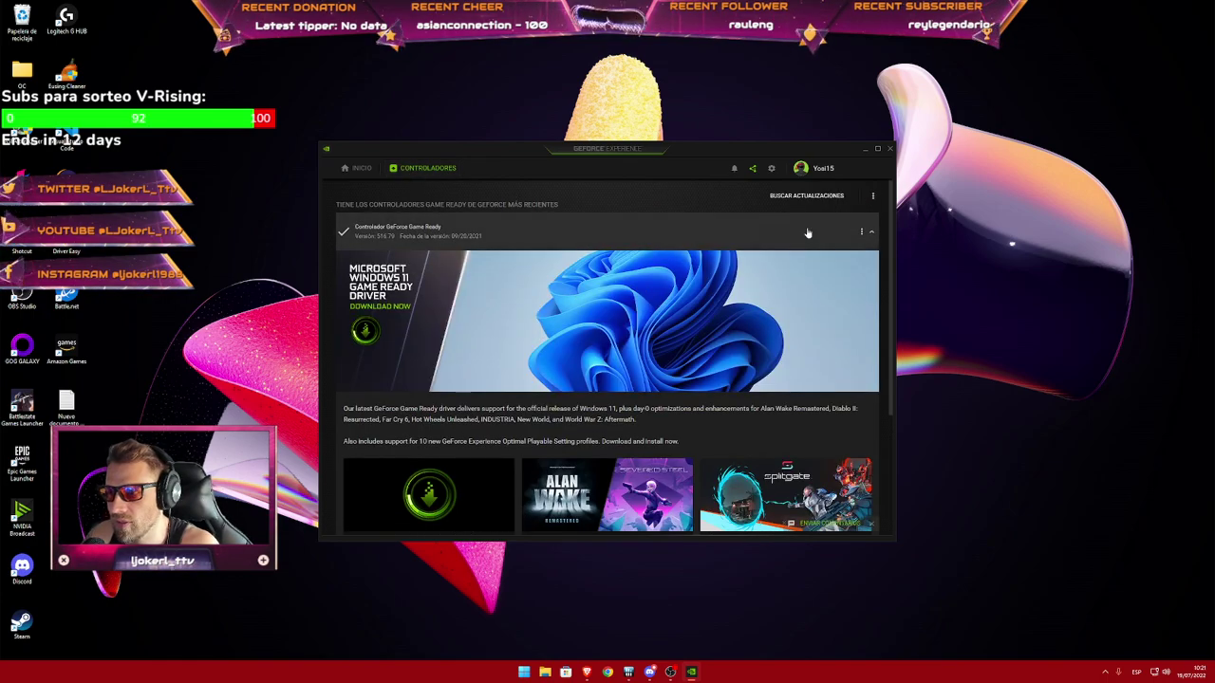
{"action": "left_click", "coordinate": [805, 195]}
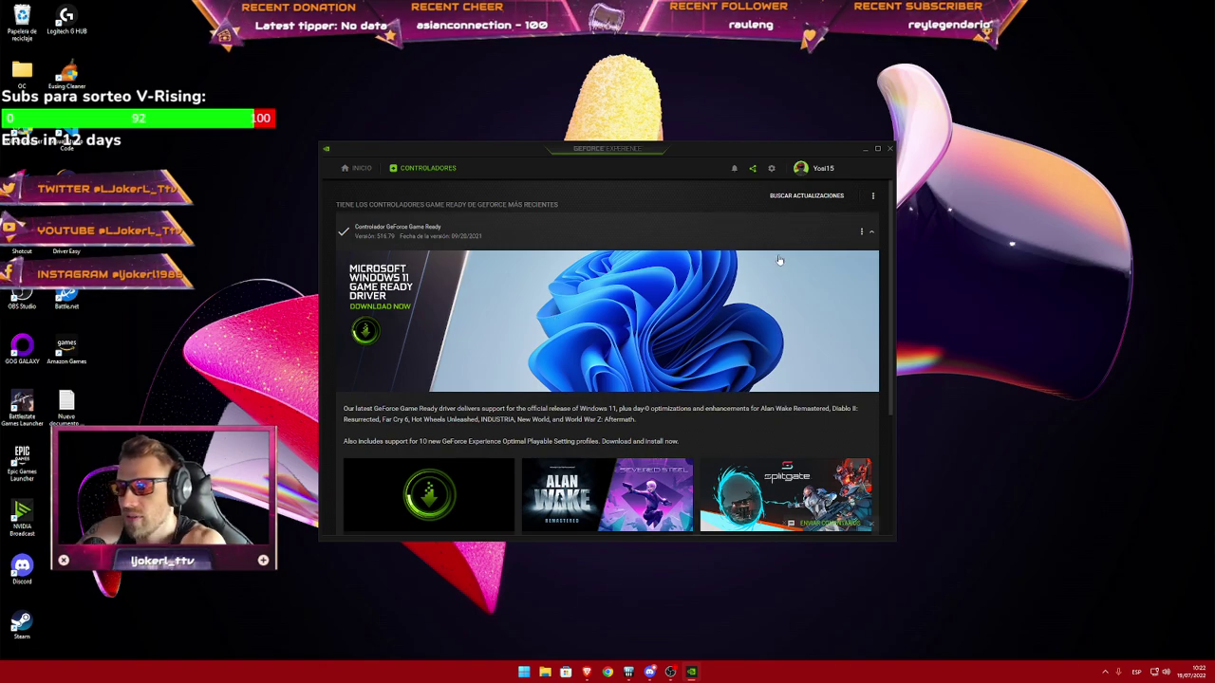
{"action": "left_click", "coordinate": [889, 148]}
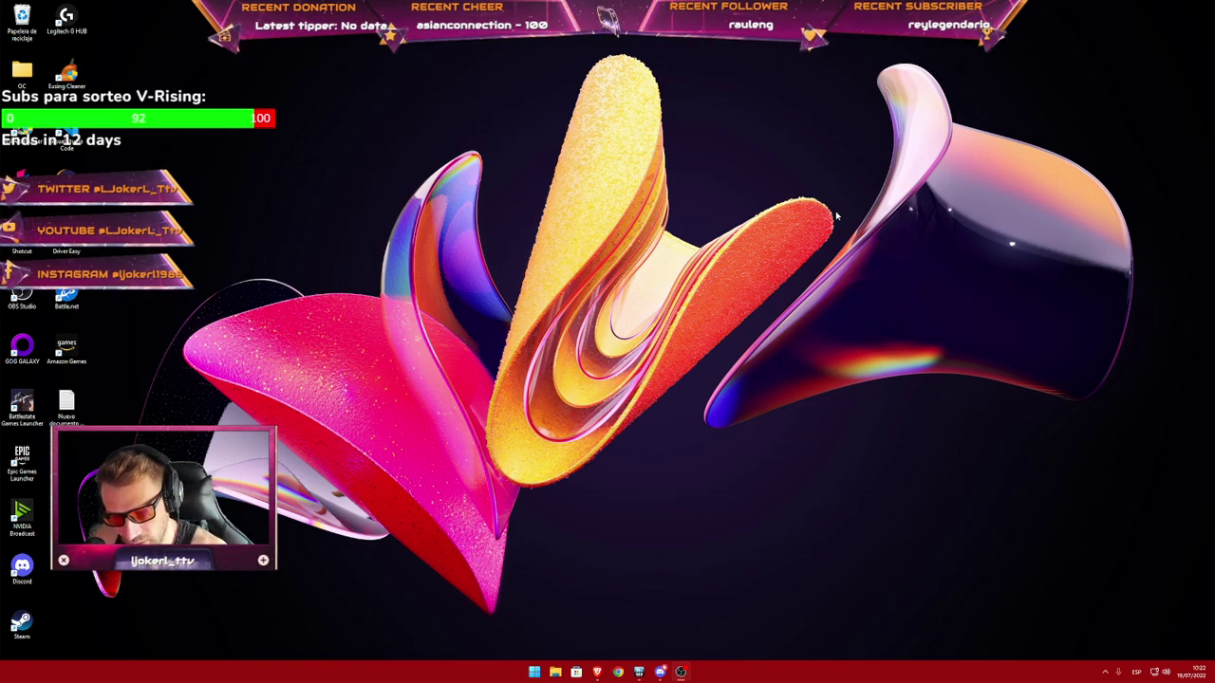
Open the Windows search for finding the power settings.
{"action": "key", "text": "super"}
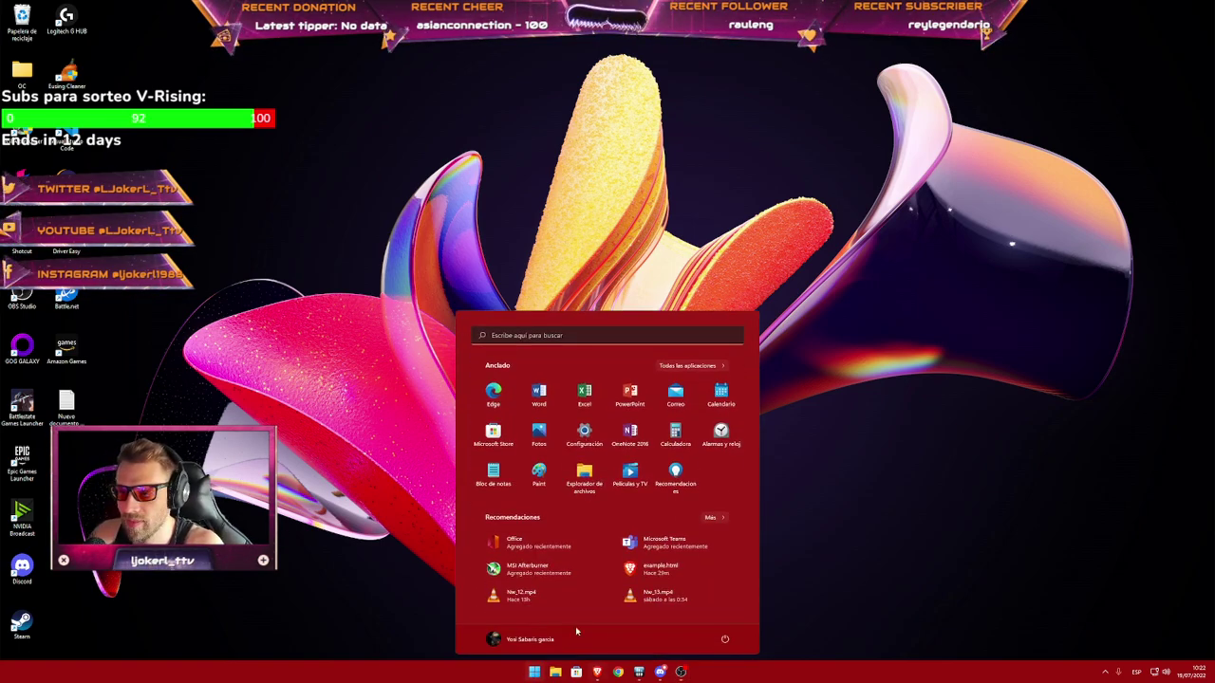
{"action": "left_click", "coordinate": [579, 335]}
{"action": "type", "text": "o"}
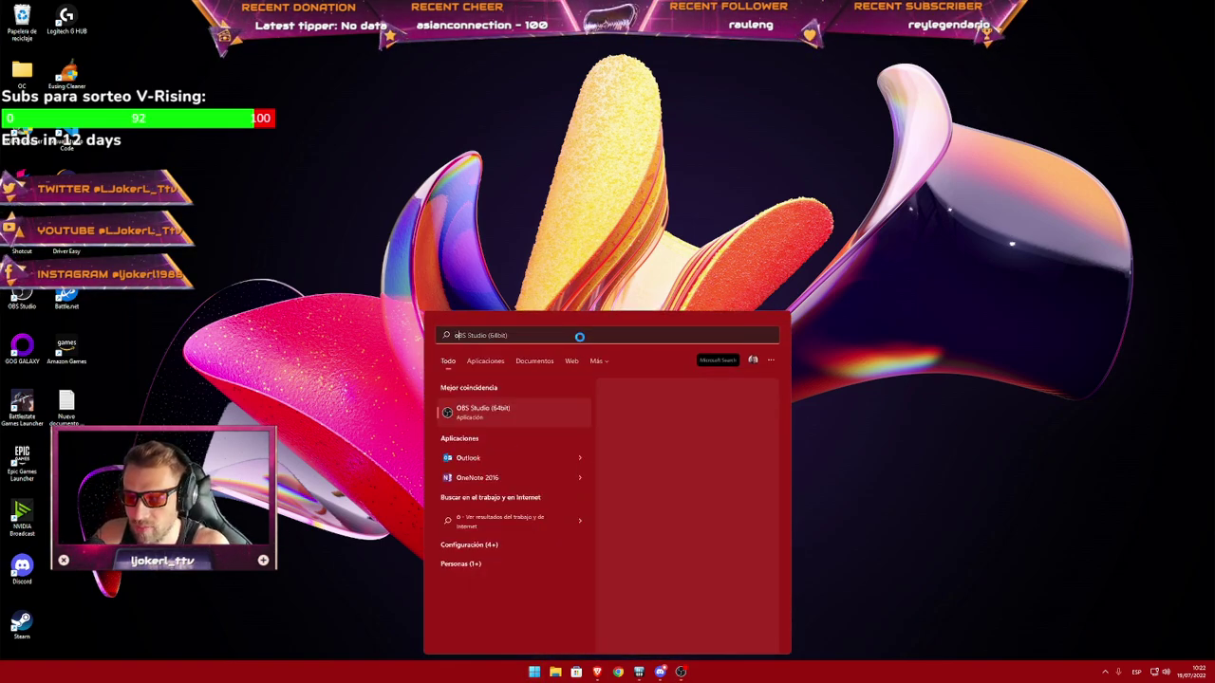
{"action": "type", "text": "pciones de"}
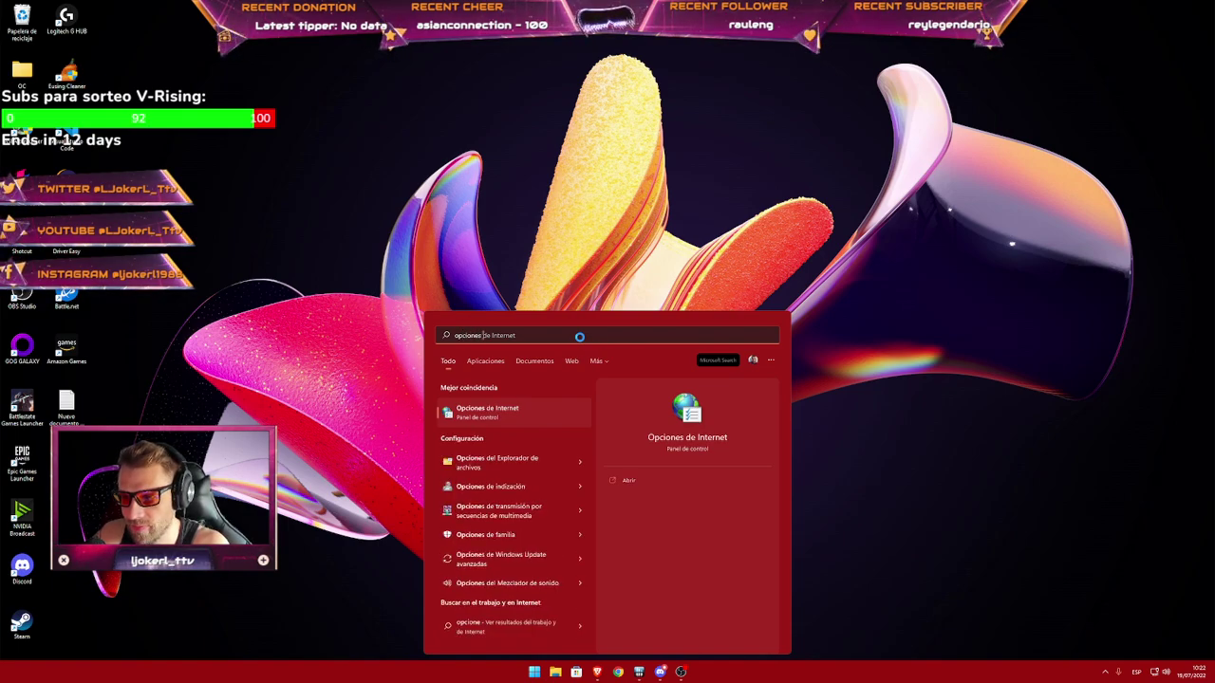
{"action": "type", "text": " ener"}
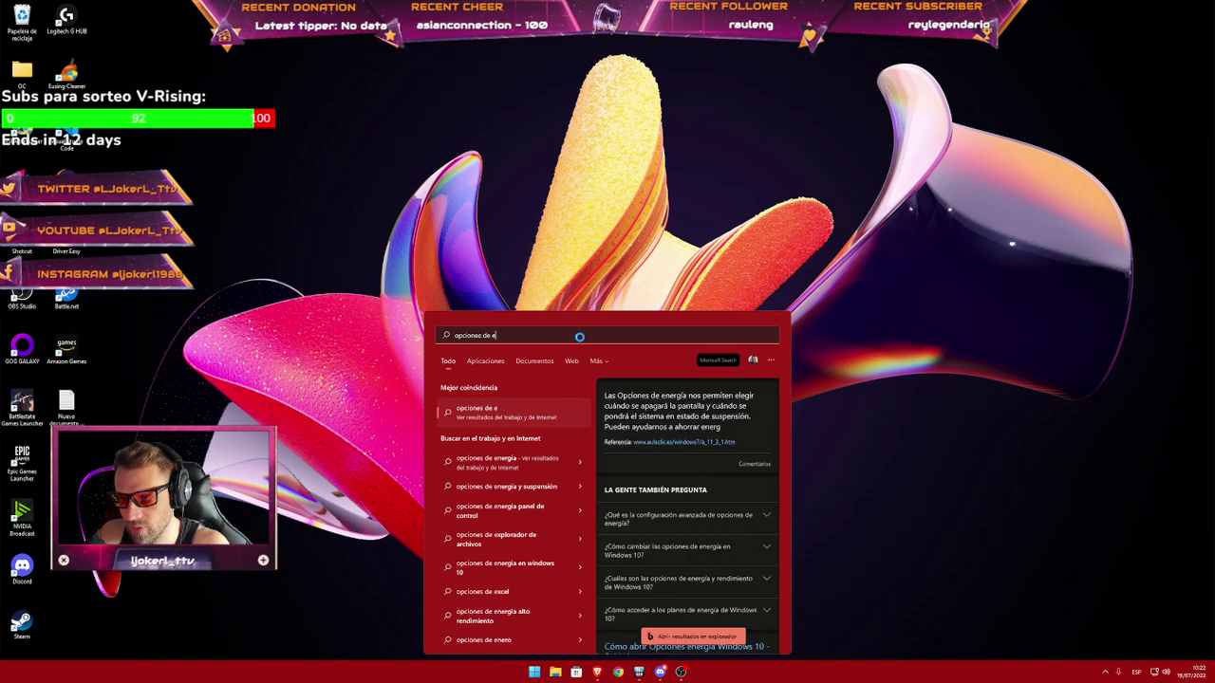
{"action": "key", "text": "BackSpace"}
{"action": "key", "text": "BackSpace"}
{"action": "key", "text": "BackSpace"}
{"action": "key", "text": "BackSpace"}
{"action": "key", "text": "BackSpace"}
{"action": "key", "text": "BackSpace"}
{"action": "key", "text": "BackSpace"}
{"action": "key", "text": "BackSpace"}
{"action": "key", "text": "BackSpace"}
{"action": "key", "text": "BackSpace"}
{"action": "key", "text": "BackSpace"}
{"action": "key", "text": "BackSpace"}
{"action": "key", "text": "BackSpace"}
{"action": "key", "text": "BackSpace"}
{"action": "key", "text": "BackSpace"}
{"action": "key", "text": "BackSpace"}
Search for "ener", open Editar plan de energía and go up to the Opciones de energía overview.
{"action": "type", "text": "ener"}
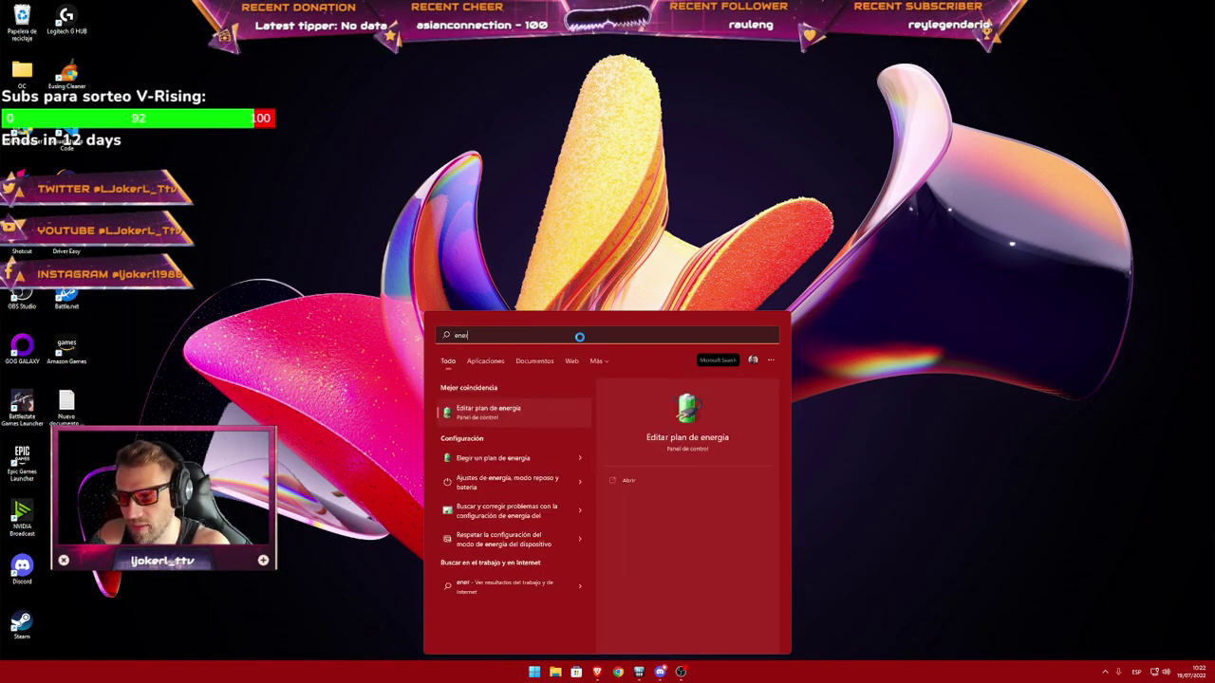
{"action": "left_click", "coordinate": [517, 408]}
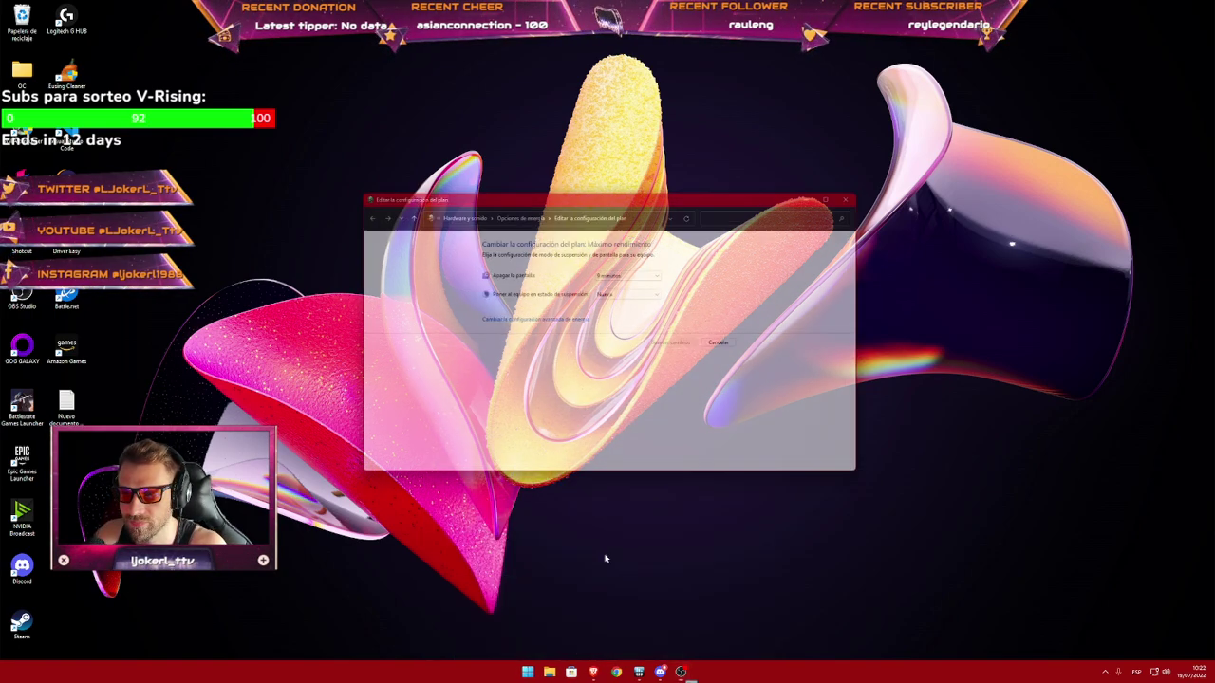
{"action": "left_click", "coordinate": [514, 210]}
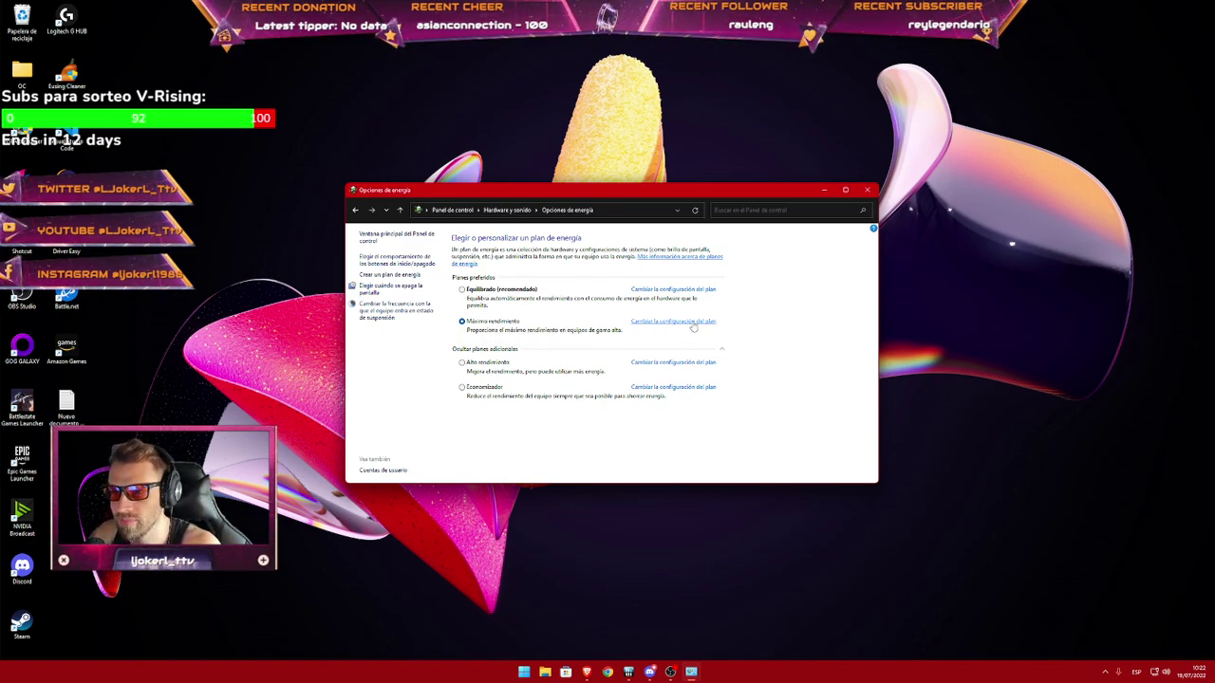
Open the advanced power settings of the Máximo rendimiento plan and place the dialog over the plan window.
{"action": "left_click", "coordinate": [679, 322]}
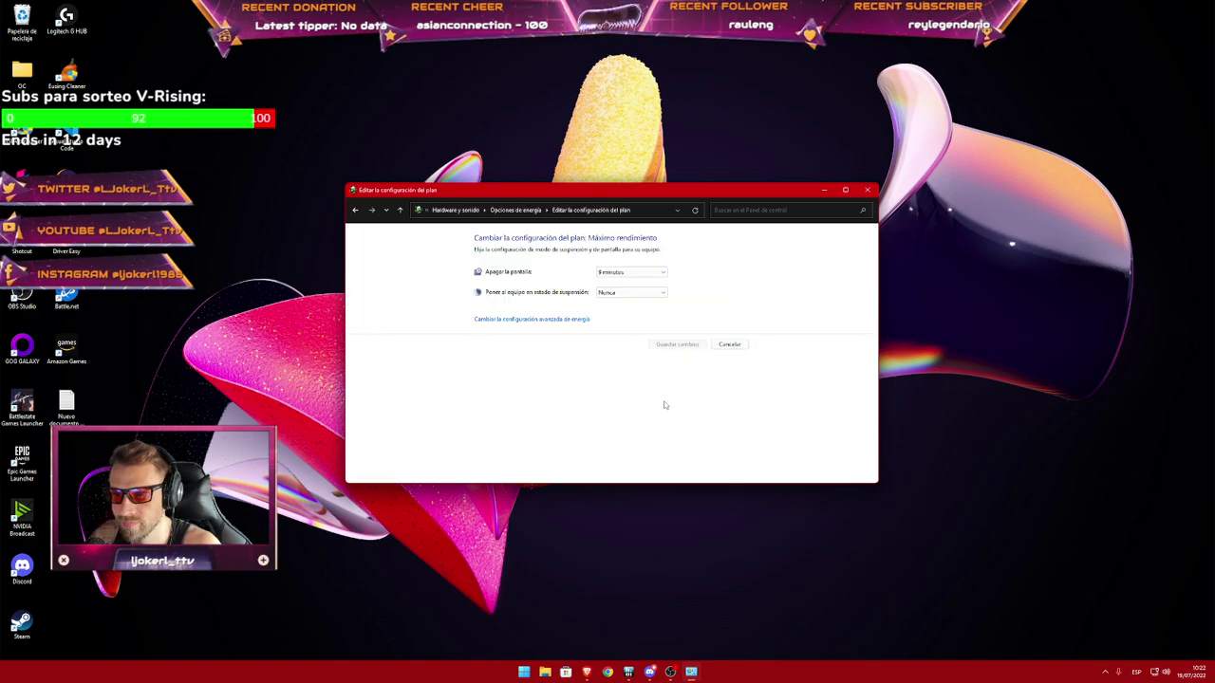
{"action": "left_click", "coordinate": [546, 320]}
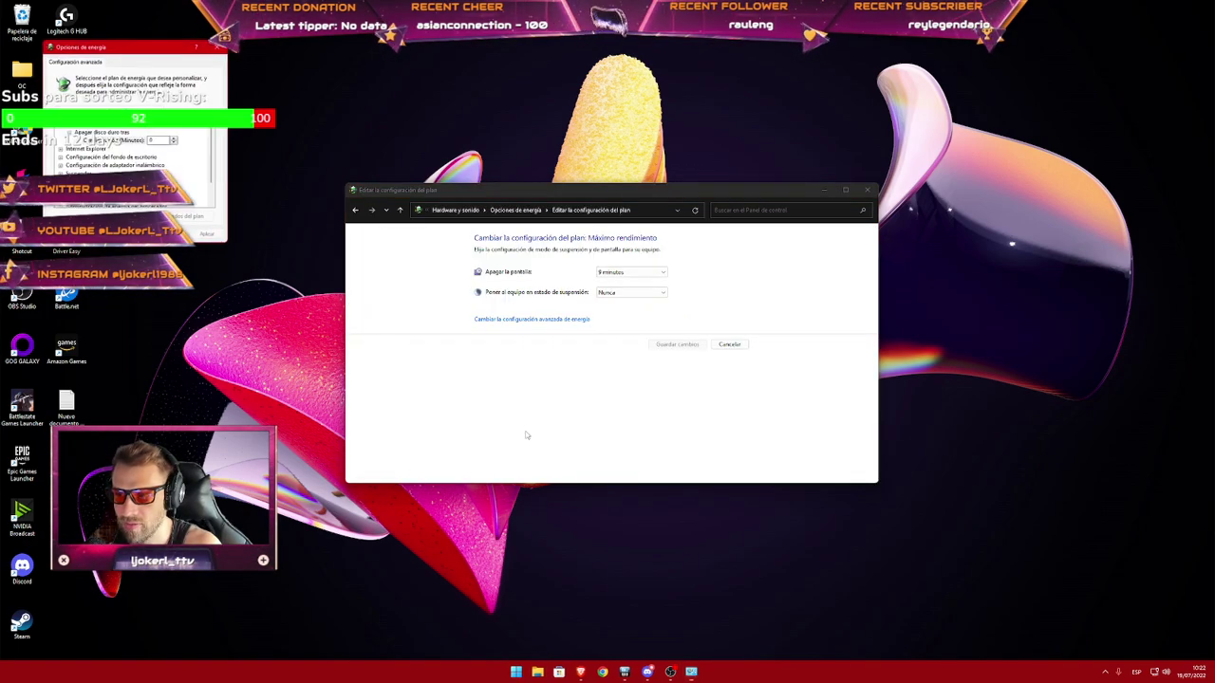
{"action": "left_click_drag", "start_coordinate": [171, 44], "coordinate": [532, 205]}
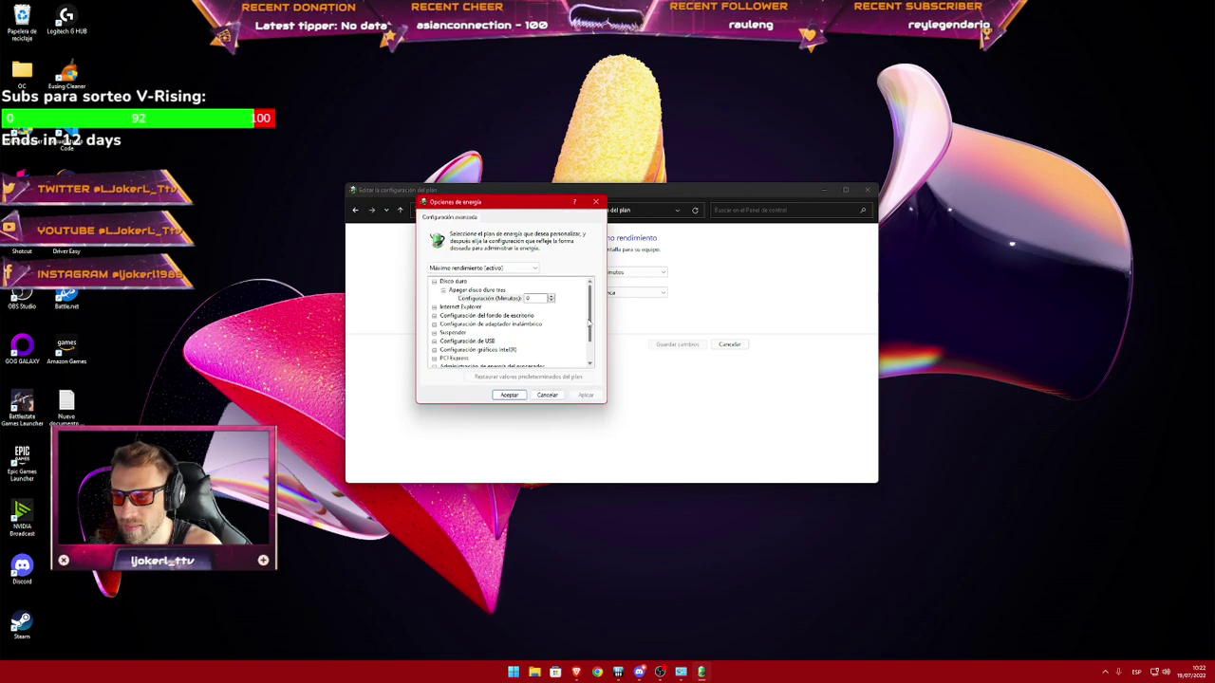
Expand the PCI Express link state power management entry to examine its setting.
{"action": "scroll", "coordinate": [594, 316], "scroll_direction": "down", "scroll_amount": 1}
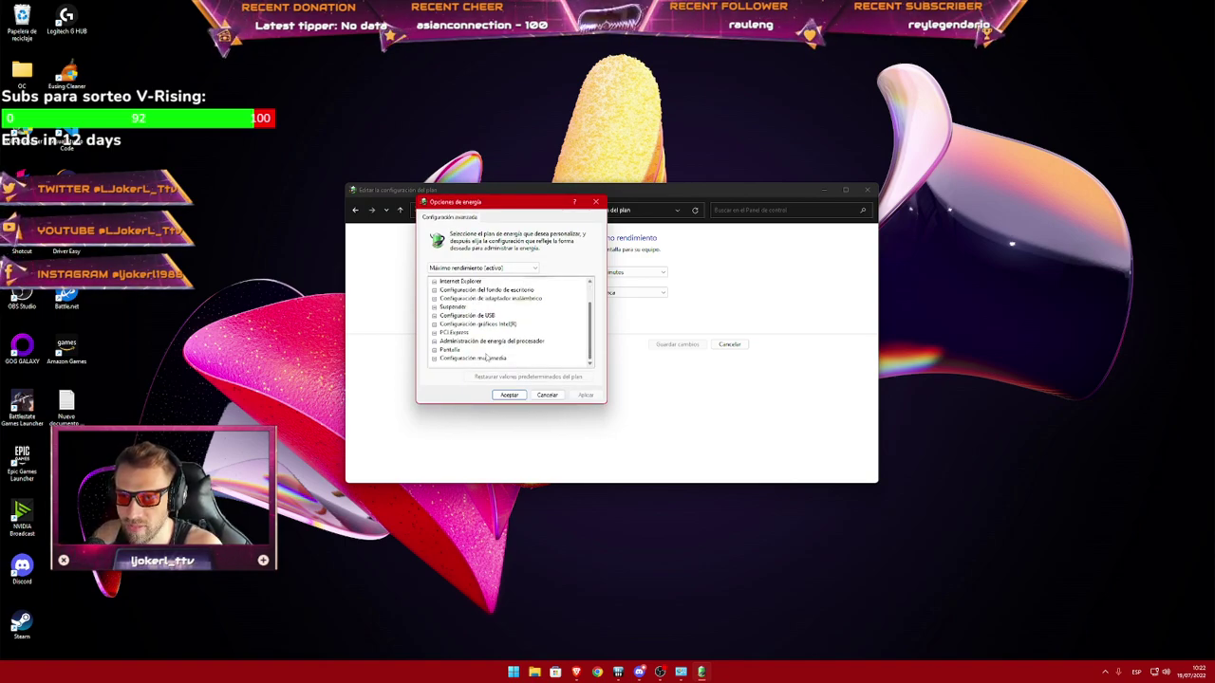
{"action": "left_click", "coordinate": [433, 333]}
{"action": "left_click", "coordinate": [442, 340]}
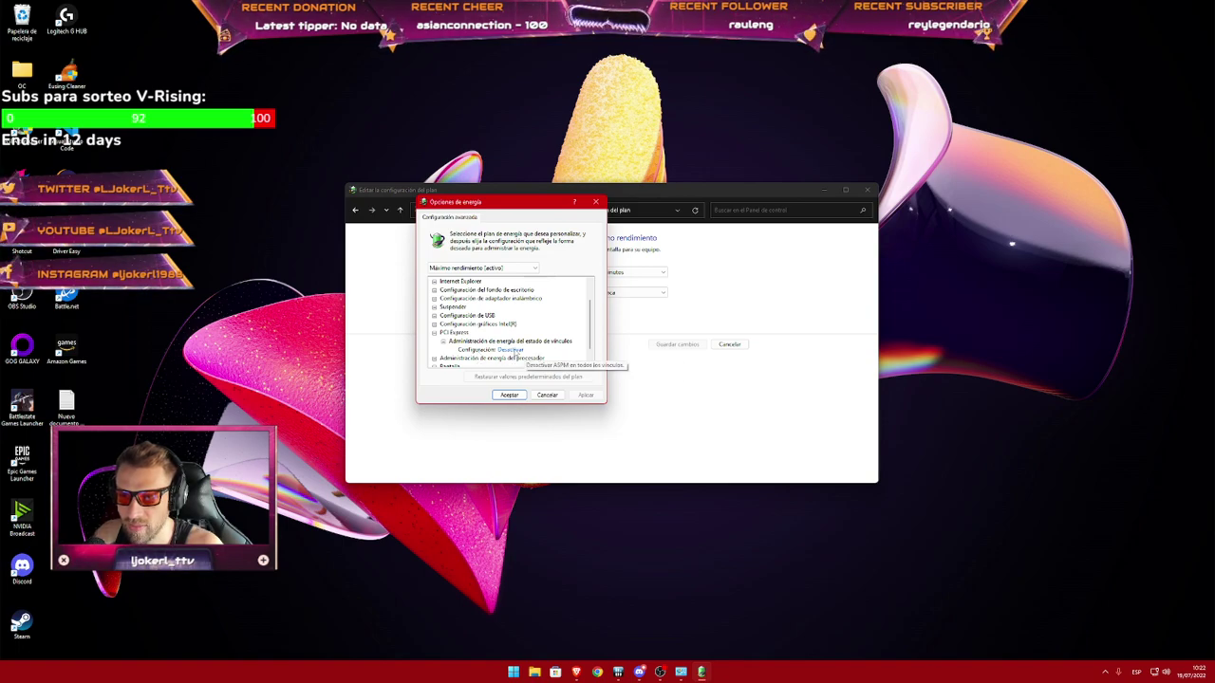
Set the minimum processor state to 100% under processor power management, apply it and close the power options.
{"action": "scroll", "coordinate": [548, 361], "scroll_direction": "down", "scroll_amount": 1}
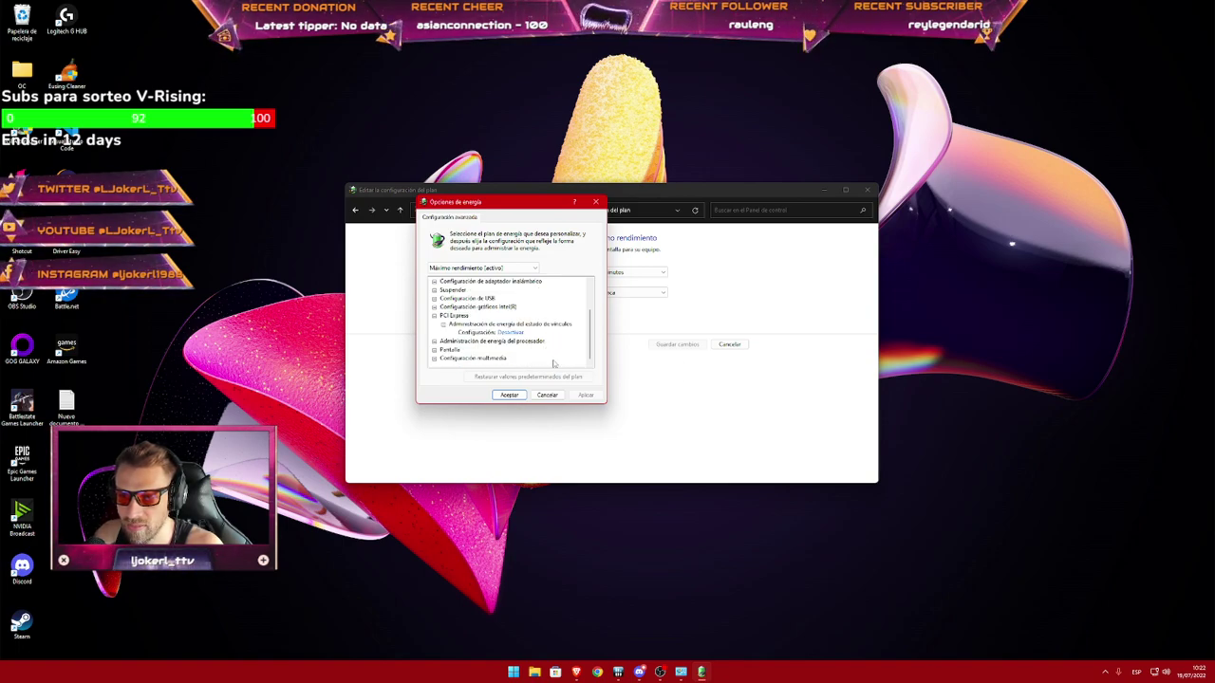
{"action": "left_click", "coordinate": [433, 341]}
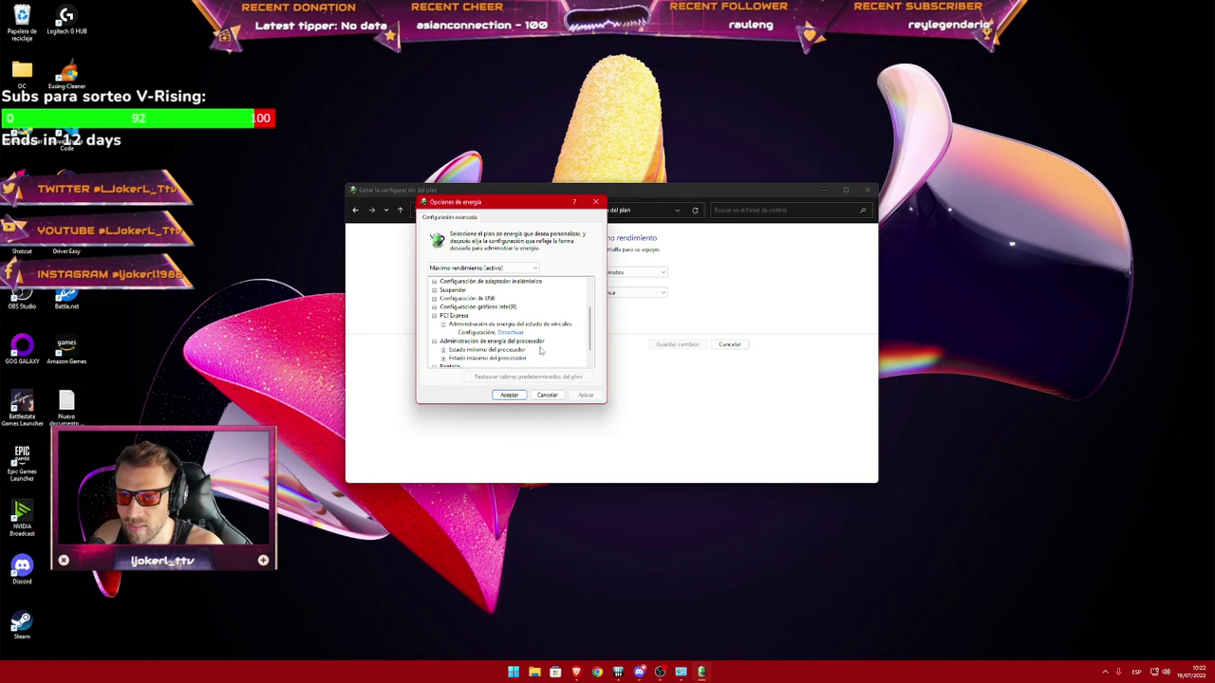
{"action": "left_click", "coordinate": [442, 332]}
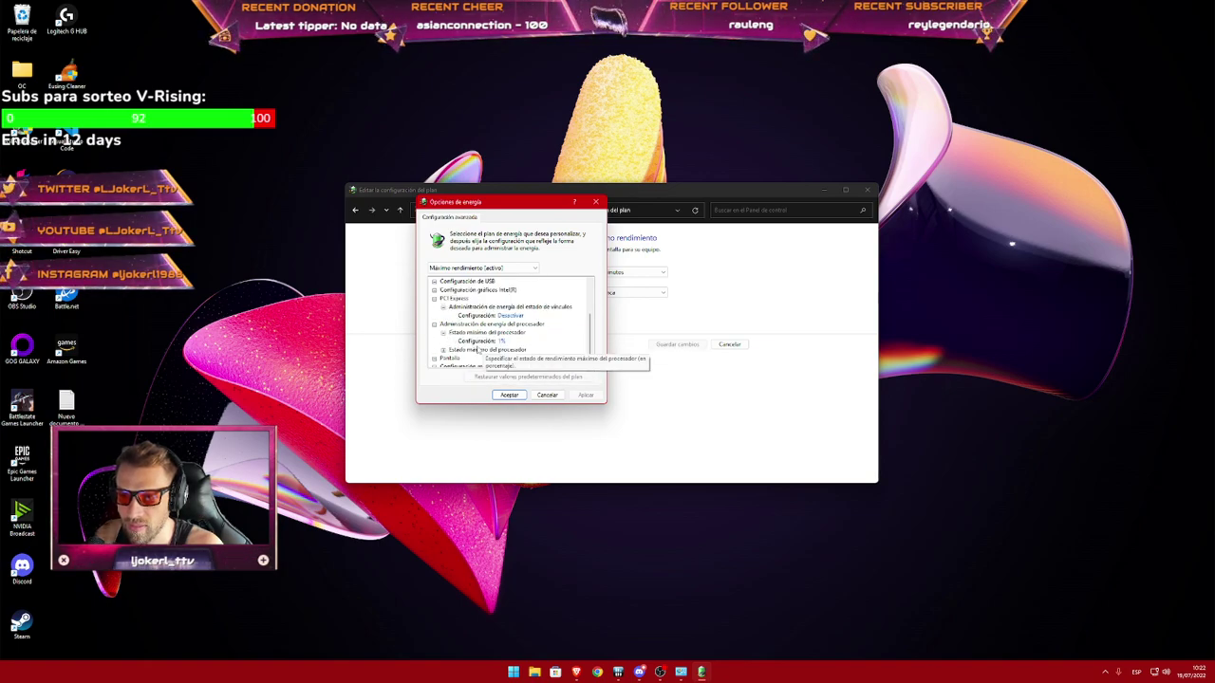
{"action": "left_click", "coordinate": [442, 349]}
{"action": "left_click", "coordinate": [503, 341]}
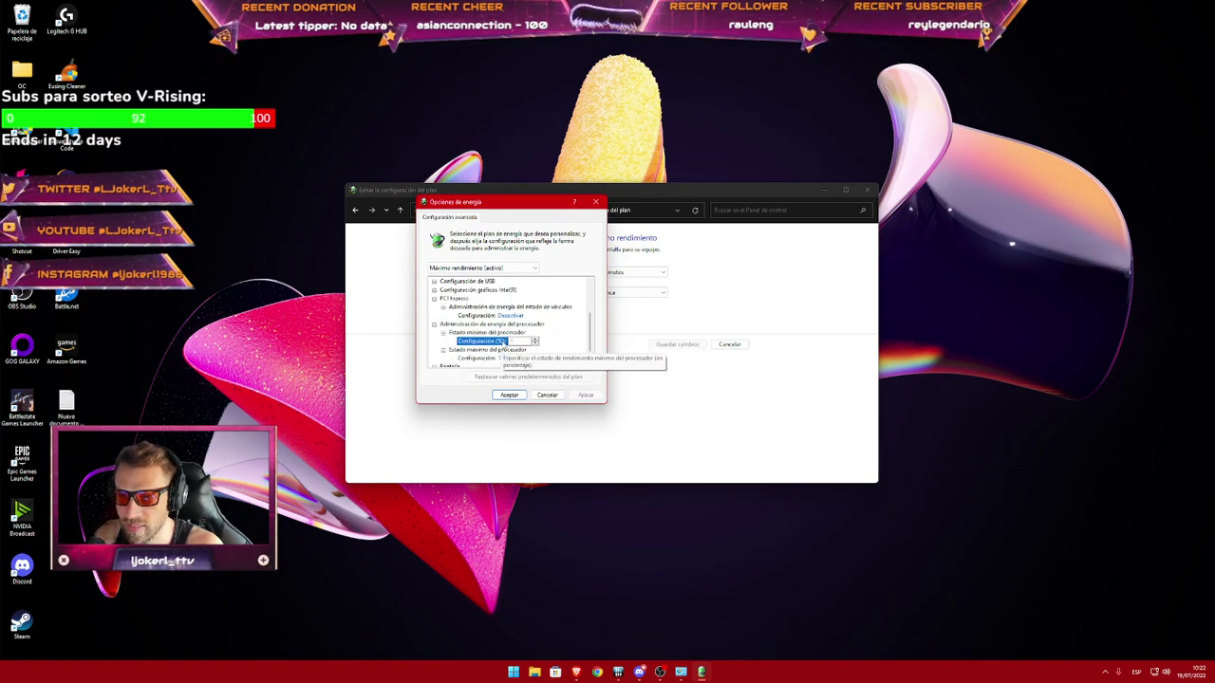
{"action": "type", "text": "50"}
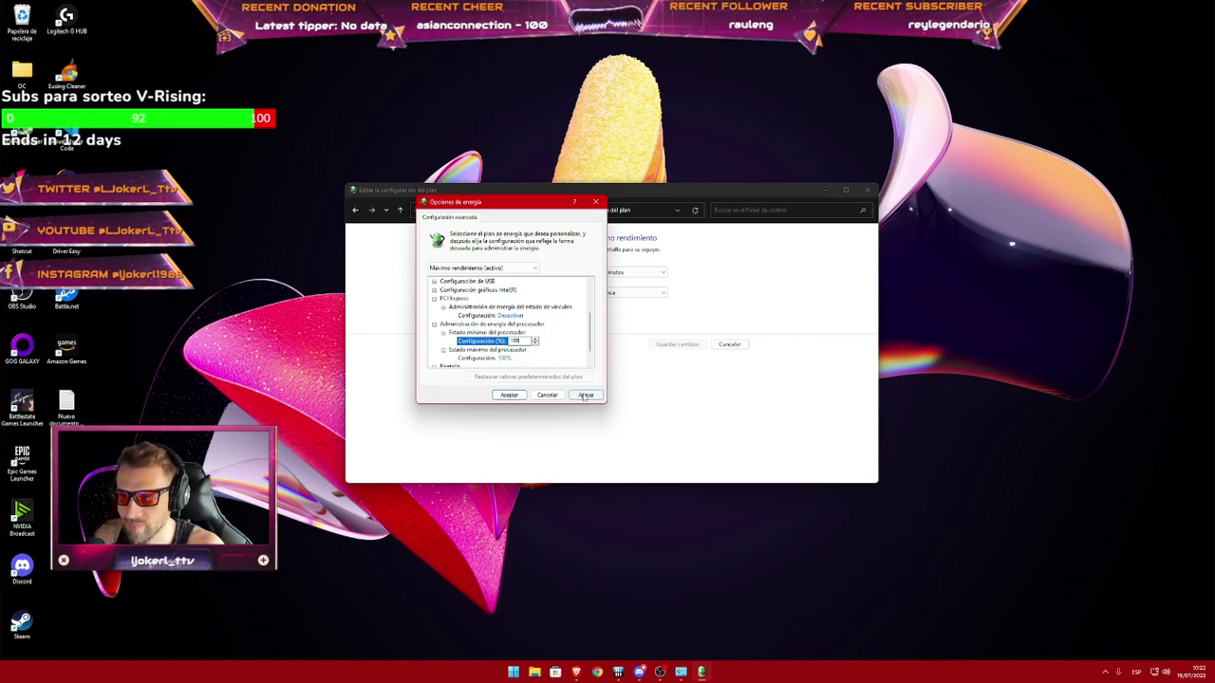
{"action": "left_click", "coordinate": [585, 394]}
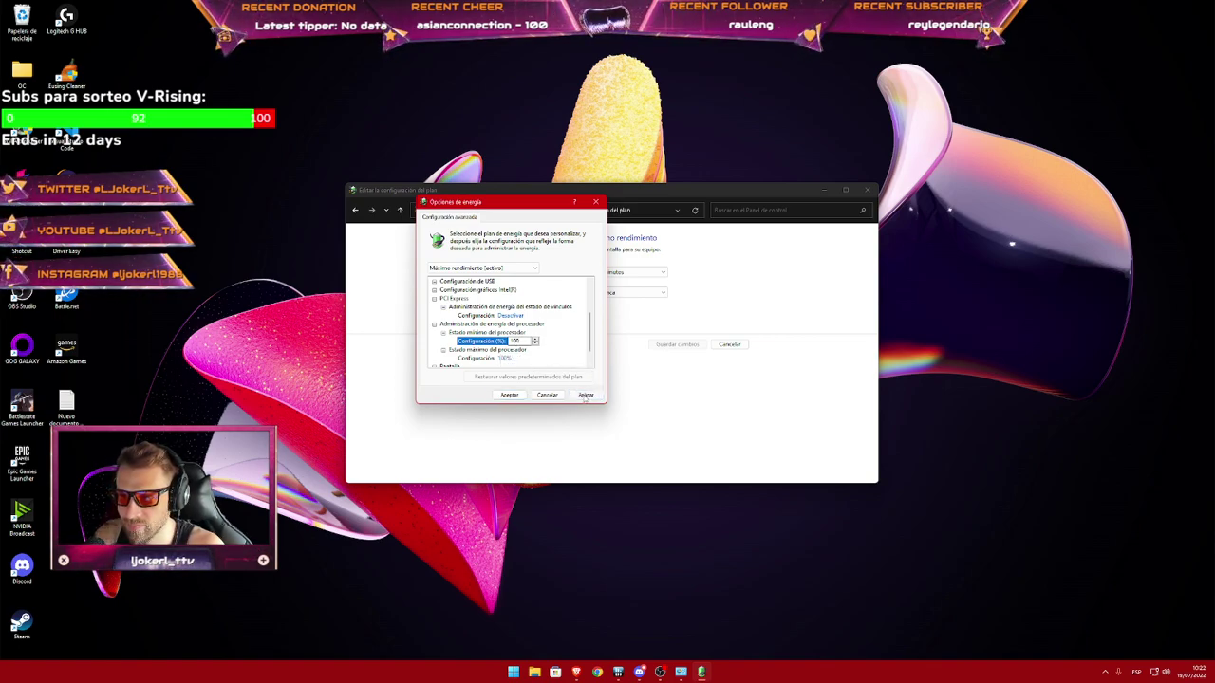
{"action": "scroll", "coordinate": [525, 362], "scroll_direction": "down", "scroll_amount": 1}
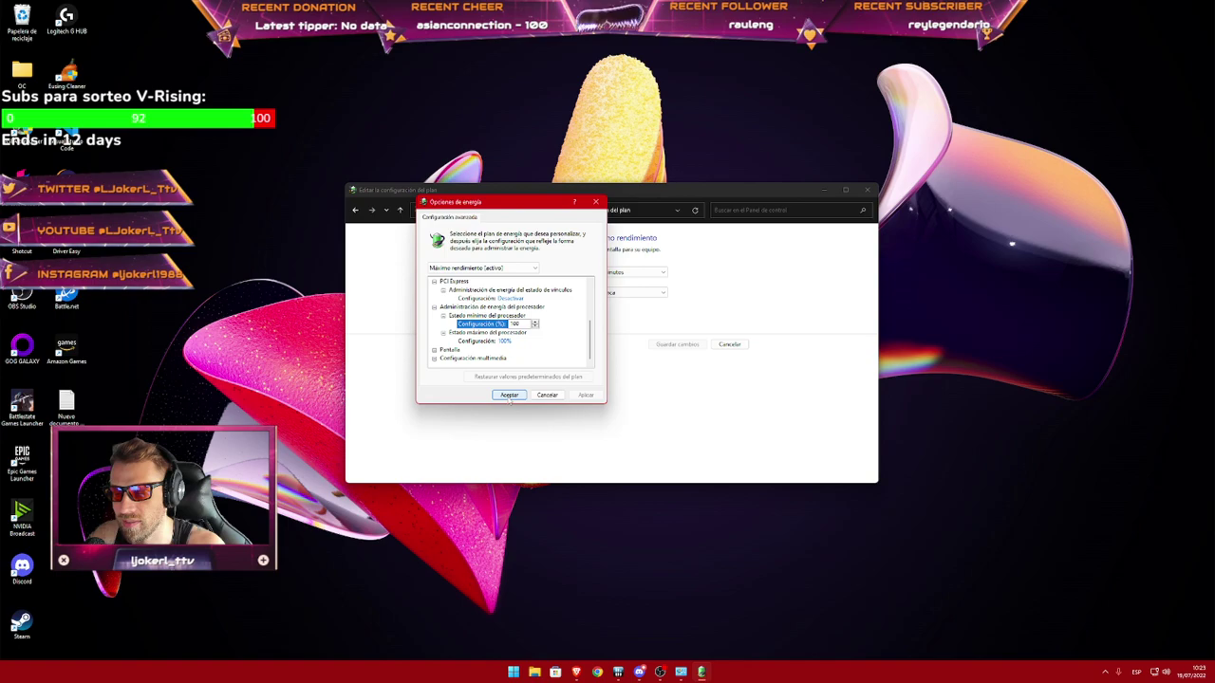
{"action": "left_click", "coordinate": [510, 396]}
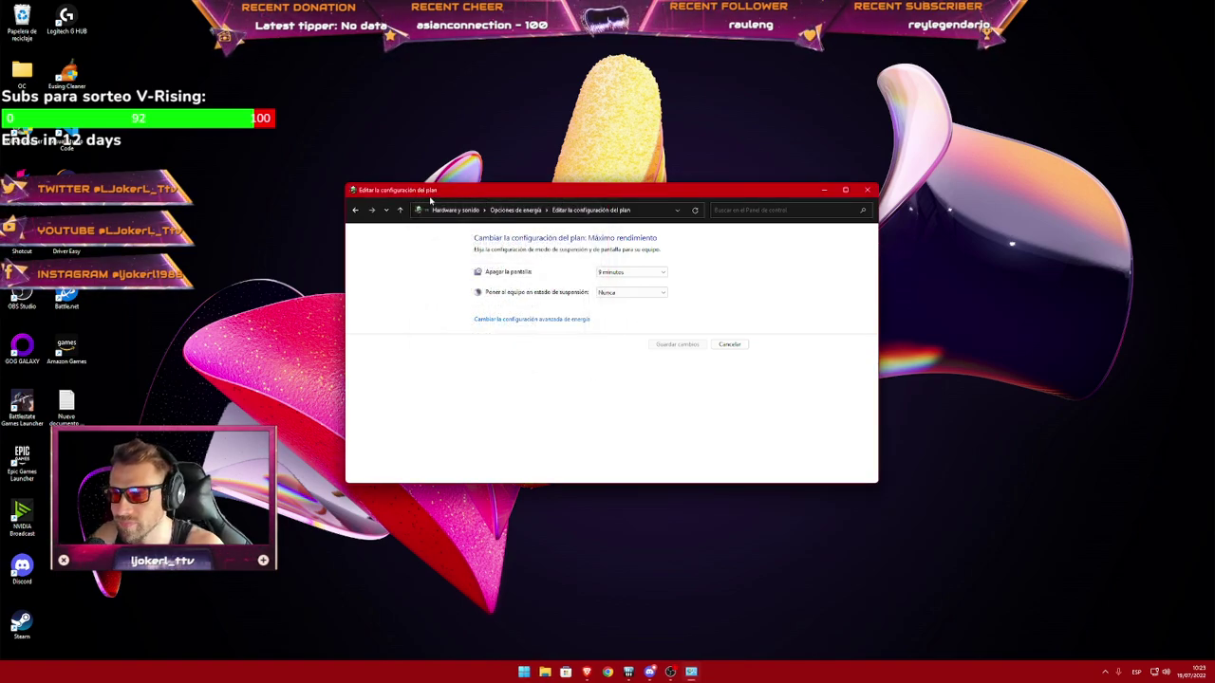
{"action": "left_click", "coordinate": [867, 190]}
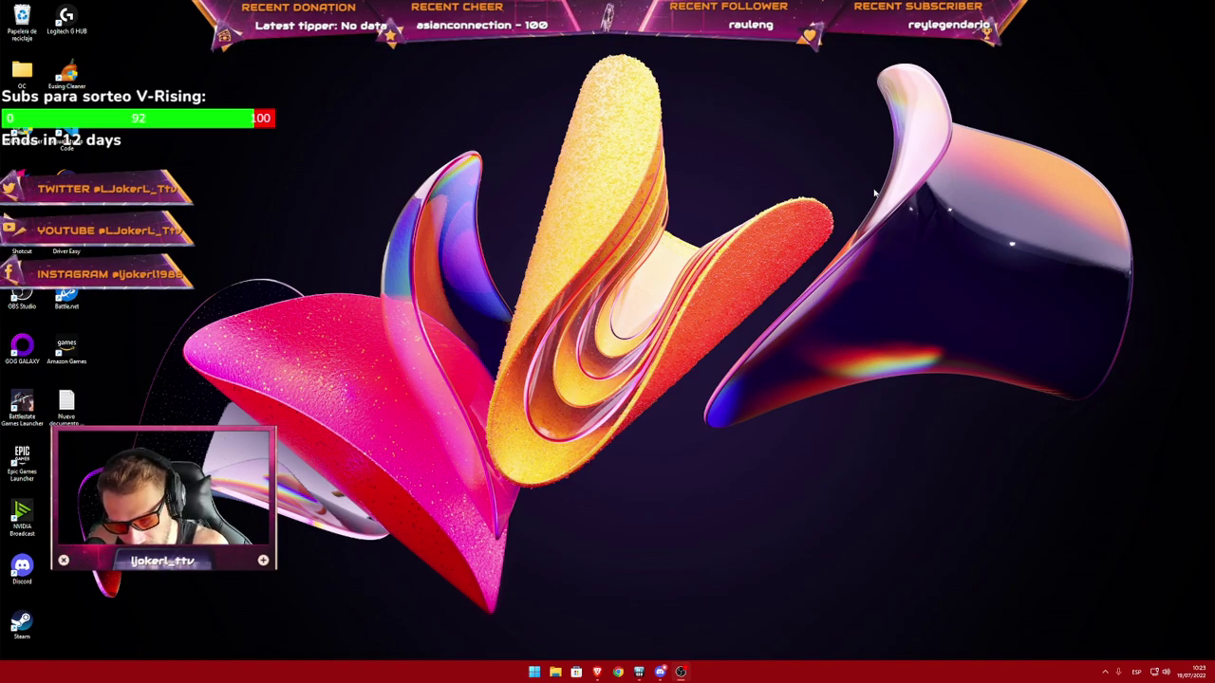
Search Windows for "modo j", check the Modo Juego setting on its settings page and close the window.
{"action": "left_click", "coordinate": [534, 672]}
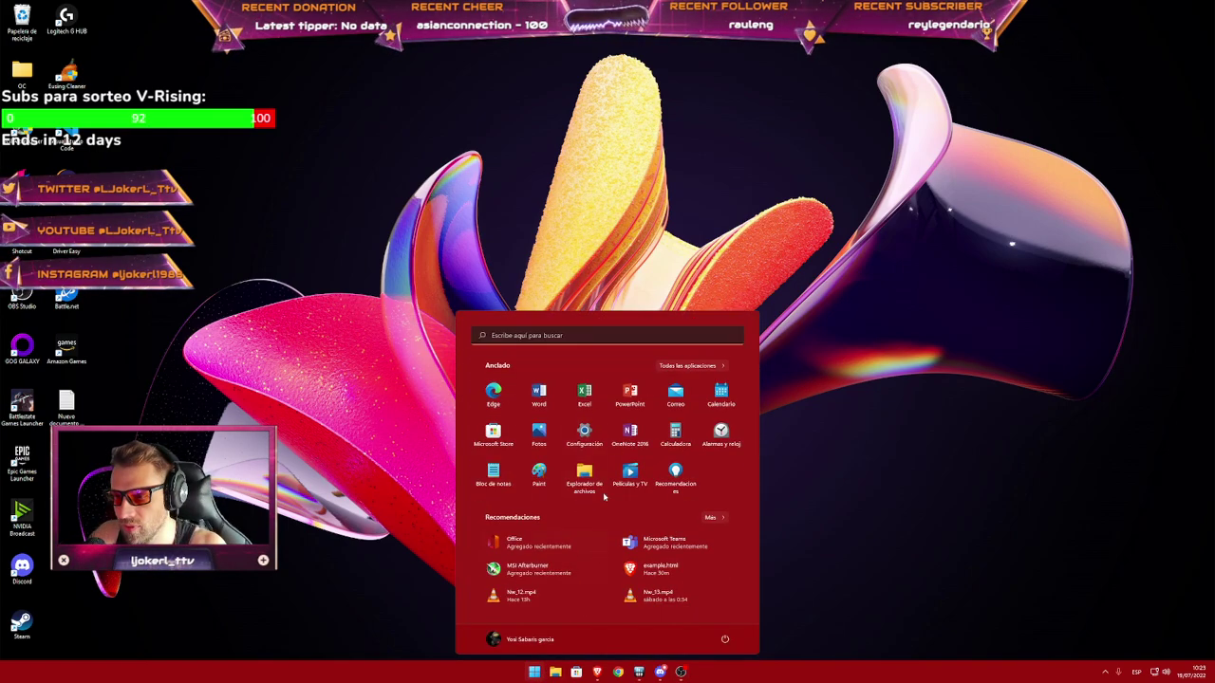
{"action": "left_click", "coordinate": [581, 333]}
{"action": "type", "text": "modo j"}
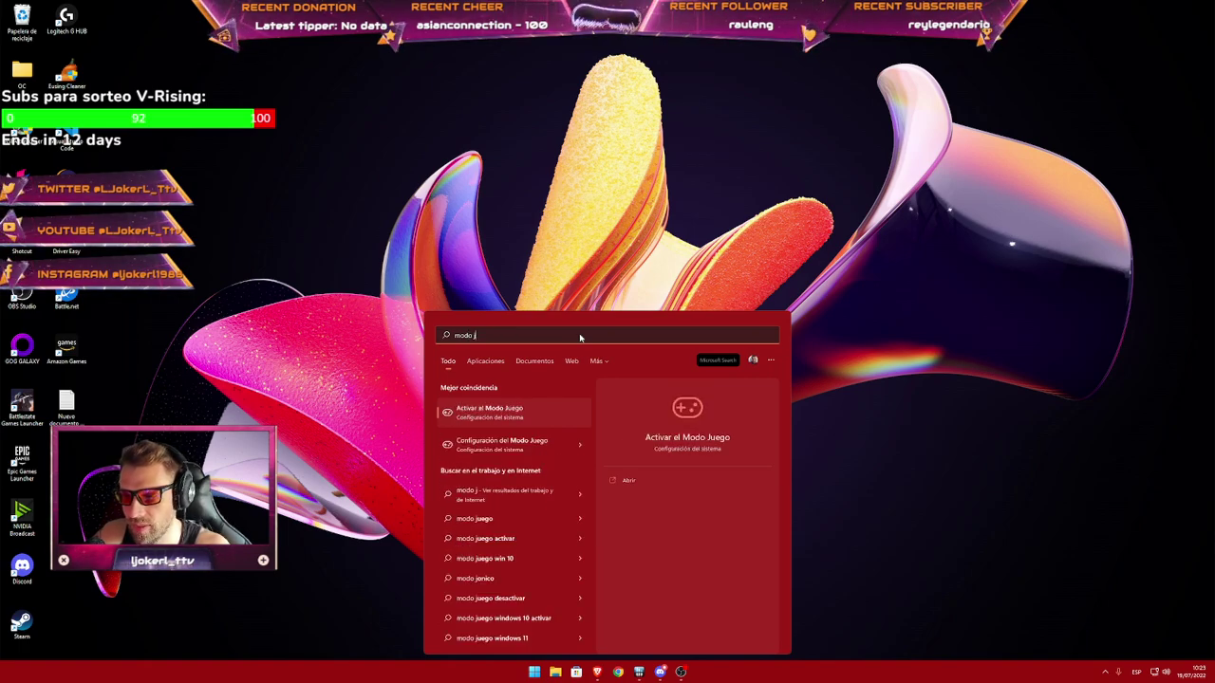
{"action": "left_click", "coordinate": [567, 440]}
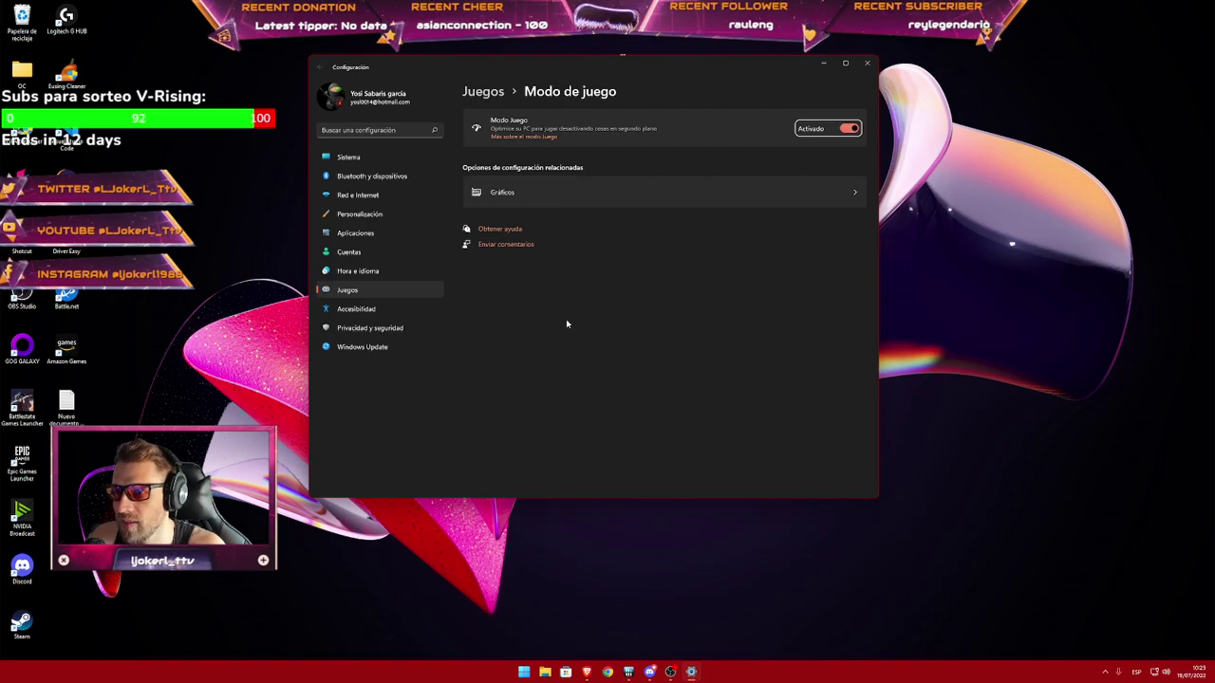
{"action": "left_click", "coordinate": [866, 63]}
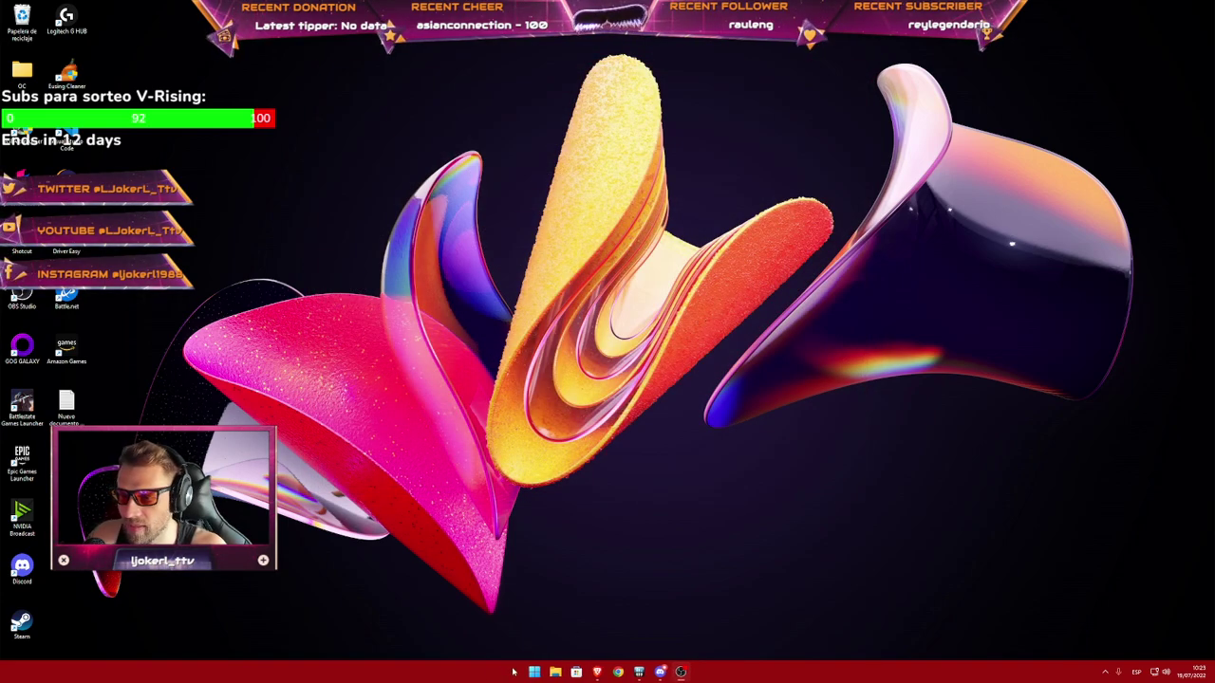
Search Windows for "grá", open Configuración de gráficos and check the default graphics settings for GPU scheduling and variable refresh rate.
{"action": "left_click", "coordinate": [535, 671]}
{"action": "type", "text": "g"}
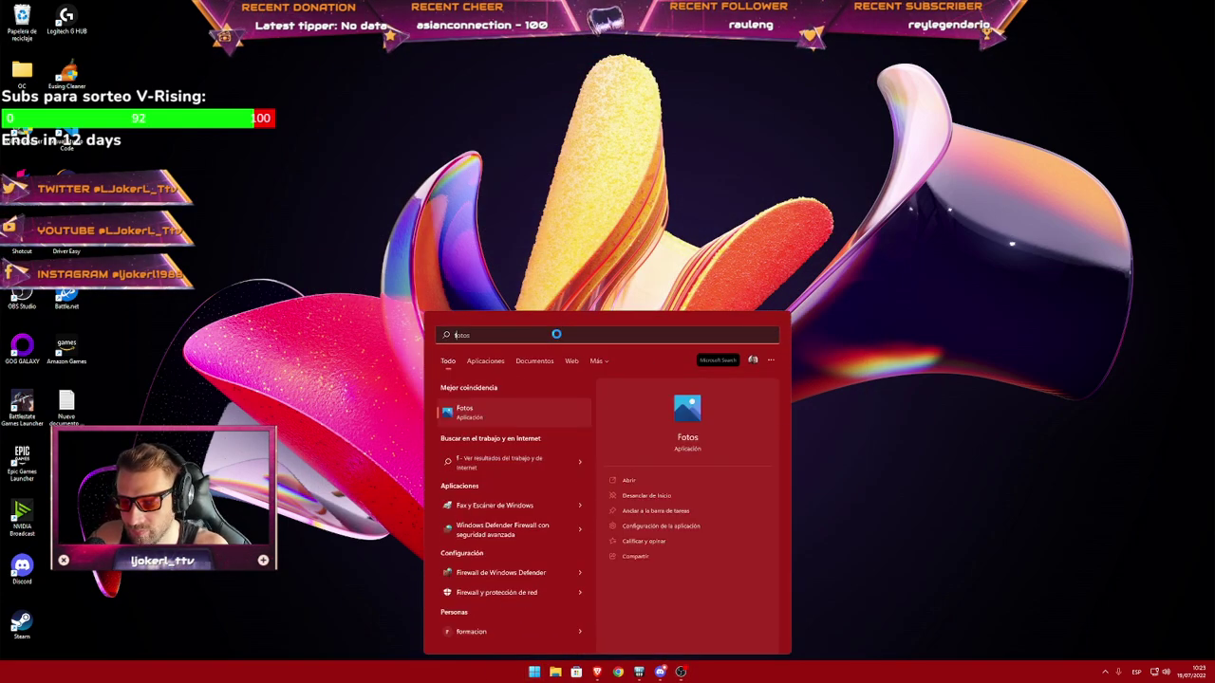
{"action": "type", "text": "rá"}
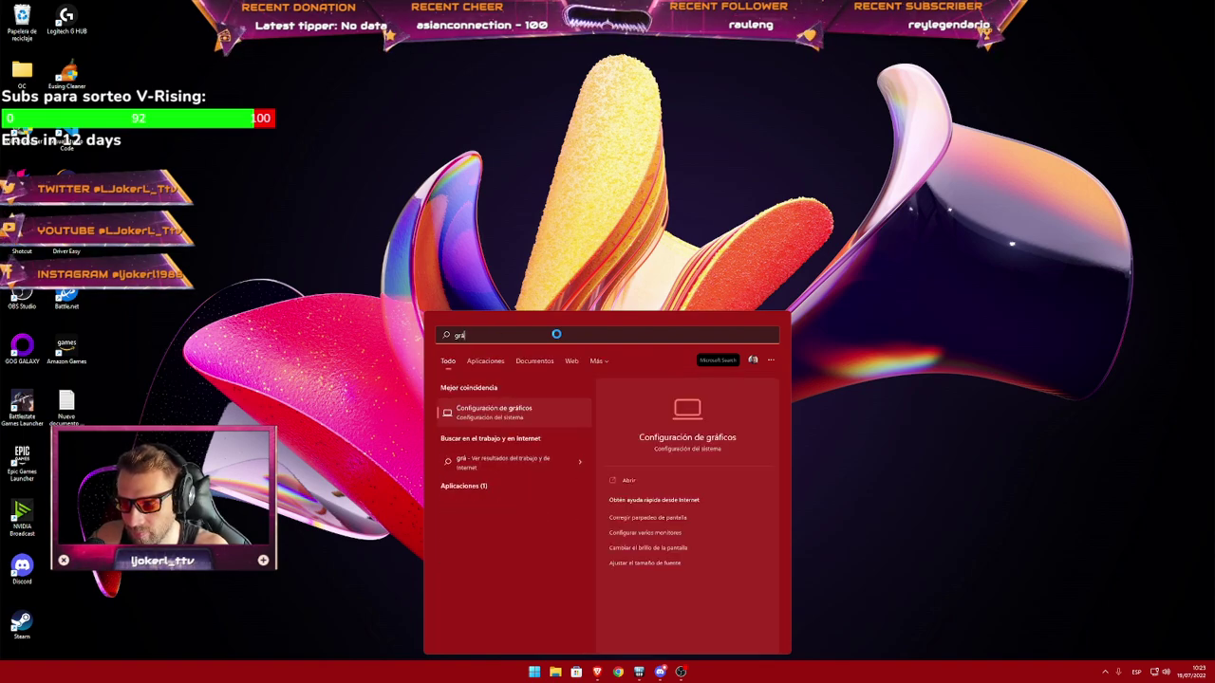
{"action": "left_click", "coordinate": [493, 412]}
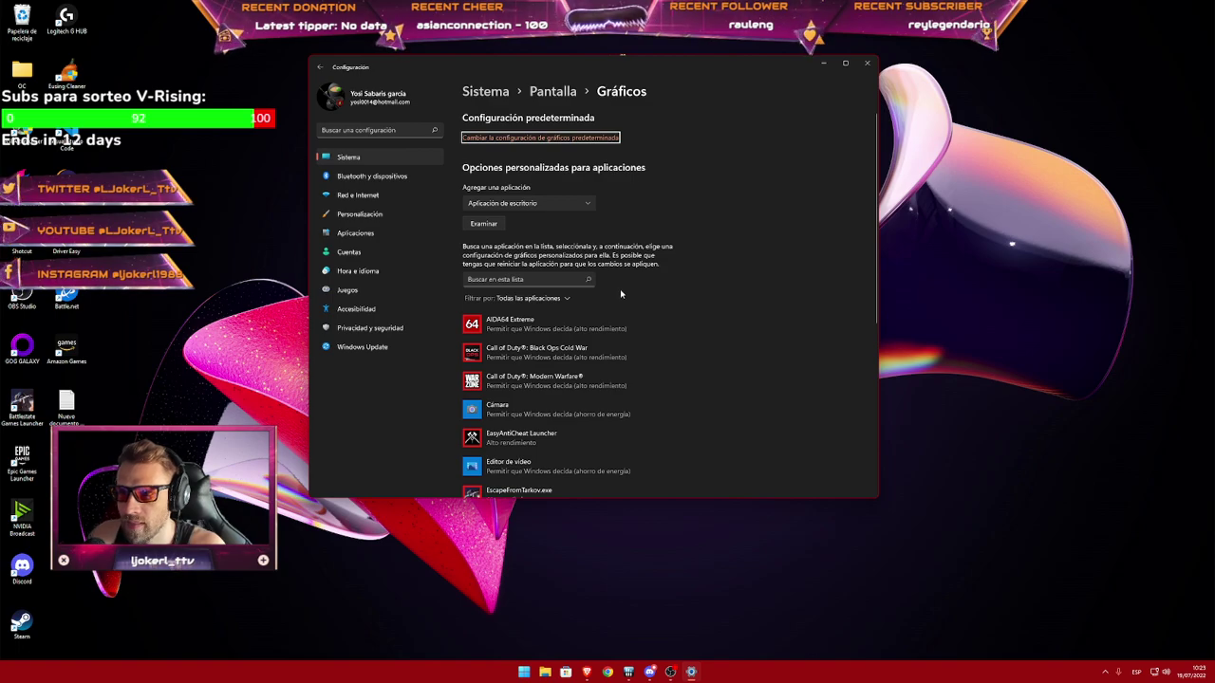
{"action": "left_click", "coordinate": [531, 139]}
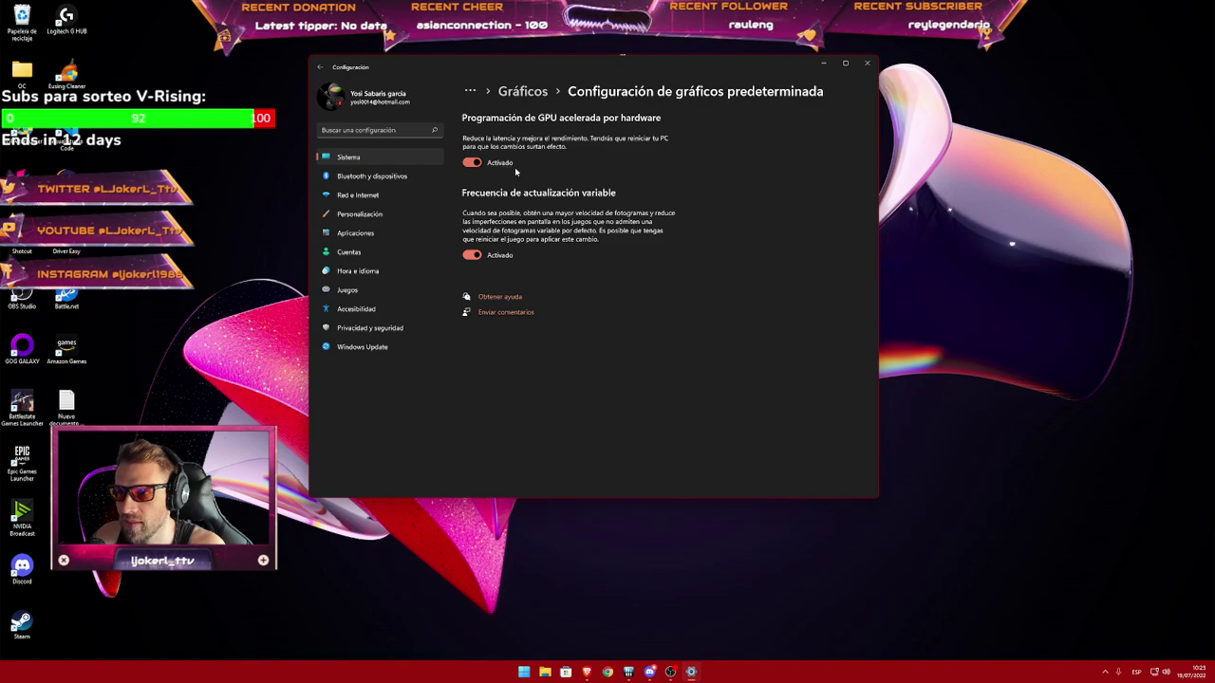
Return to the Gráficos page and review the graphics preferences of the listed applications.
{"action": "left_click", "coordinate": [471, 92]}
{"action": "left_click", "coordinate": [470, 92]}
{"action": "left_click", "coordinate": [472, 93]}
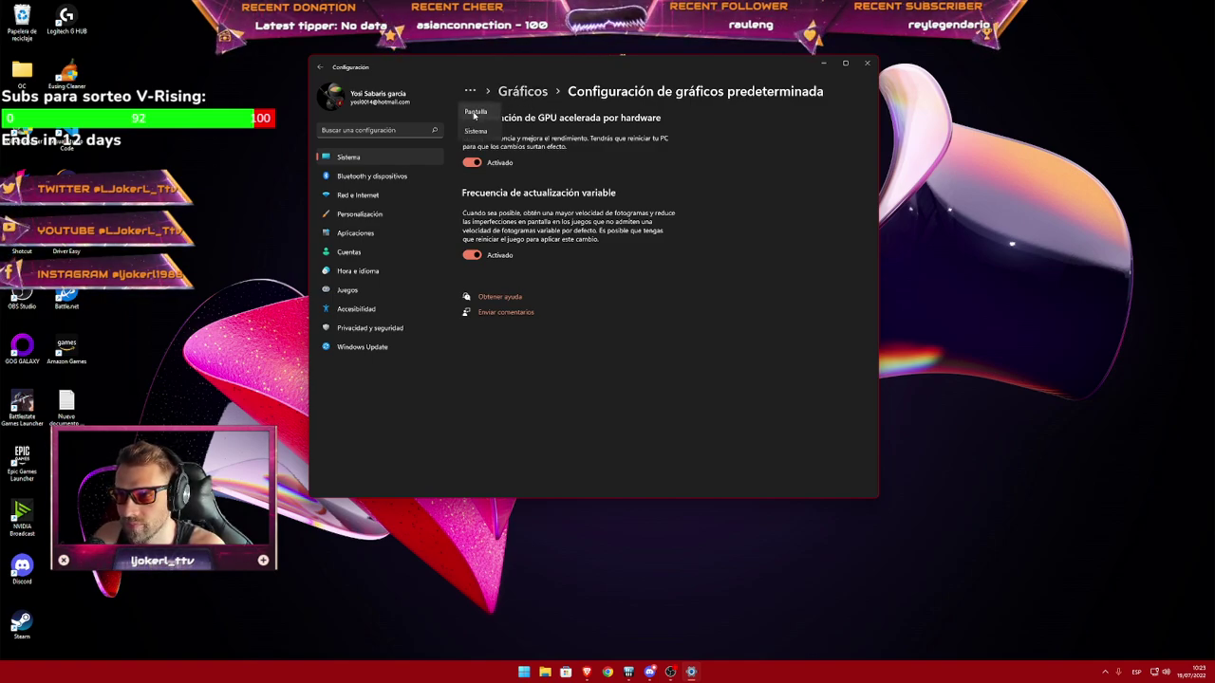
{"action": "left_click", "coordinate": [523, 91]}
{"action": "left_click", "coordinate": [522, 91]}
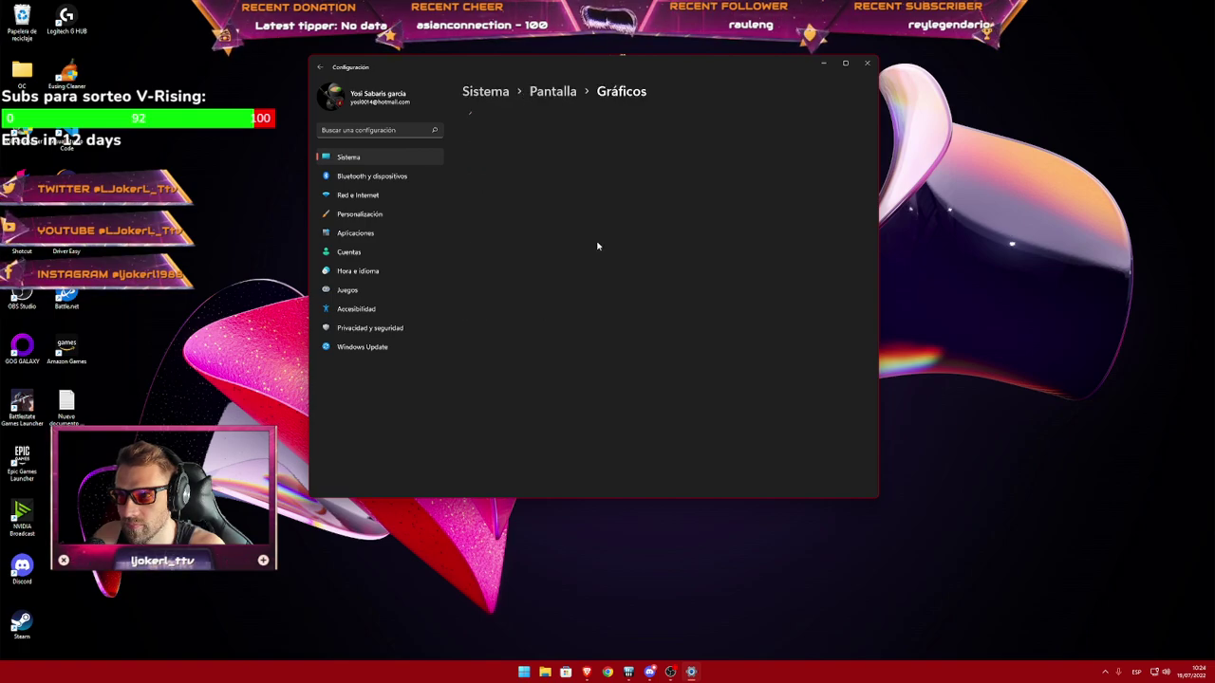
{"action": "scroll", "coordinate": [736, 316], "scroll_direction": "down", "scroll_amount": 10}
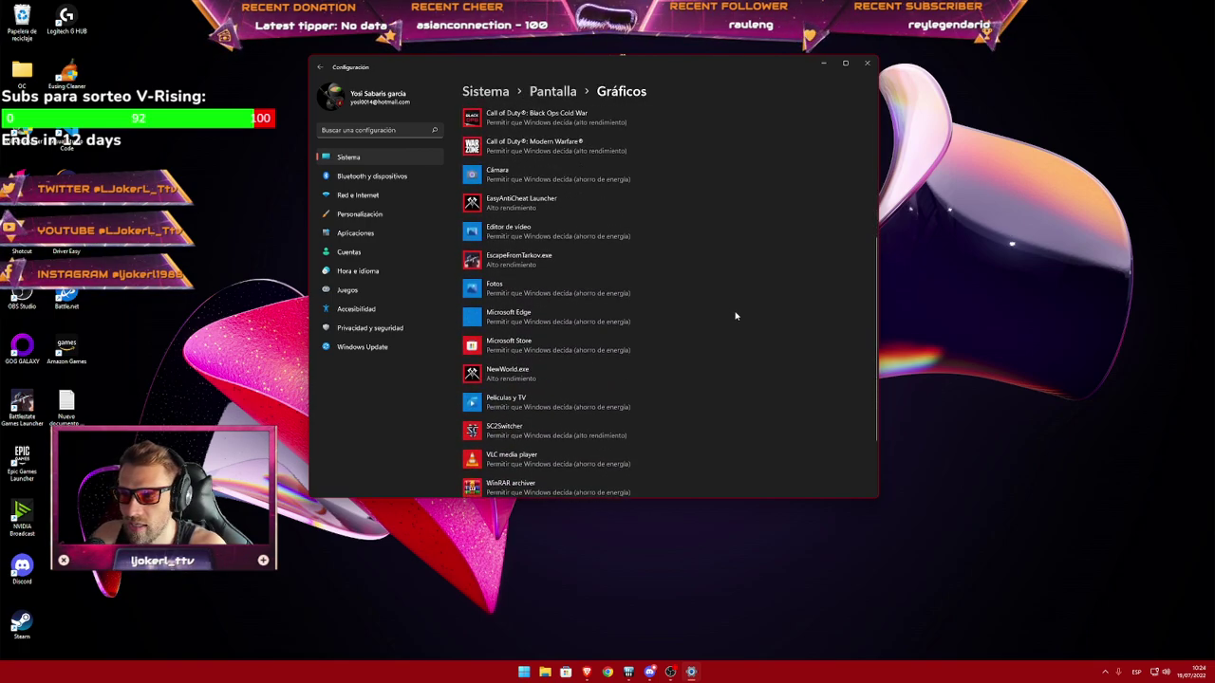
{"action": "scroll", "coordinate": [710, 388], "scroll_direction": "up", "scroll_amount": 10}
{"action": "scroll", "coordinate": [685, 386], "scroll_direction": "down", "scroll_amount": 5}
{"action": "scroll", "coordinate": [691, 428], "scroll_direction": "up", "scroll_amount": 2}
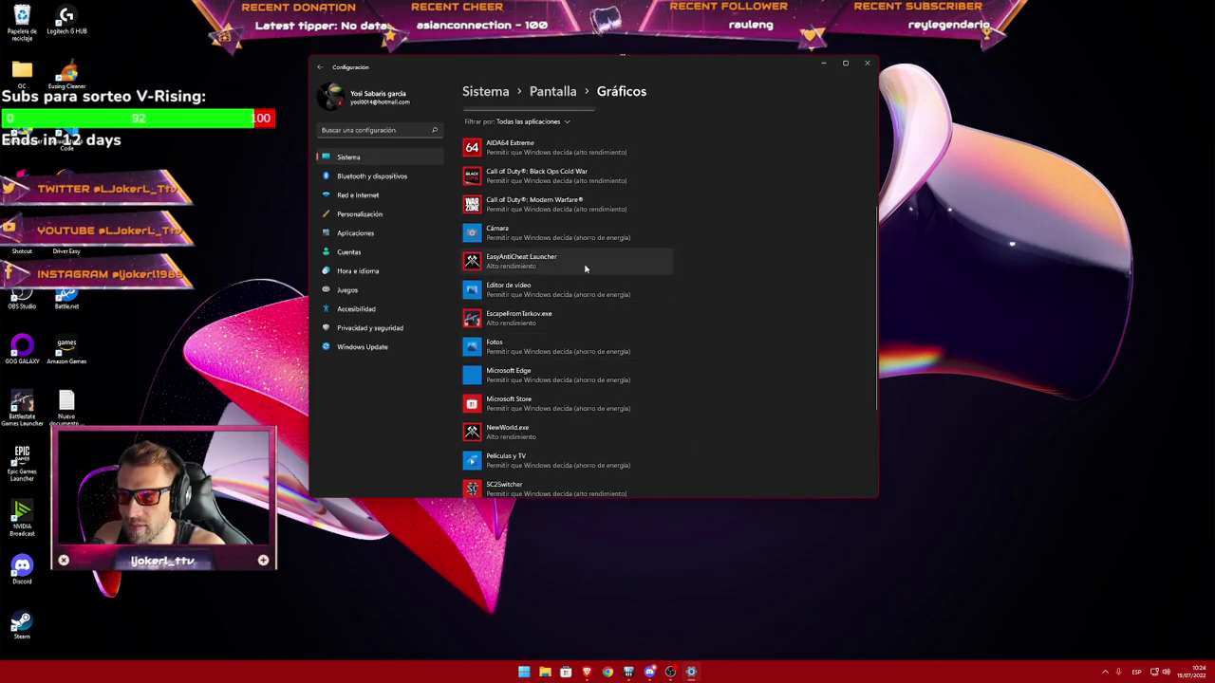
{"action": "scroll", "coordinate": [664, 313], "scroll_direction": "down", "scroll_amount": 1}
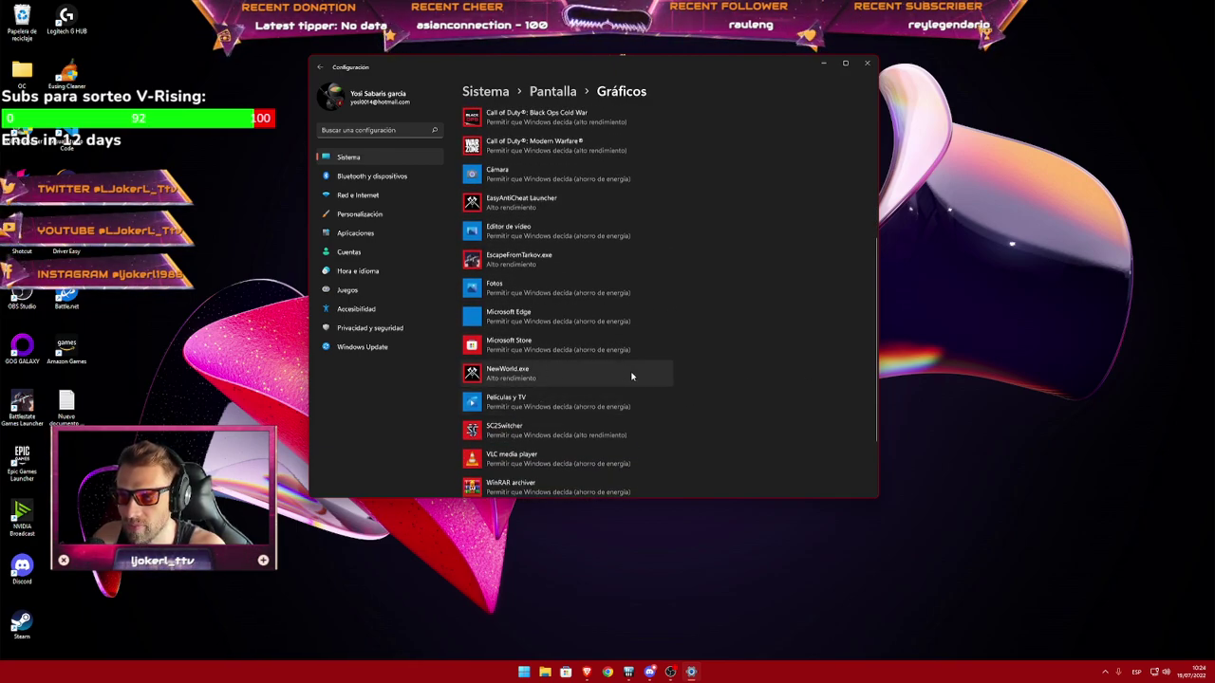
{"action": "scroll", "coordinate": [711, 365], "scroll_direction": "up", "scroll_amount": 5}
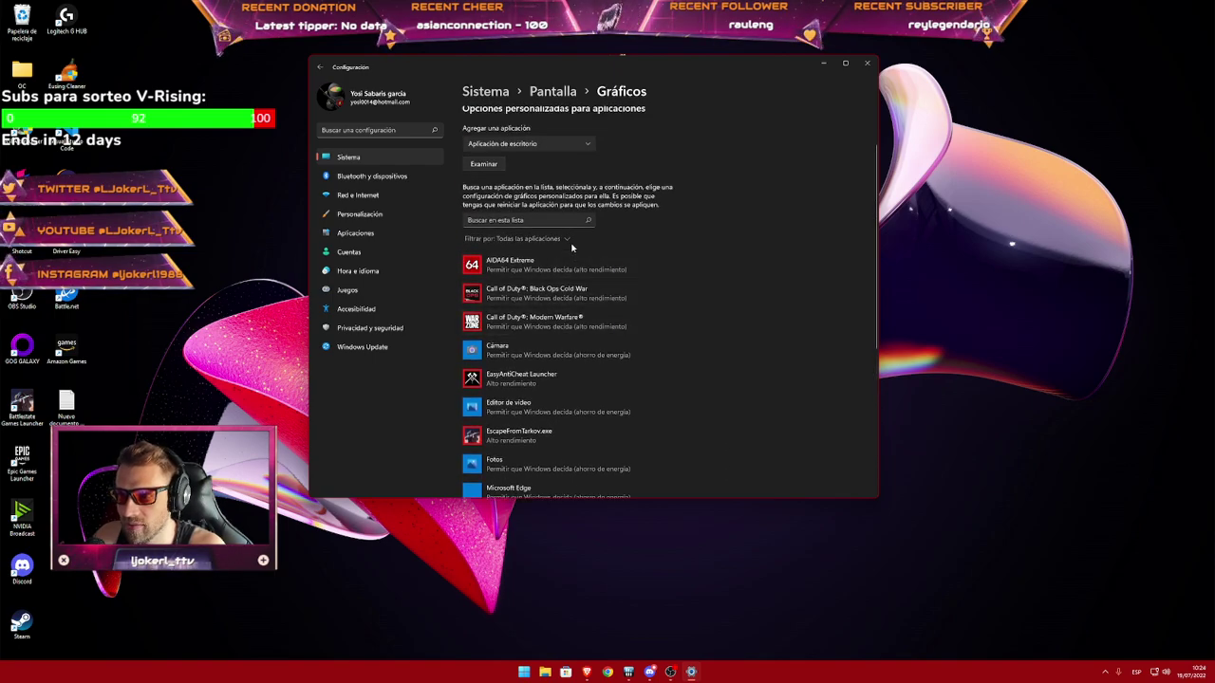
Search the application list for "new wo", shorten the search to "new" and clear it.
{"action": "left_click", "coordinate": [512, 219]}
{"action": "type", "text": "n"}
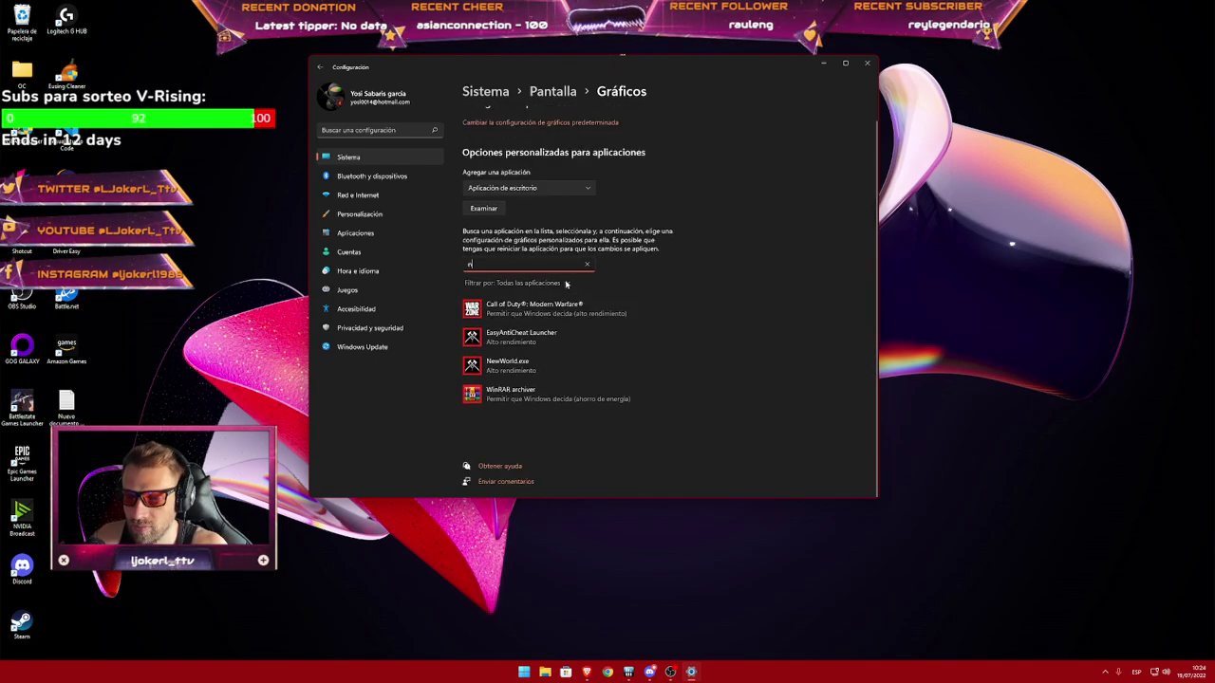
{"action": "type", "text": "ew wo"}
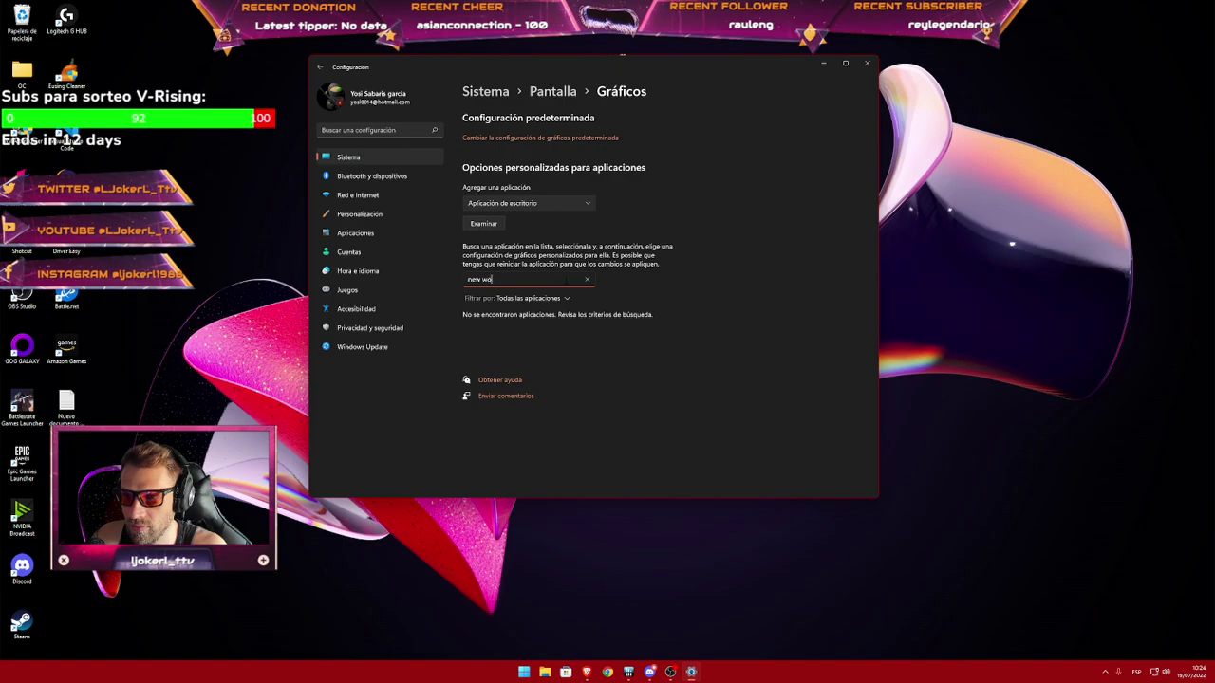
{"action": "key", "text": "BackSpace"}
{"action": "key", "text": "BackSpace"}
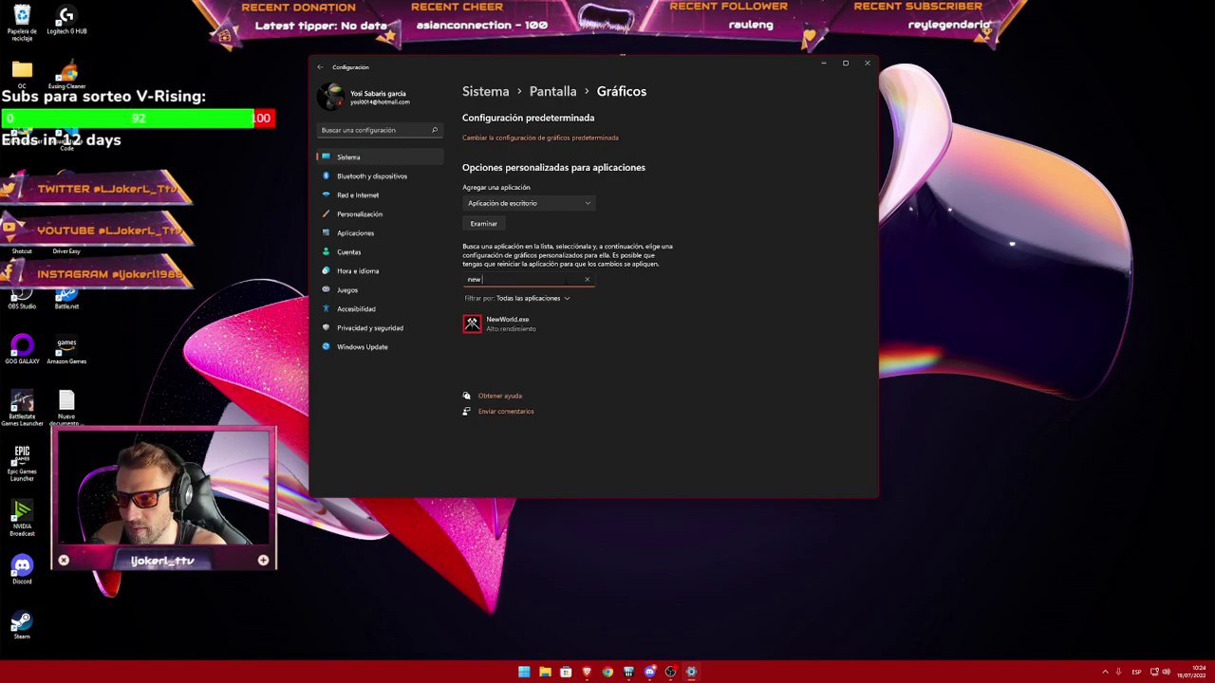
{"action": "key", "text": "BackSpace"}
{"action": "key", "text": "BackSpace"}
{"action": "key", "text": "BackSpace"}
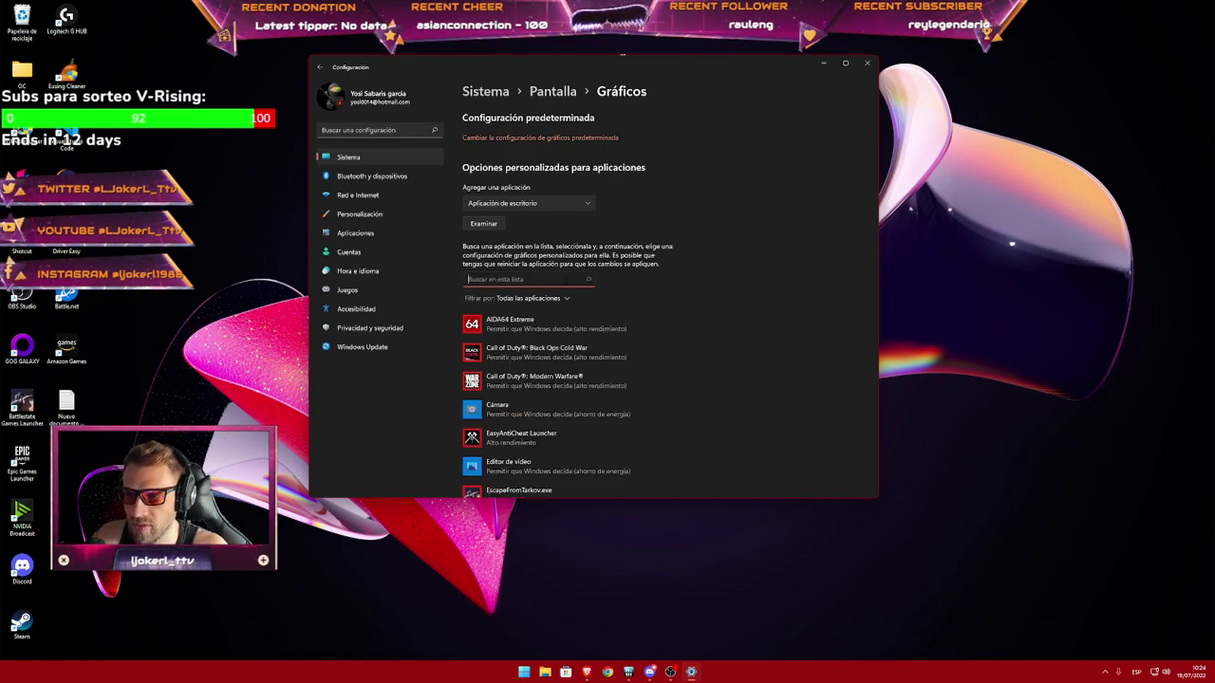
Add NewWorld.exe from Steam's steamapps\common\New World\Bin64 folder to the applications with custom graphics options.
{"action": "left_click", "coordinate": [484, 223]}
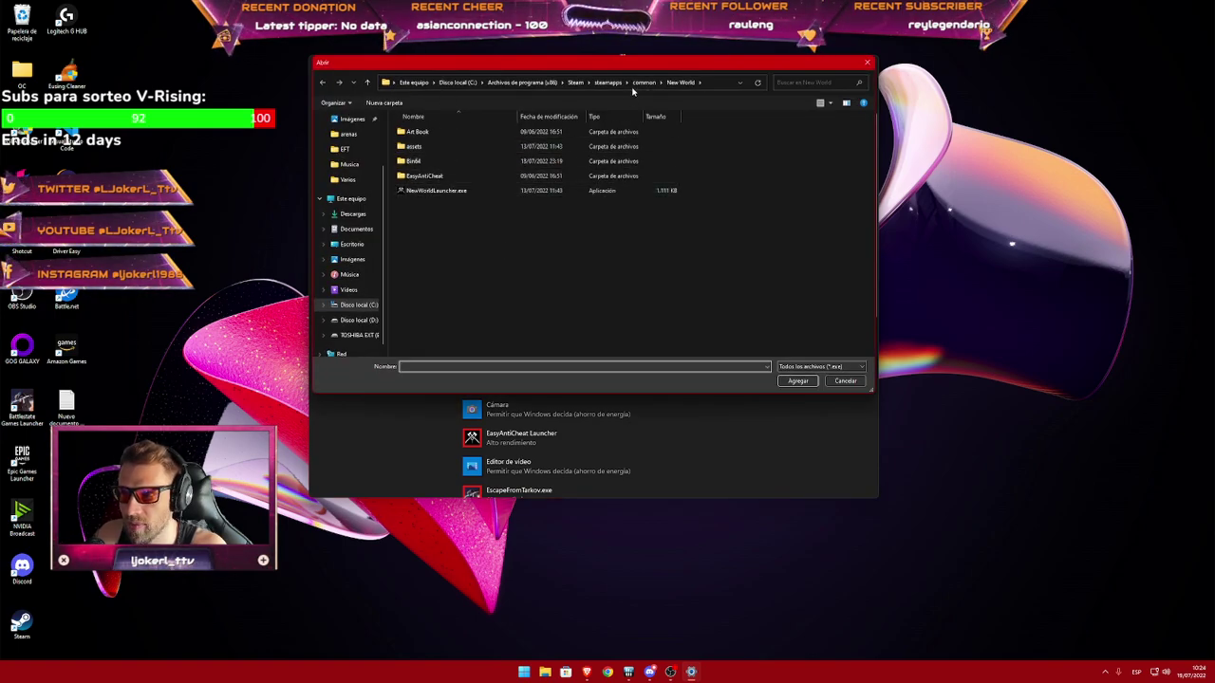
{"action": "left_click", "coordinate": [575, 83]}
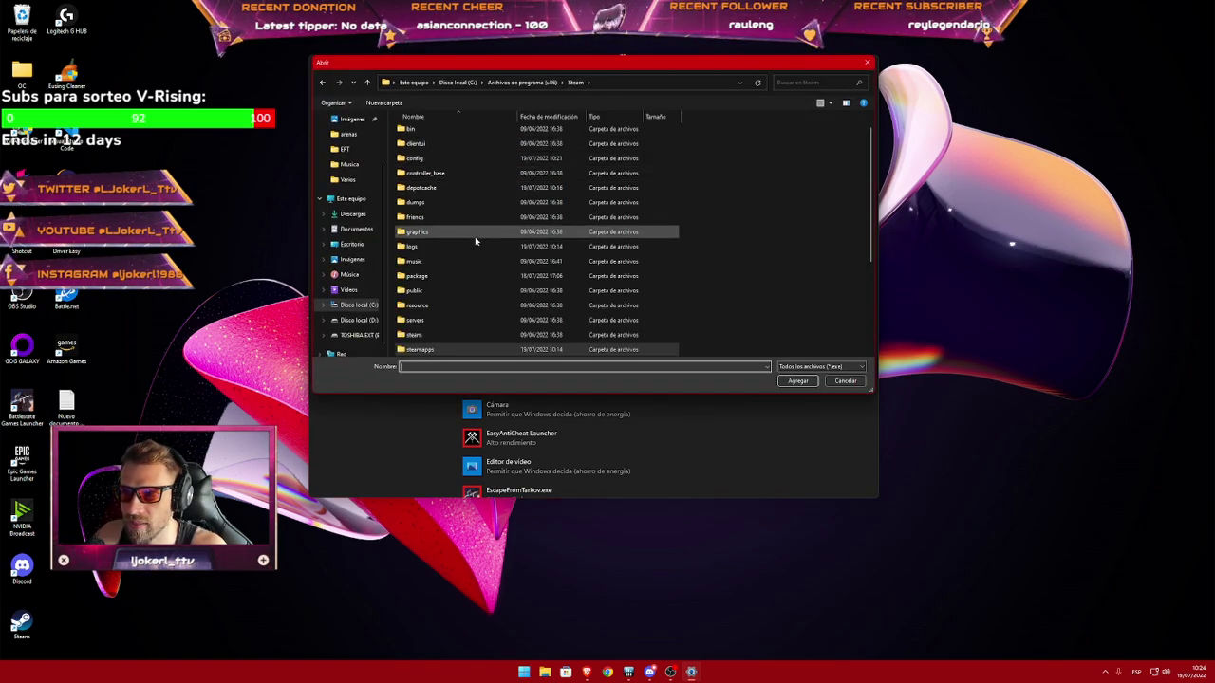
{"action": "double_click", "coordinate": [423, 217]}
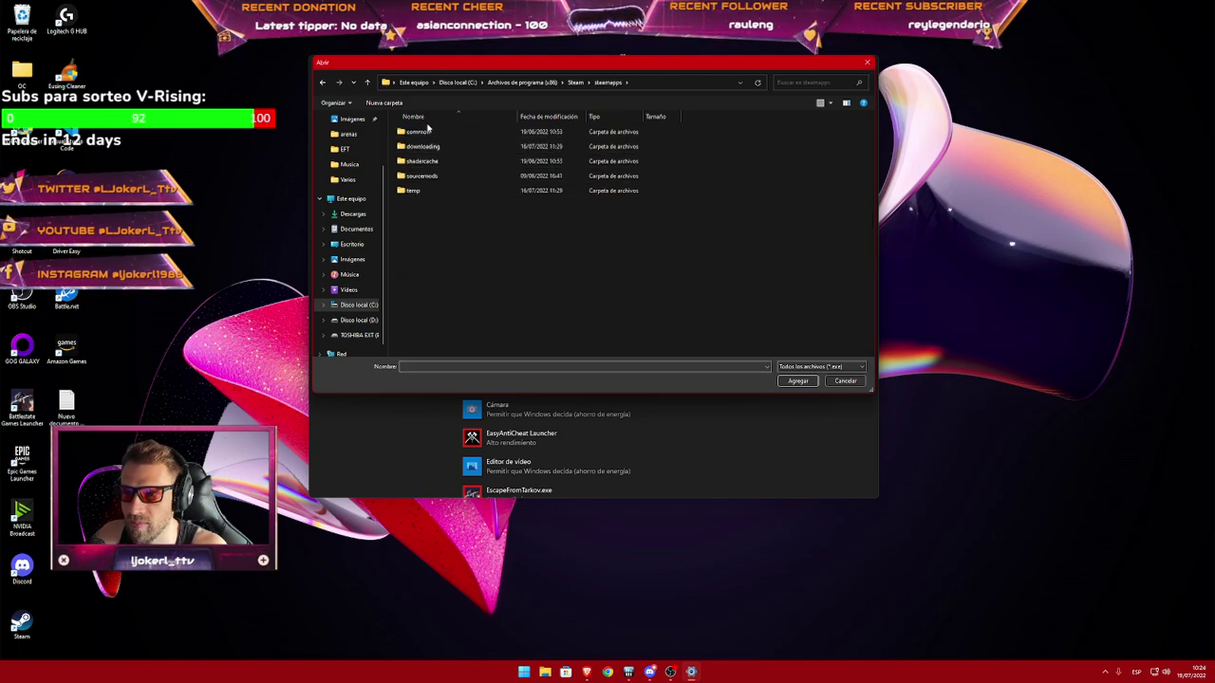
{"action": "double_click", "coordinate": [423, 136]}
{"action": "double_click", "coordinate": [434, 190]}
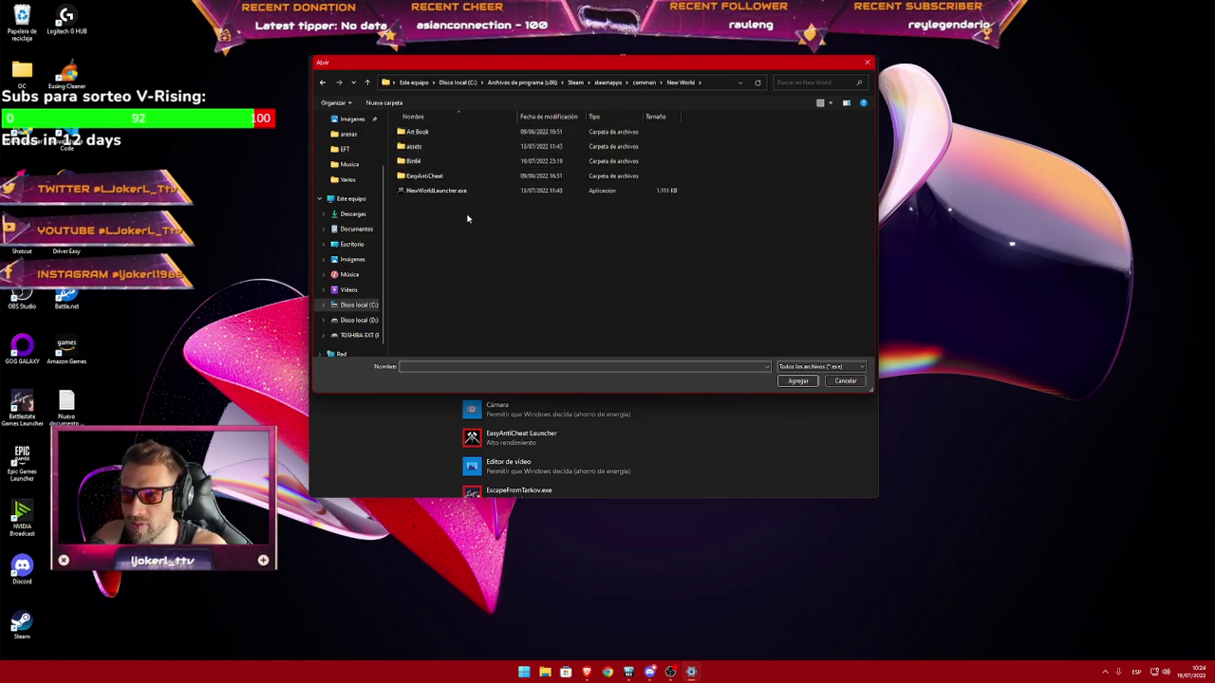
{"action": "left_click", "coordinate": [433, 191]}
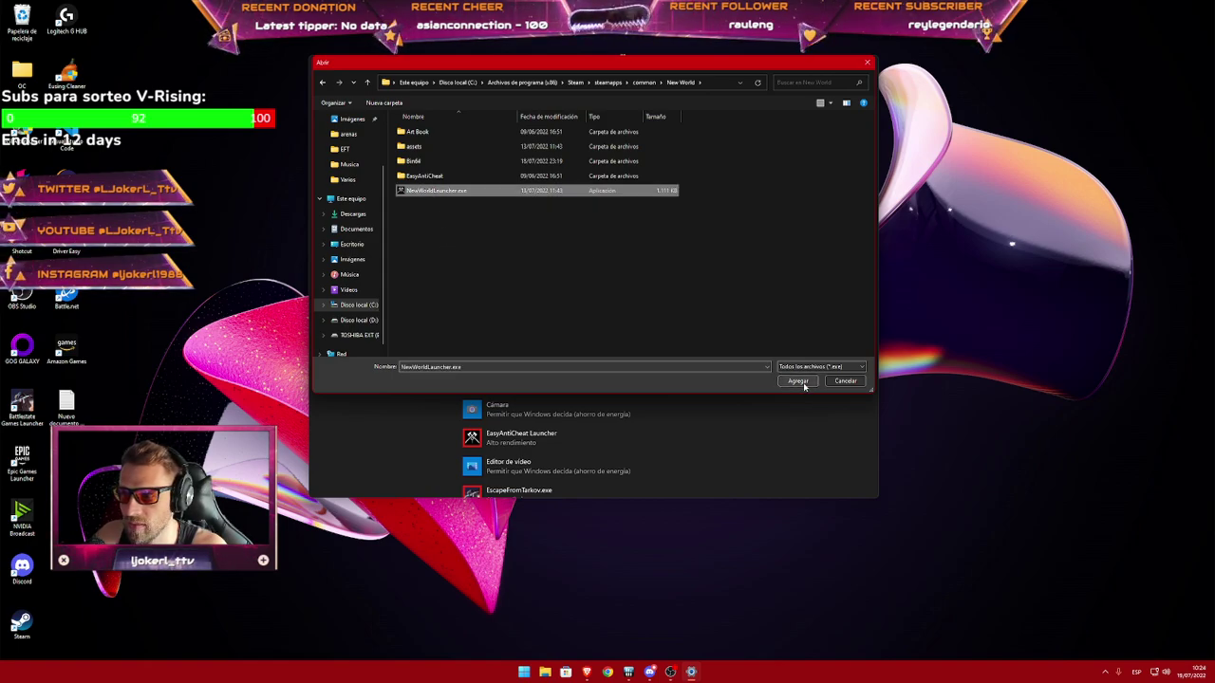
{"action": "double_click", "coordinate": [418, 163]}
{"action": "left_click", "coordinate": [426, 148]}
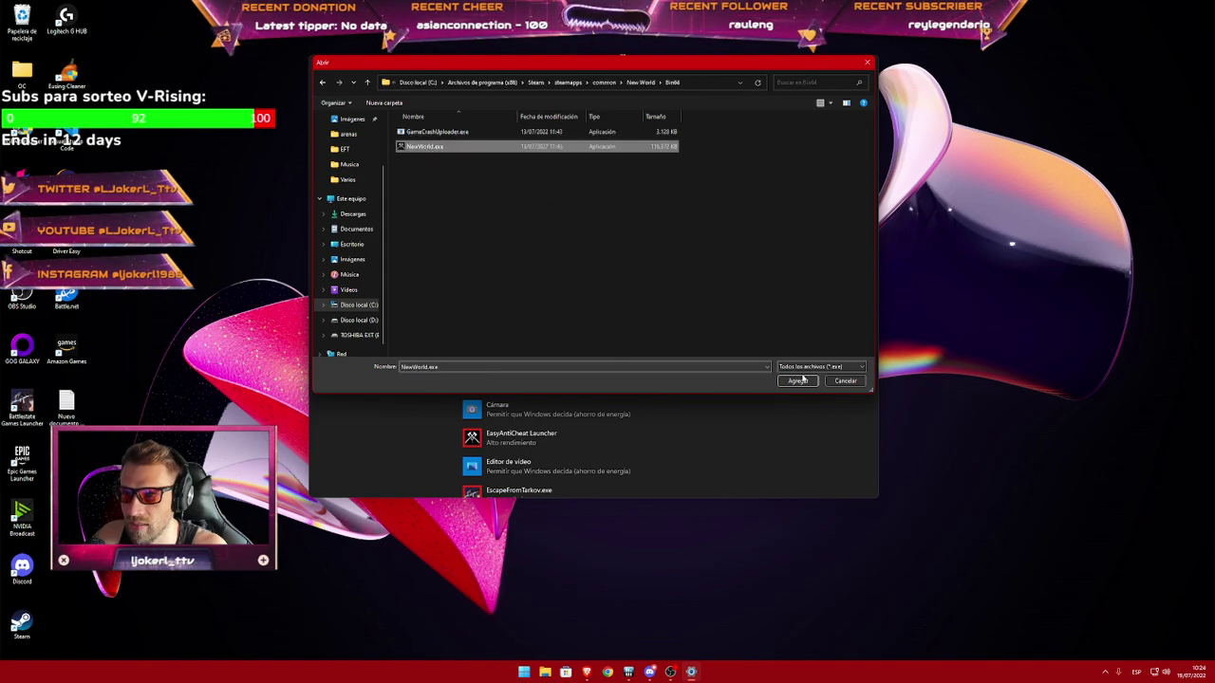
{"action": "left_click", "coordinate": [798, 382]}
Check the graphics preference options of EasyAntiCheat Launcher and cancel without saving.
{"action": "scroll", "coordinate": [707, 358], "scroll_direction": "down", "scroll_amount": 2}
{"action": "scroll", "coordinate": [707, 358], "scroll_direction": "down", "scroll_amount": 3}
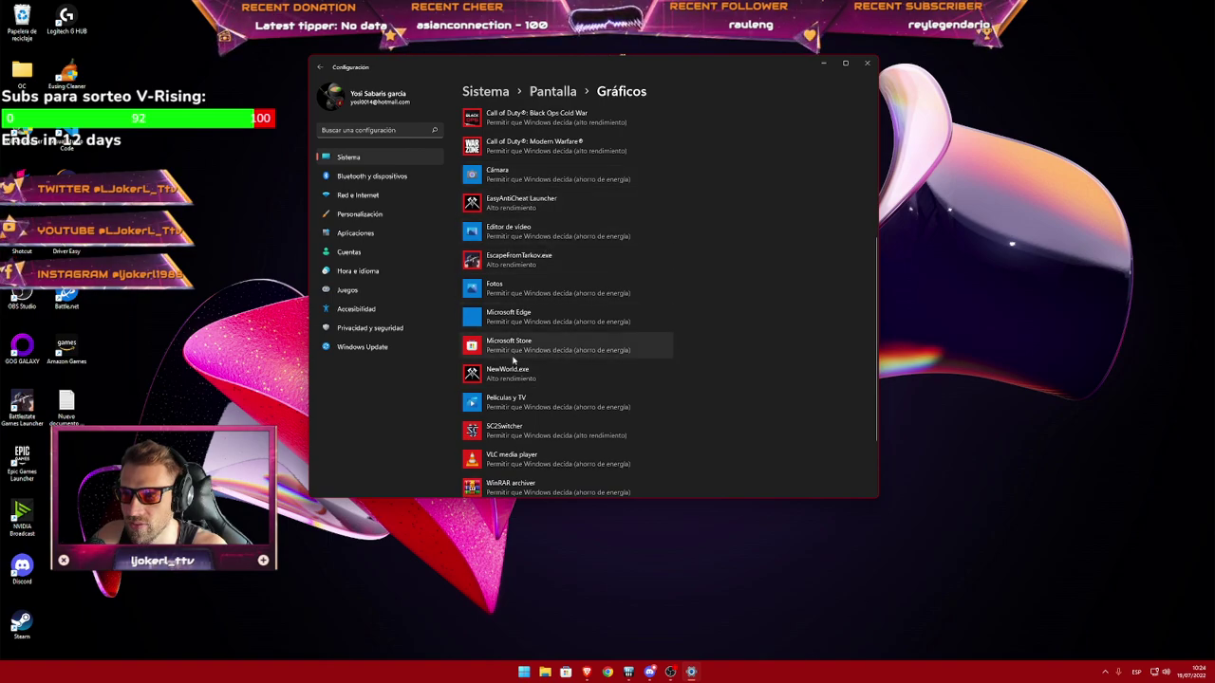
{"action": "left_click", "coordinate": [510, 207]}
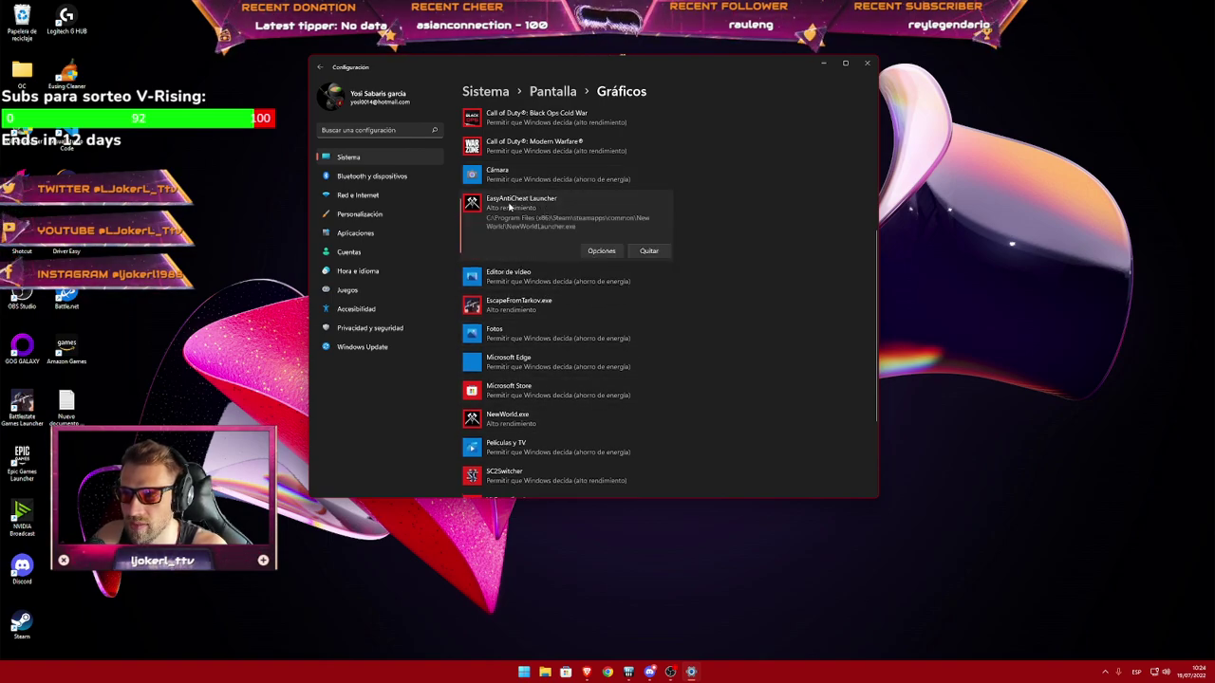
{"action": "left_click", "coordinate": [596, 252]}
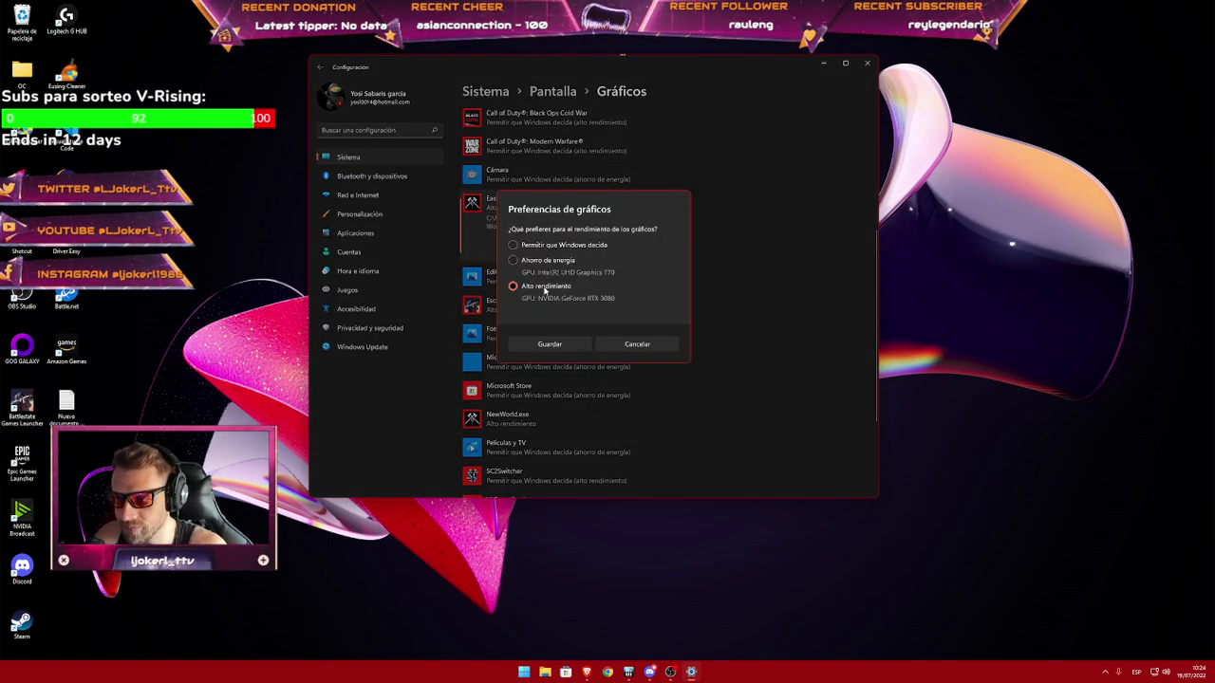
{"action": "left_click", "coordinate": [649, 345]}
Check the graphics preference options of NewWorld.exe, cancel without saving and close the settings window.
{"action": "left_click", "coordinate": [550, 417]}
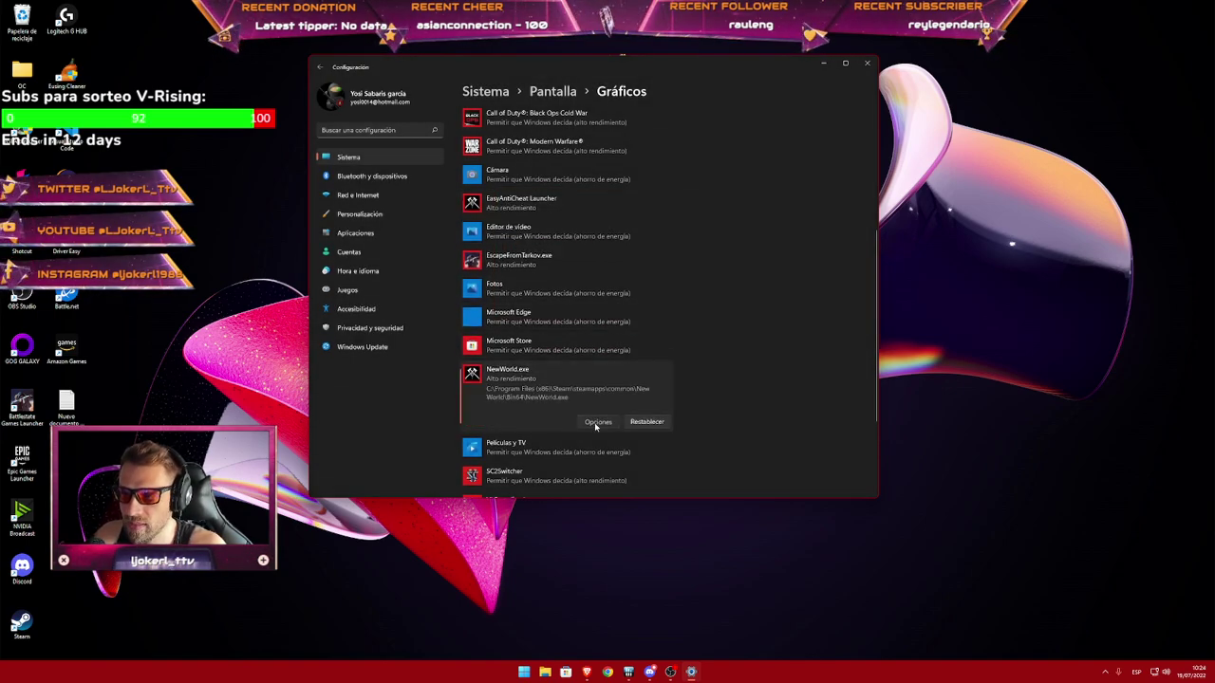
{"action": "left_click", "coordinate": [596, 421]}
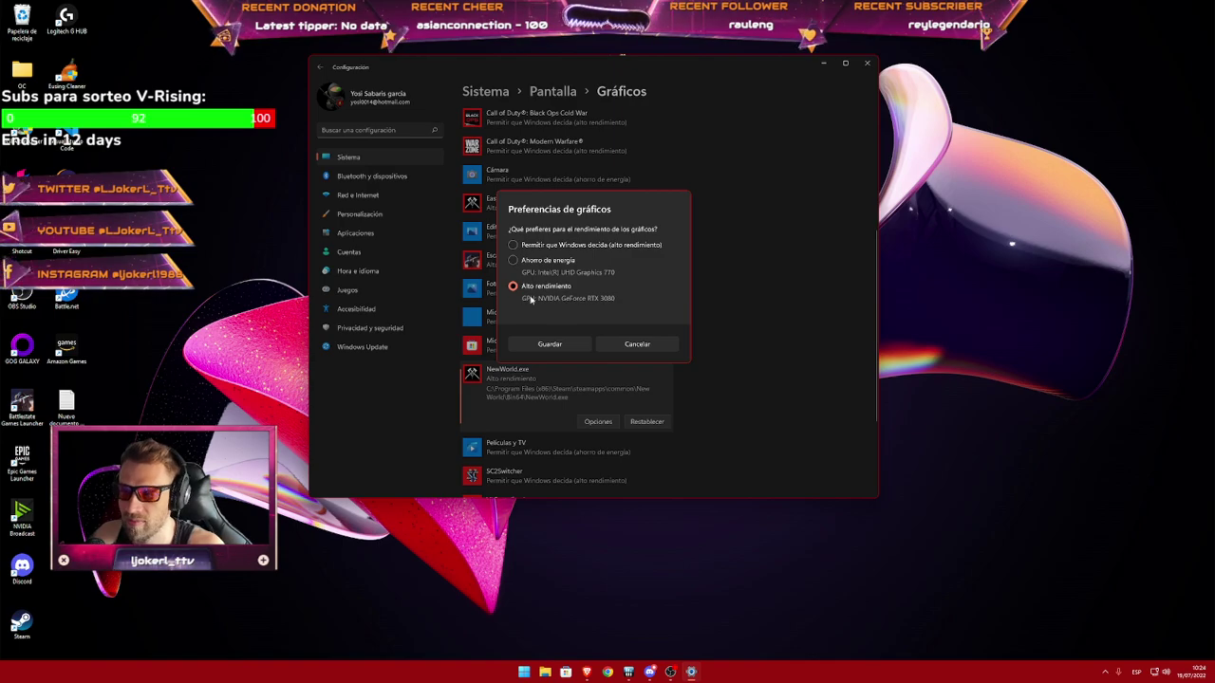
{"action": "left_click", "coordinate": [638, 344]}
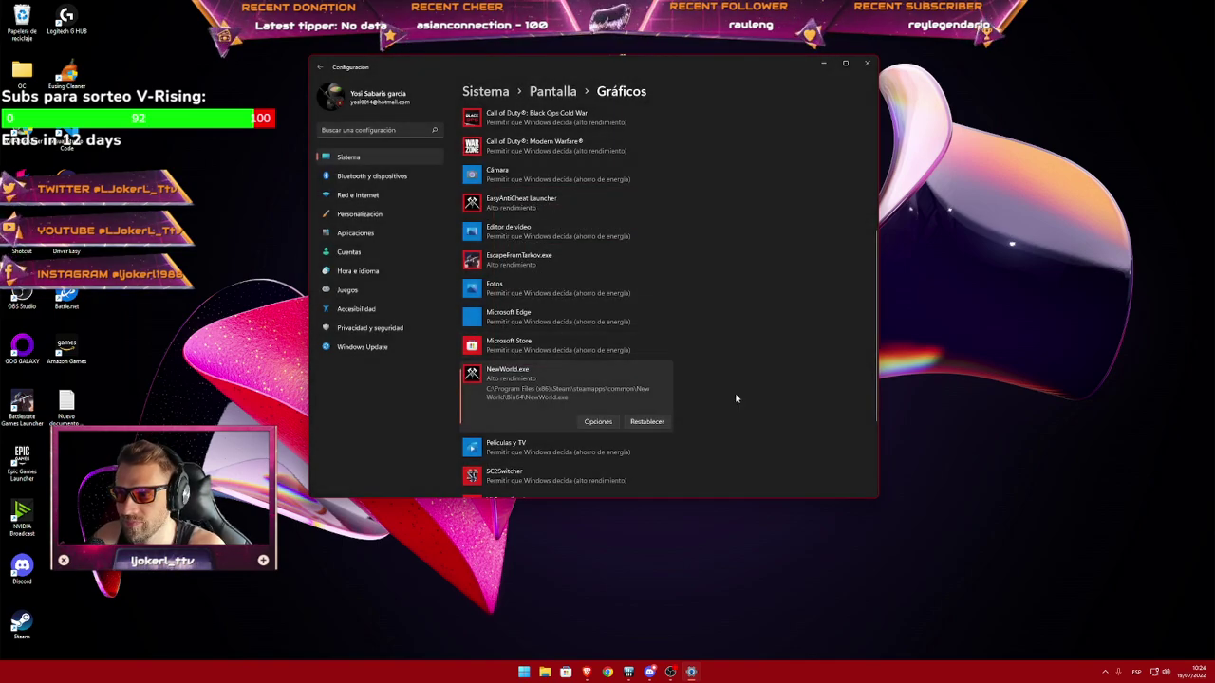
{"action": "scroll", "coordinate": [749, 375], "scroll_direction": "up", "scroll_amount": 6}
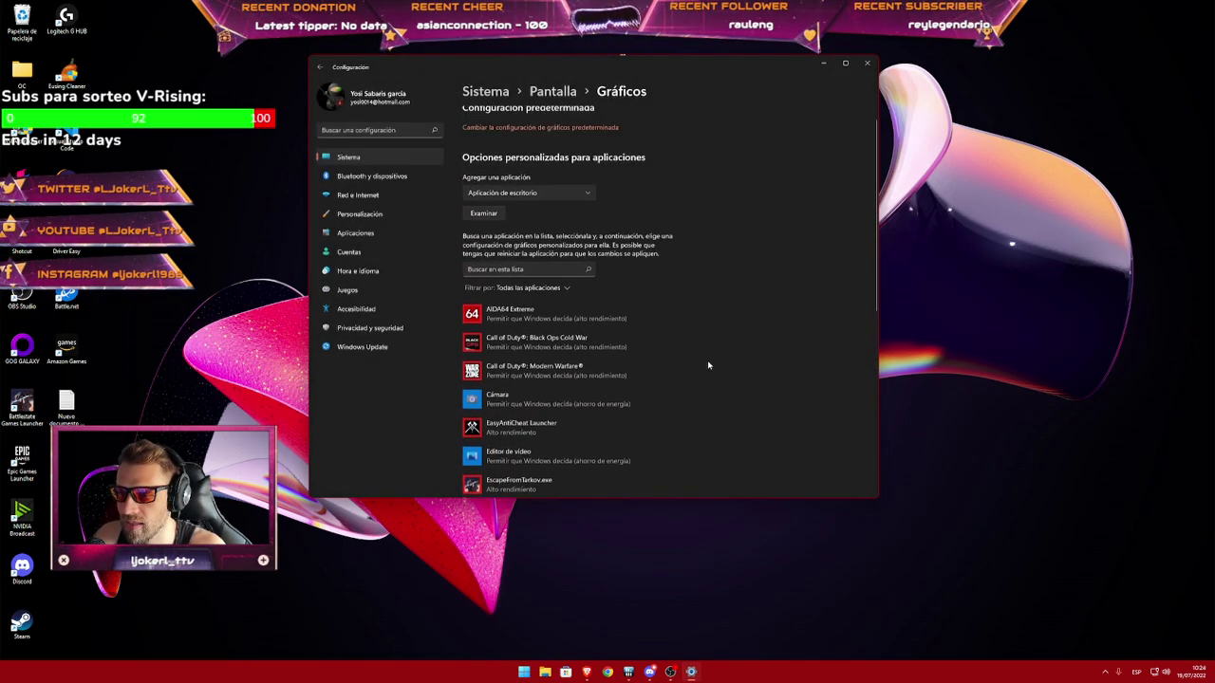
{"action": "scroll", "coordinate": [702, 380], "scroll_direction": "down", "scroll_amount": 5}
{"action": "scroll", "coordinate": [533, 399], "scroll_direction": "down", "scroll_amount": 1}
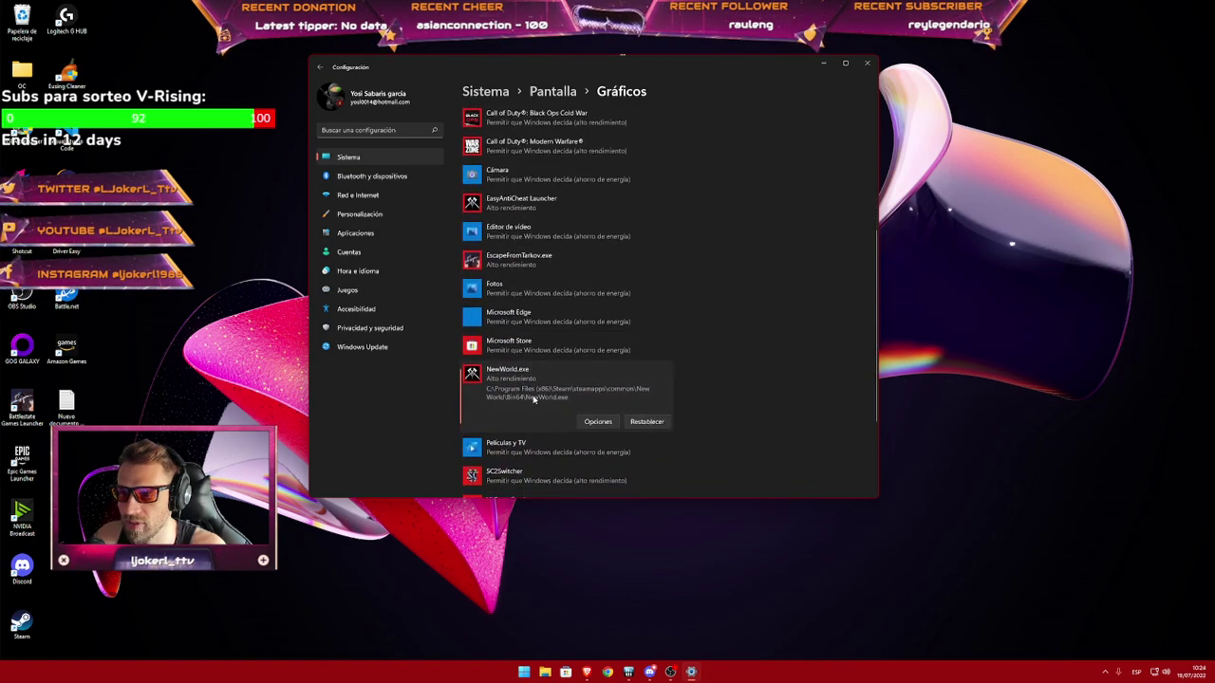
{"action": "left_click", "coordinate": [867, 62]}
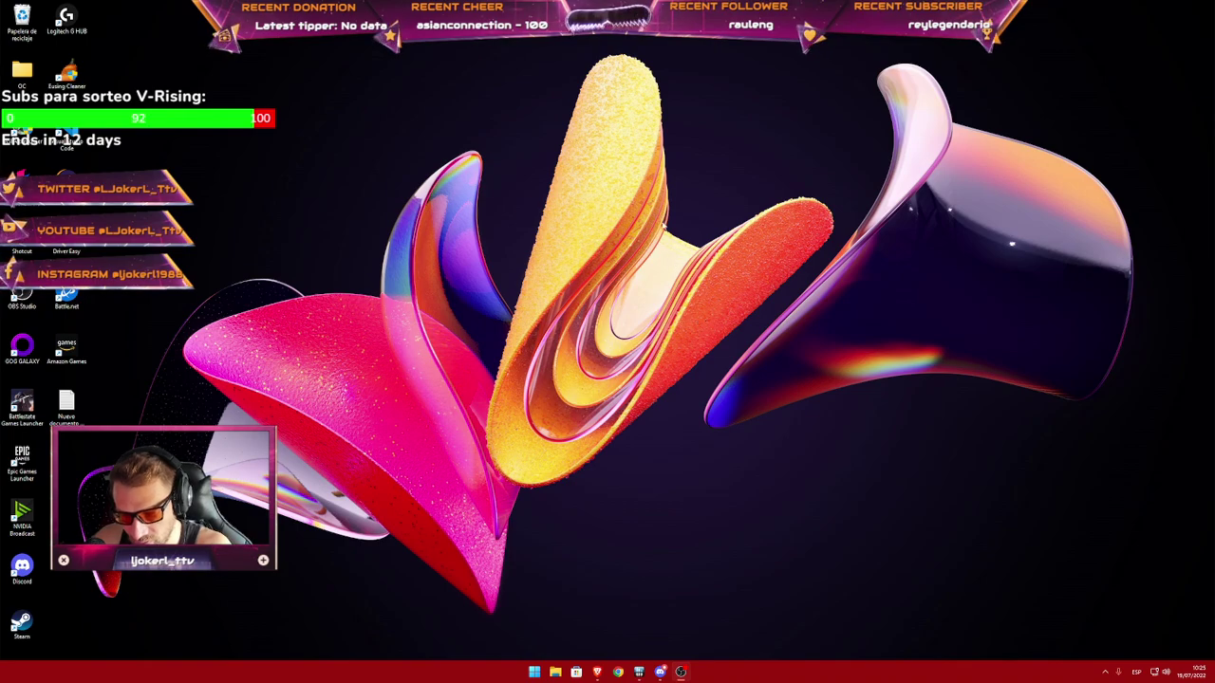
Open File Explorer and go to the Disco local (C:) drive.
{"action": "left_click", "coordinate": [555, 672]}
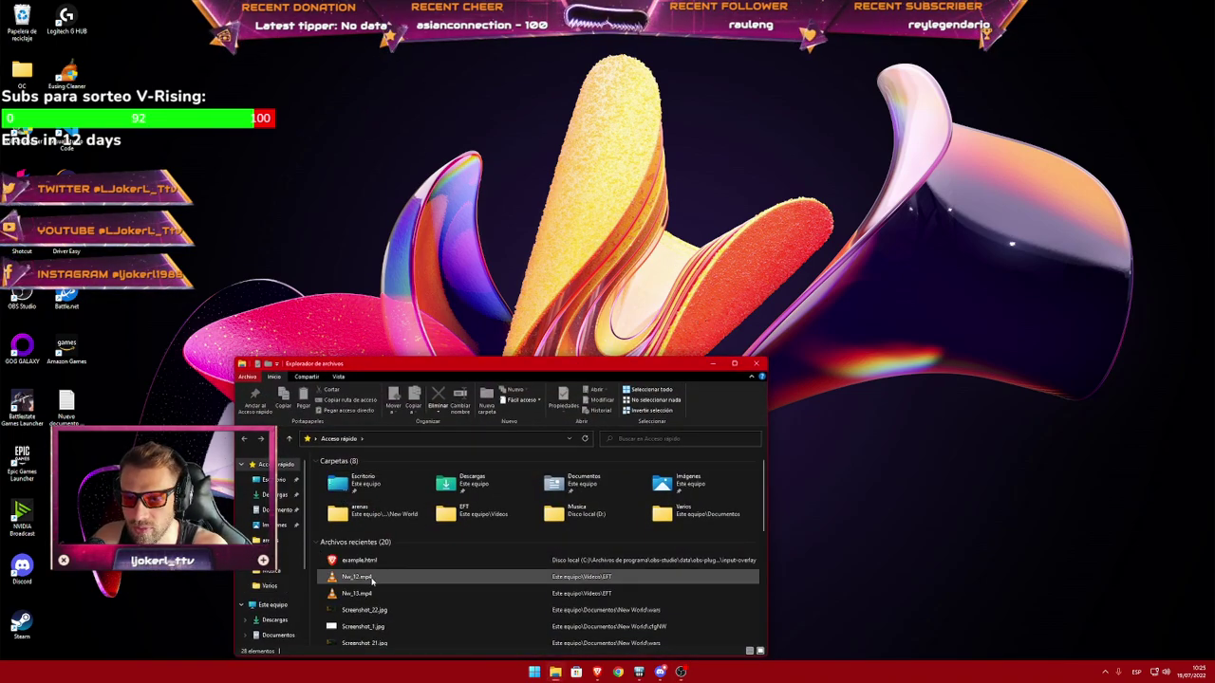
{"action": "scroll", "coordinate": [371, 578], "scroll_direction": "down", "scroll_amount": 4}
{"action": "scroll", "coordinate": [277, 626], "scroll_direction": "down", "scroll_amount": 2}
{"action": "left_click", "coordinate": [277, 633]}
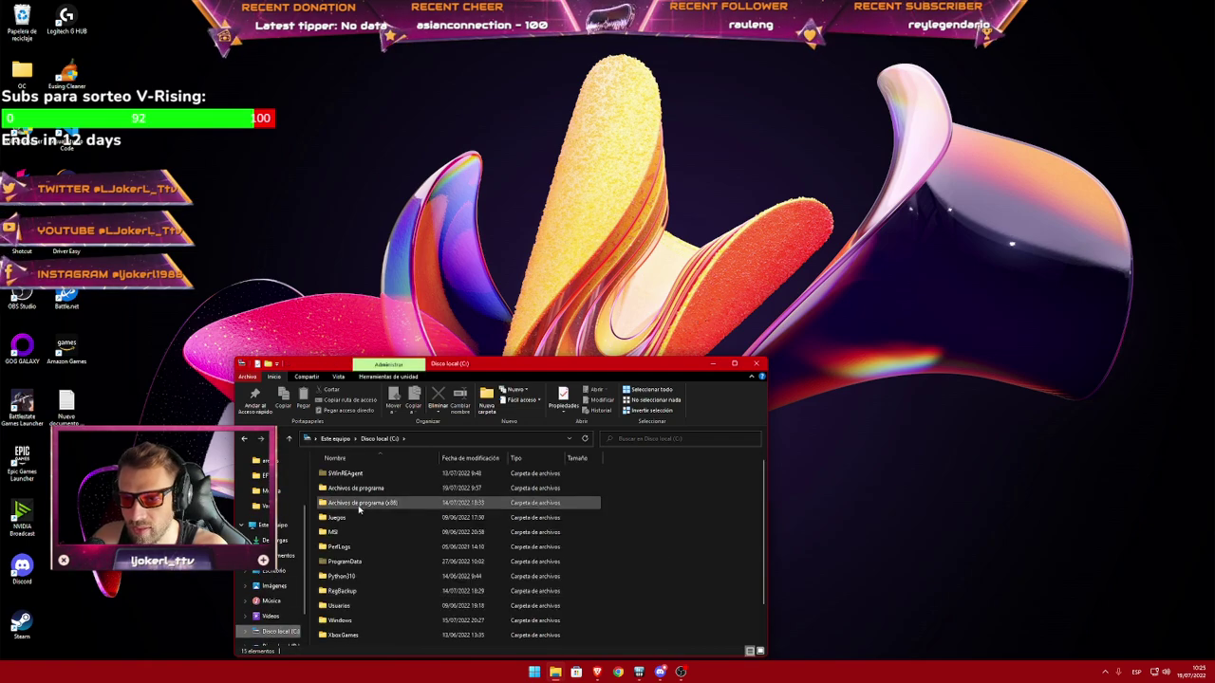
{"action": "double_click", "coordinate": [361, 492]}
{"action": "scroll", "coordinate": [405, 529], "scroll_direction": "down", "scroll_amount": 5}
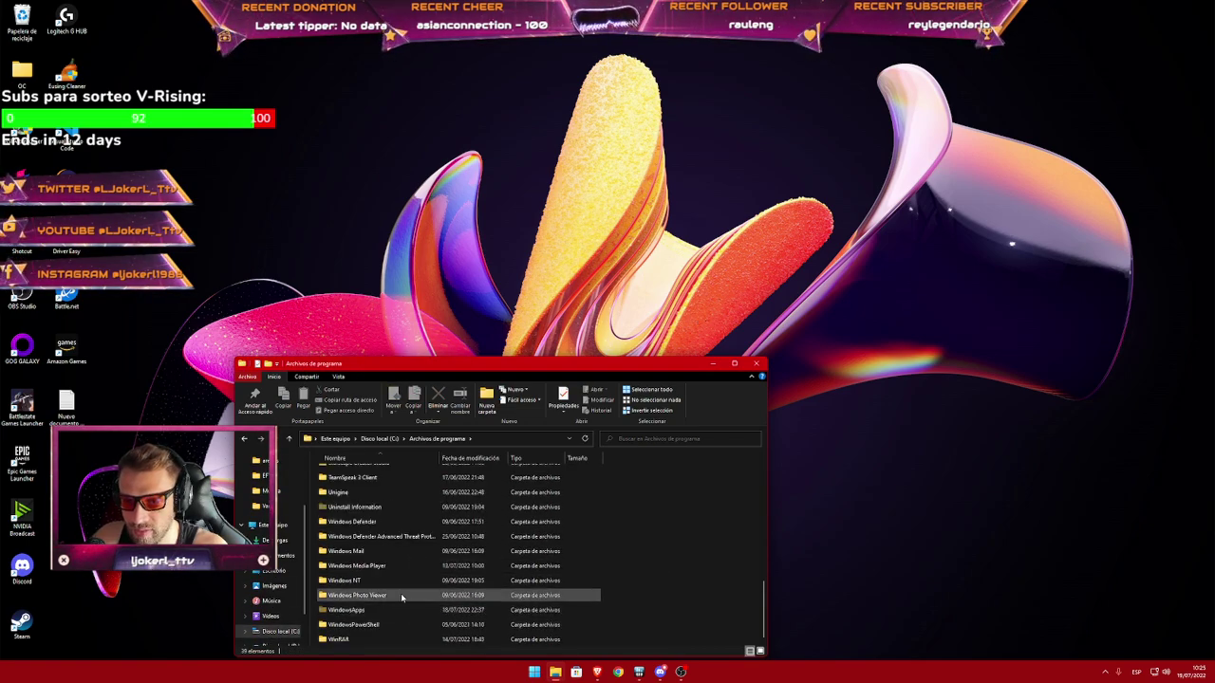
{"action": "scroll", "coordinate": [401, 593], "scroll_direction": "up", "scroll_amount": 2}
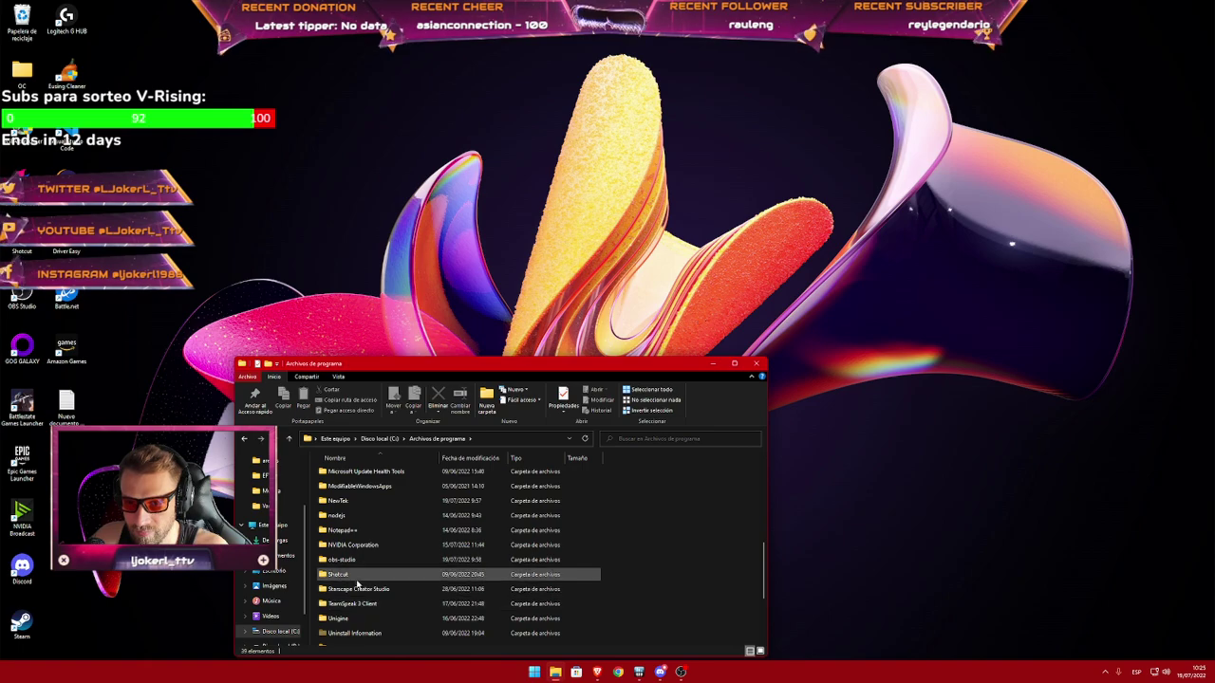
{"action": "scroll", "coordinate": [360, 607], "scroll_direction": "down", "scroll_amount": 1}
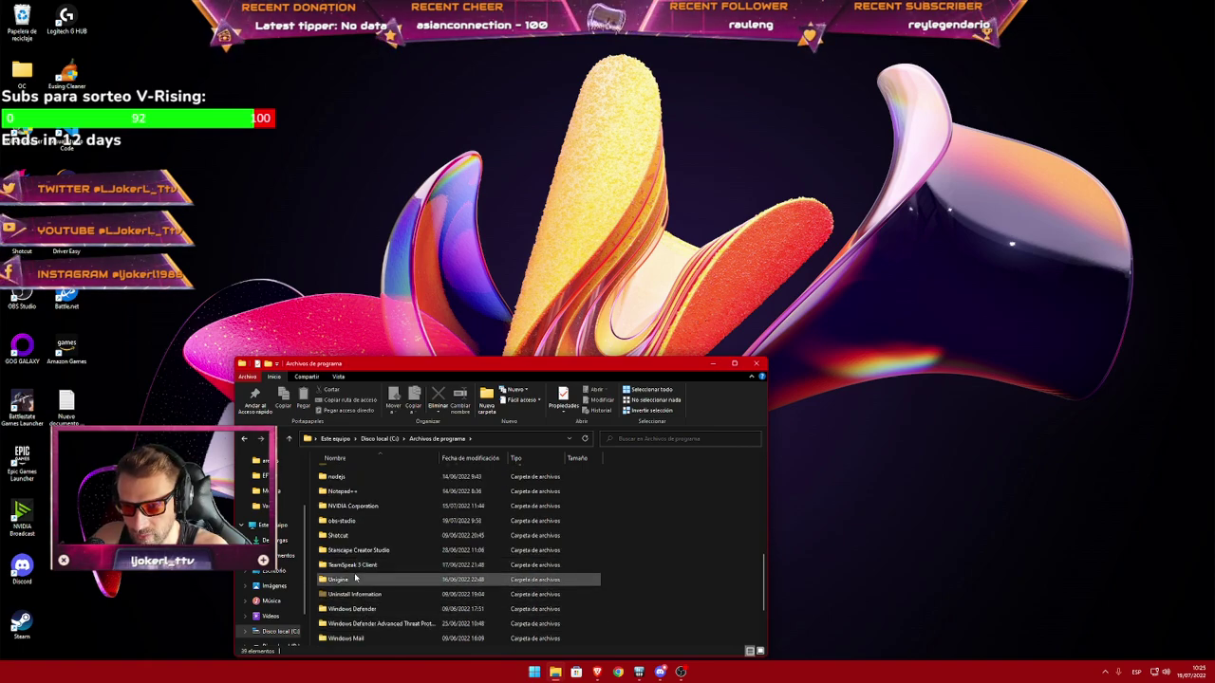
{"action": "key", "text": "alt+Left"}
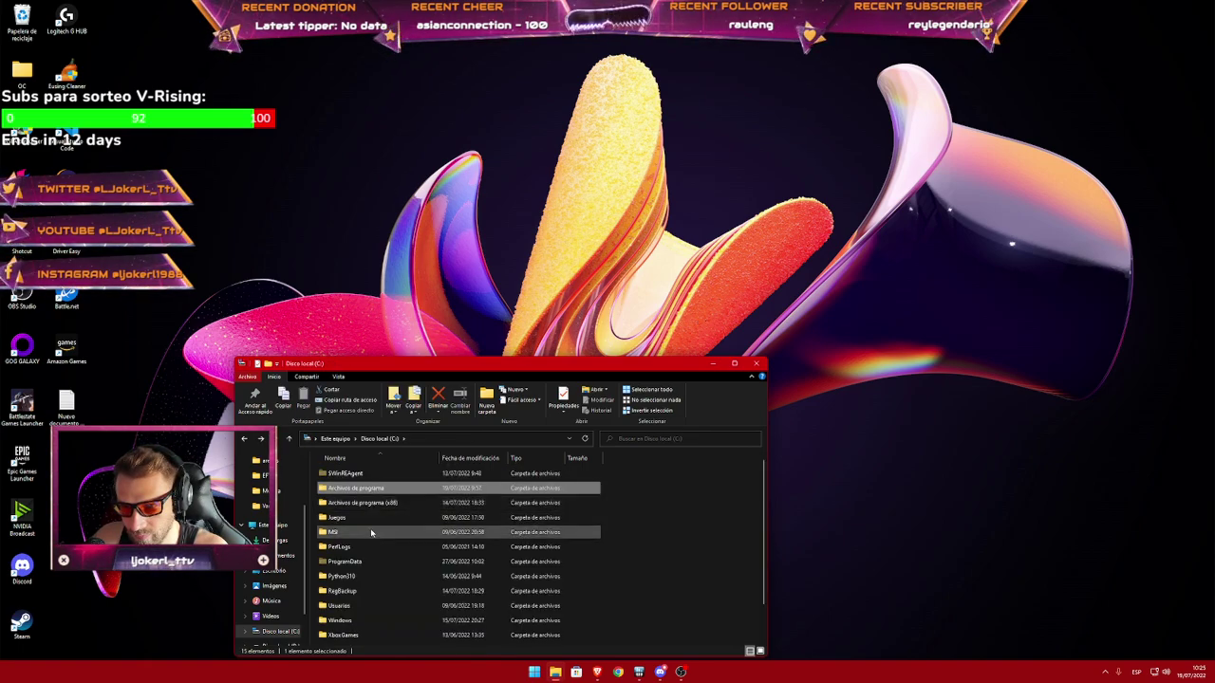
Browse from the C: drive to Archivos de programa (x86)\Steam\steamapps\common\New World\Bin64.
{"action": "double_click", "coordinate": [367, 503]}
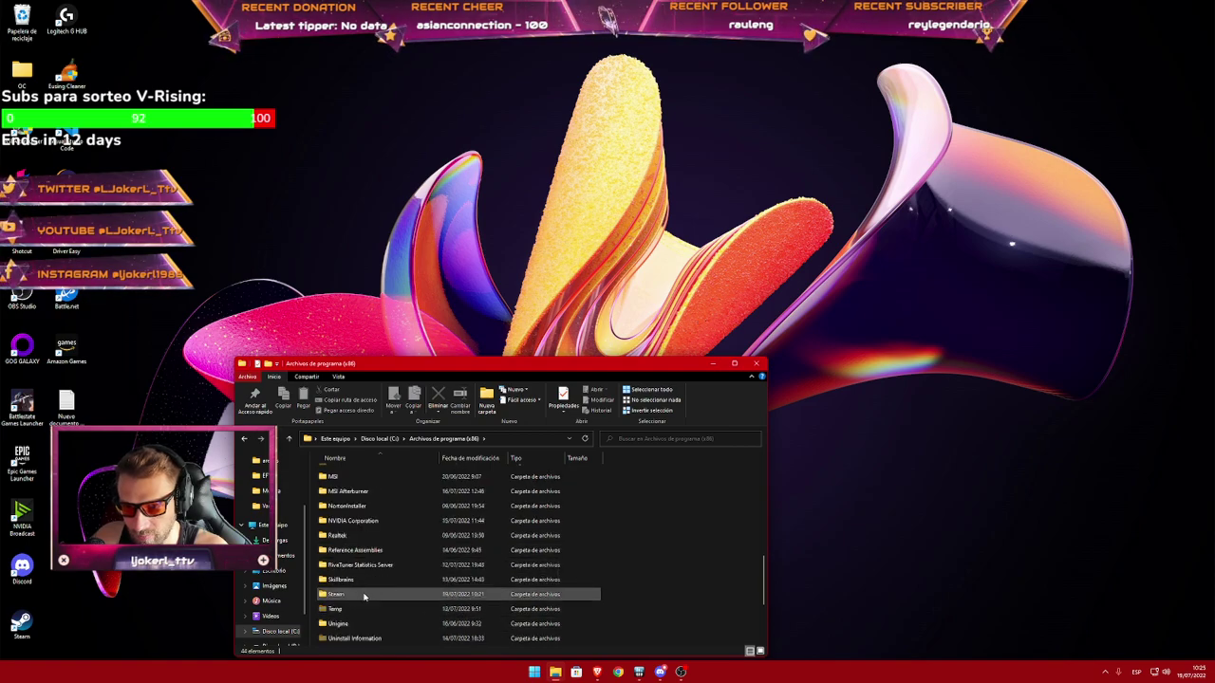
{"action": "double_click", "coordinate": [361, 638]}
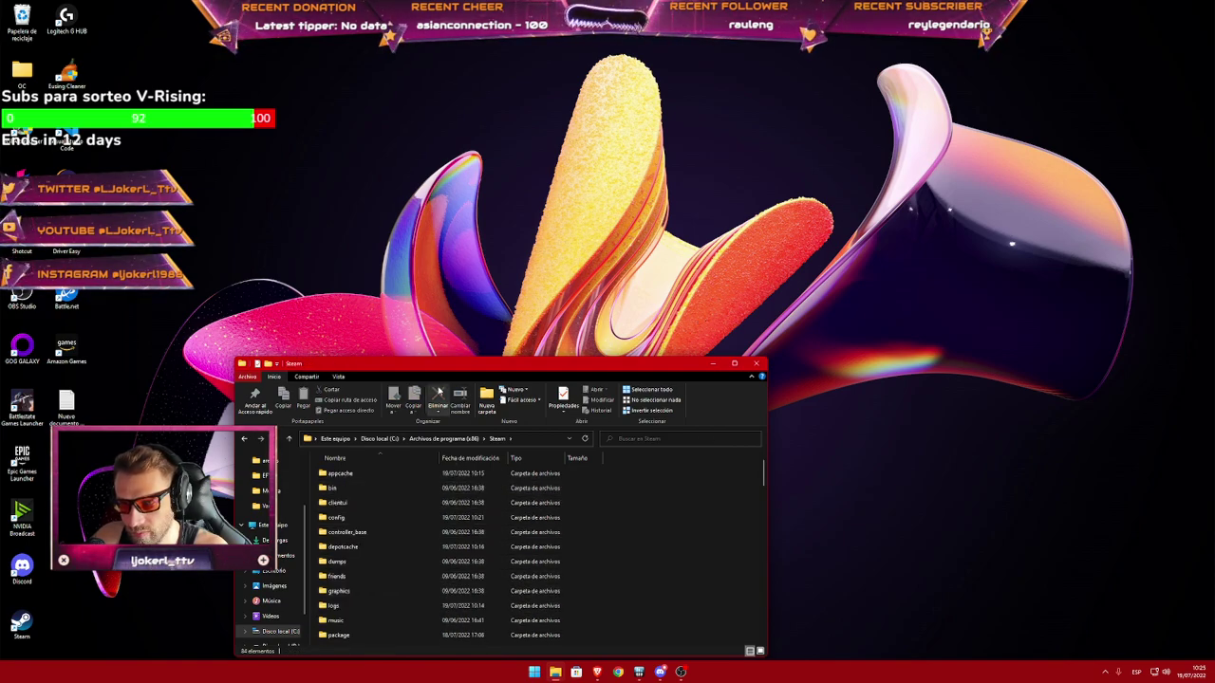
{"action": "left_click_drag", "start_coordinate": [451, 364], "coordinate": [545, 133]}
{"action": "scroll", "coordinate": [463, 351], "scroll_direction": "down", "scroll_amount": 3}
{"action": "double_click", "coordinate": [462, 351]}
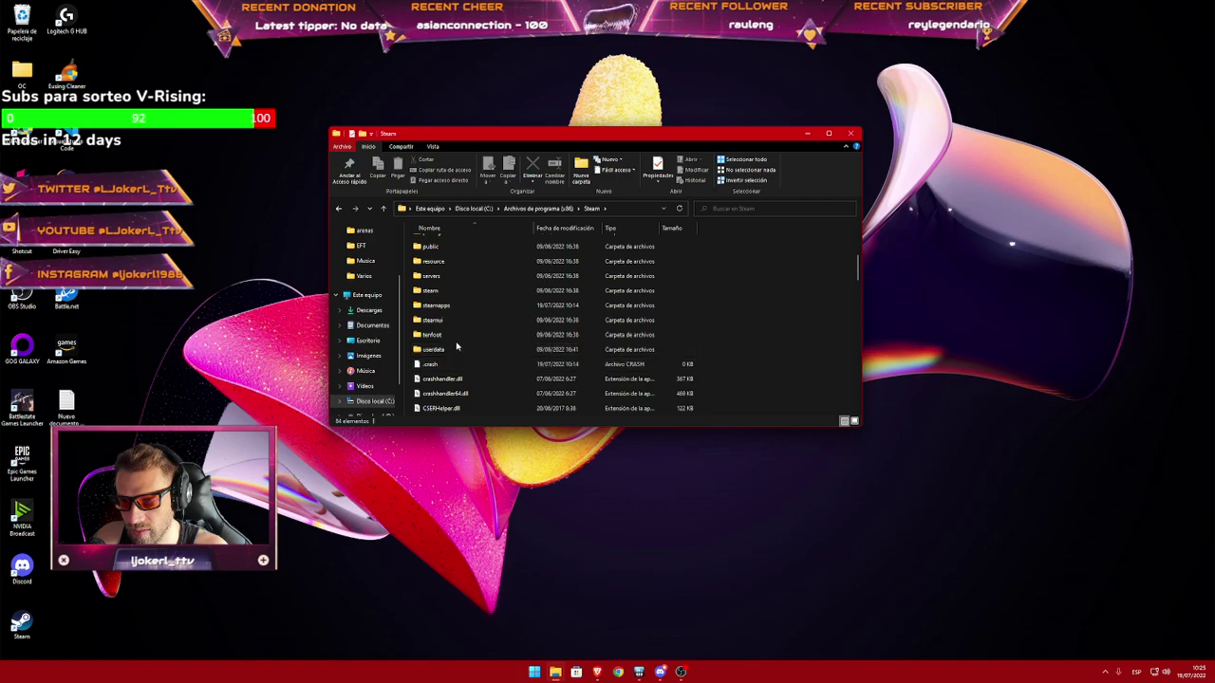
{"action": "double_click", "coordinate": [435, 243]}
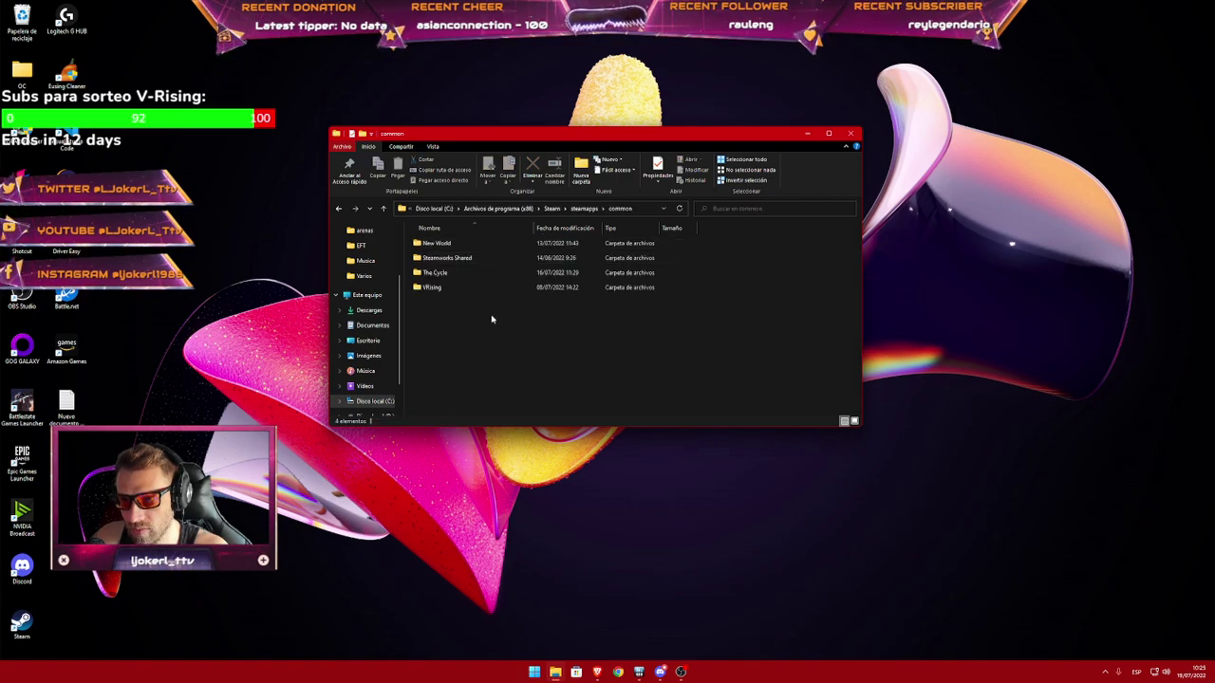
{"action": "double_click", "coordinate": [434, 243]}
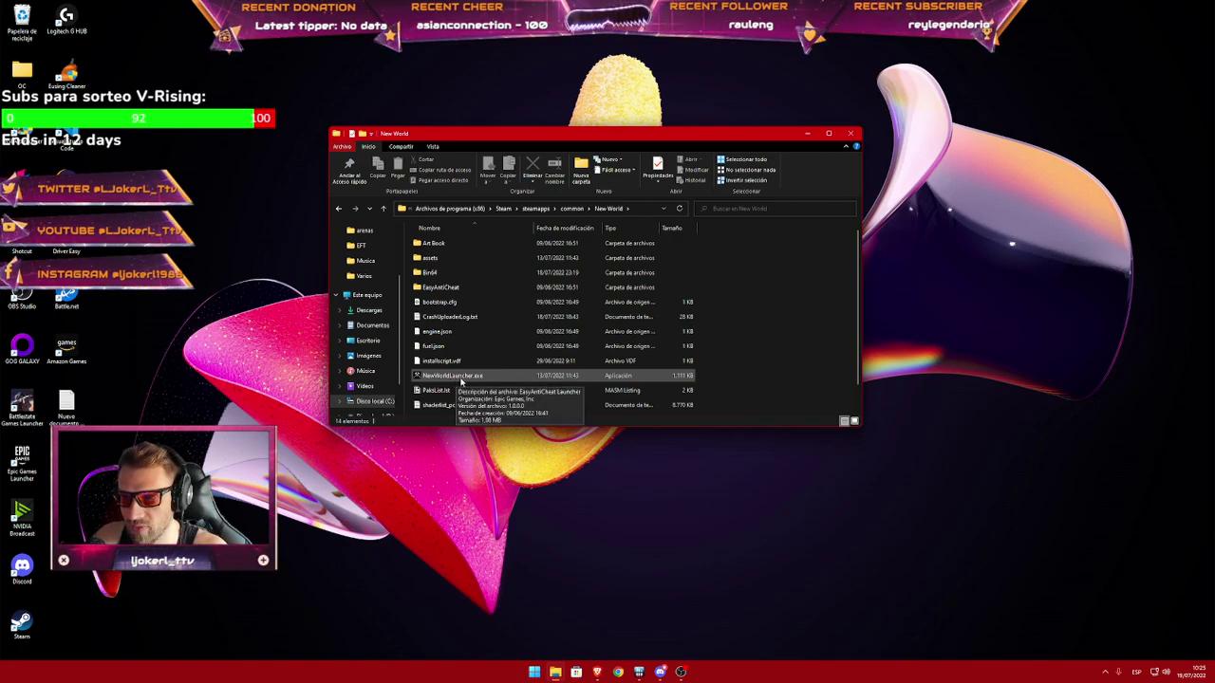
{"action": "double_click", "coordinate": [429, 272]}
Check the compatibility and high-DPI (PPP) settings of NewWorld.exe in its properties, accepting both dialogs.
{"action": "right_click", "coordinate": [447, 305]}
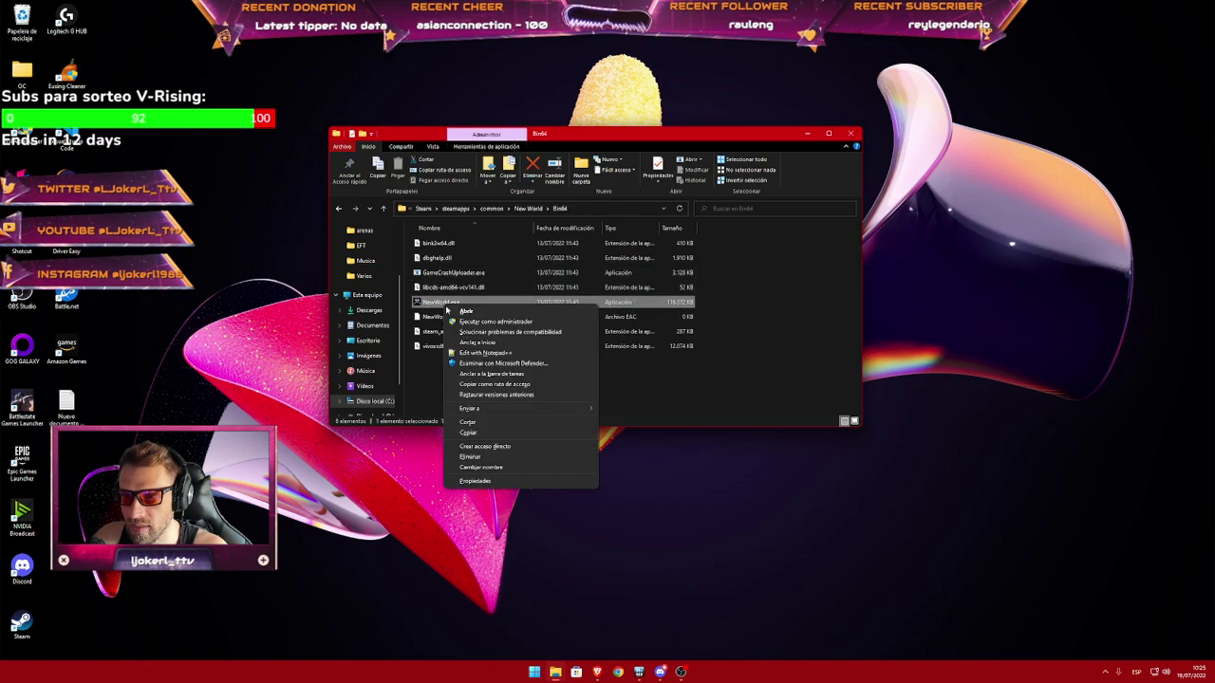
{"action": "left_click", "coordinate": [474, 482]}
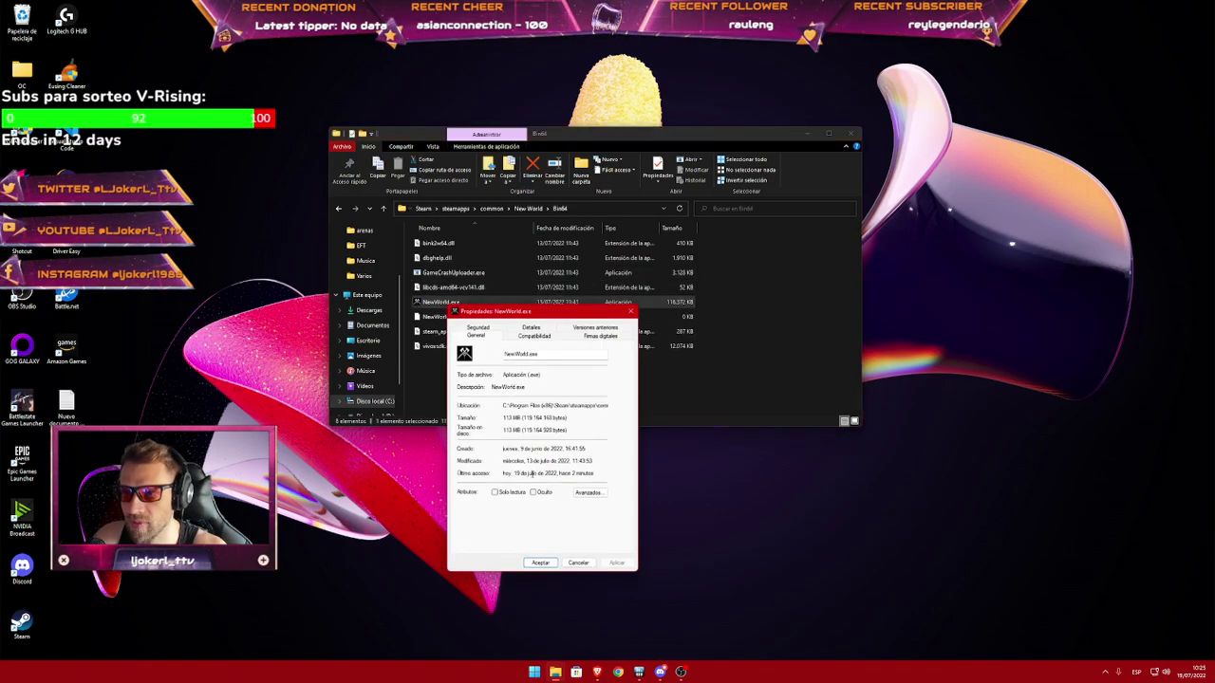
{"action": "left_click", "coordinate": [533, 339]}
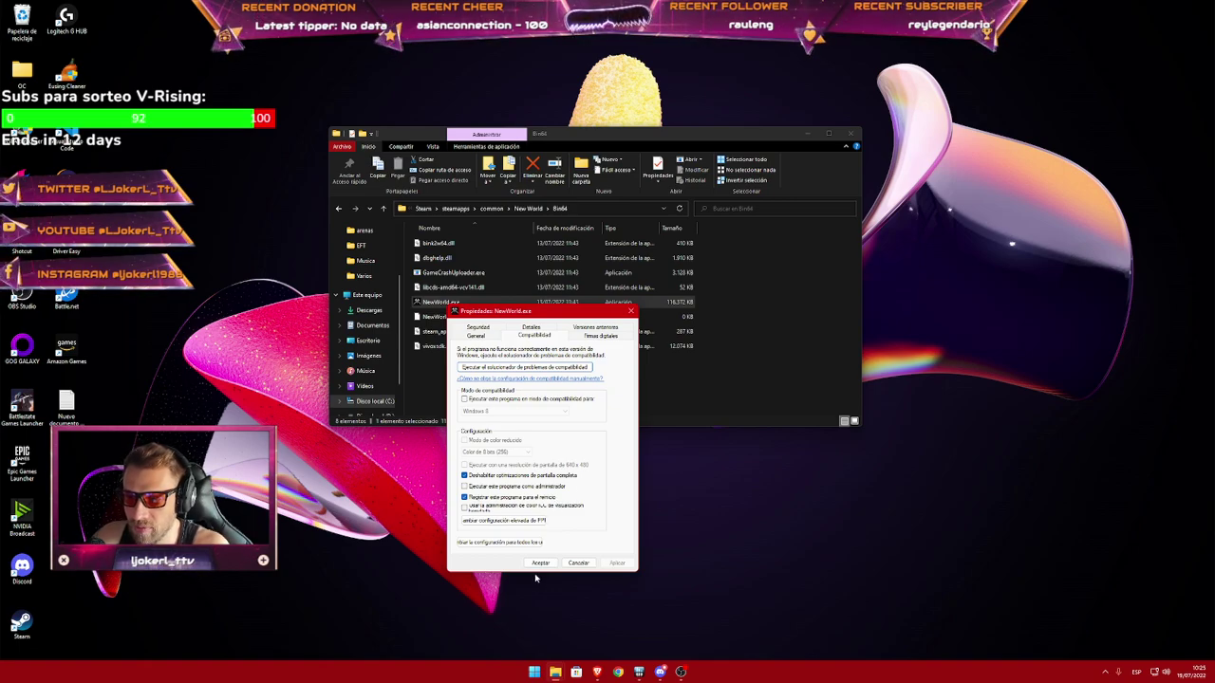
{"action": "left_click", "coordinate": [514, 520]}
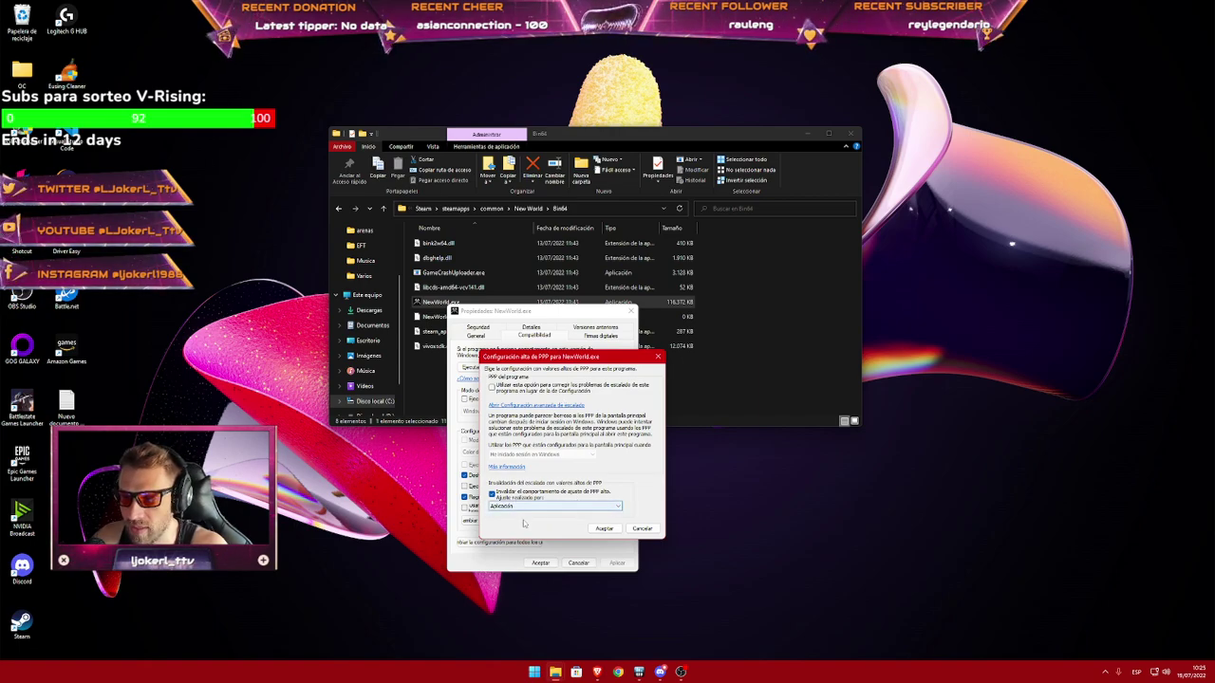
{"action": "left_click_drag", "start_coordinate": [578, 360], "coordinate": [667, 334]}
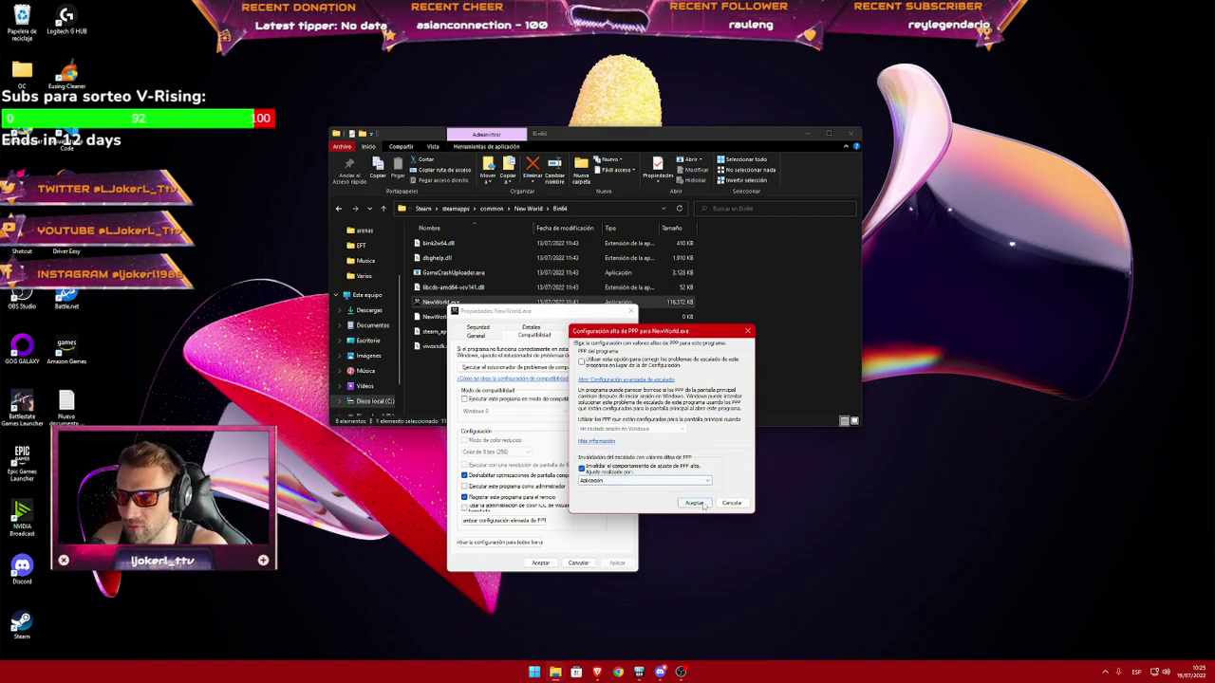
{"action": "left_click", "coordinate": [694, 502]}
{"action": "left_click", "coordinate": [540, 563]}
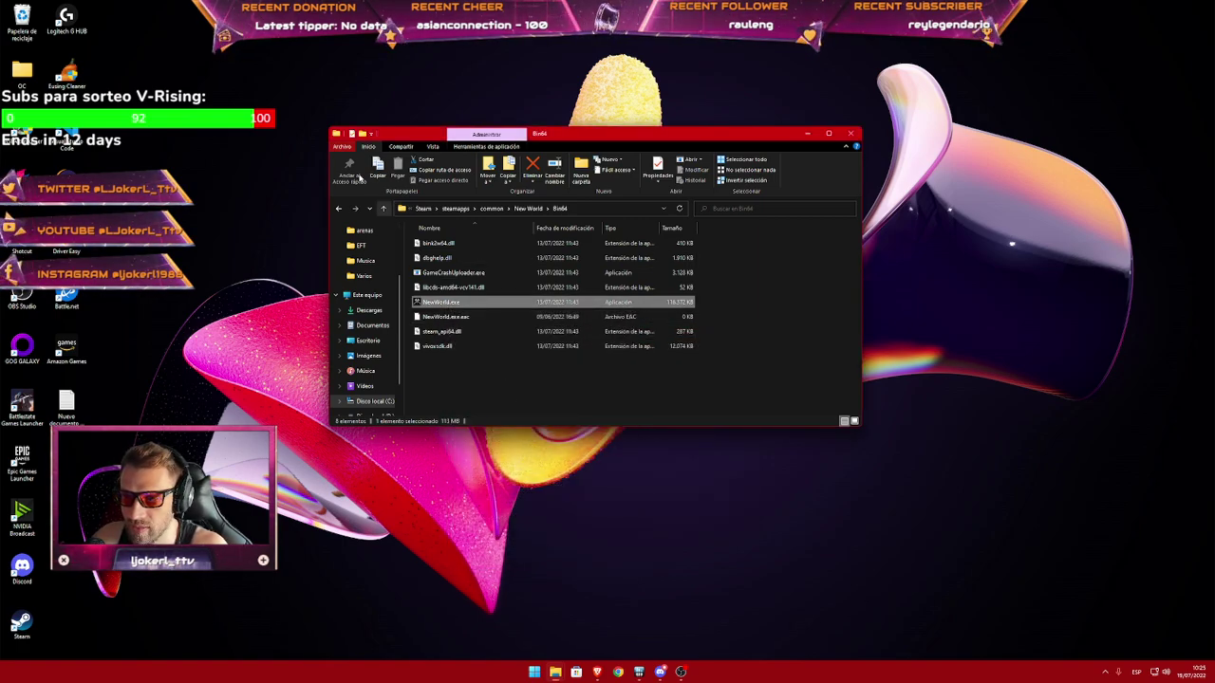
In the compatibility properties of NewWorldLauncher.exe in the New World folder, disable fullscreen optimizations and register the program for restart.
{"action": "left_click", "coordinate": [383, 207]}
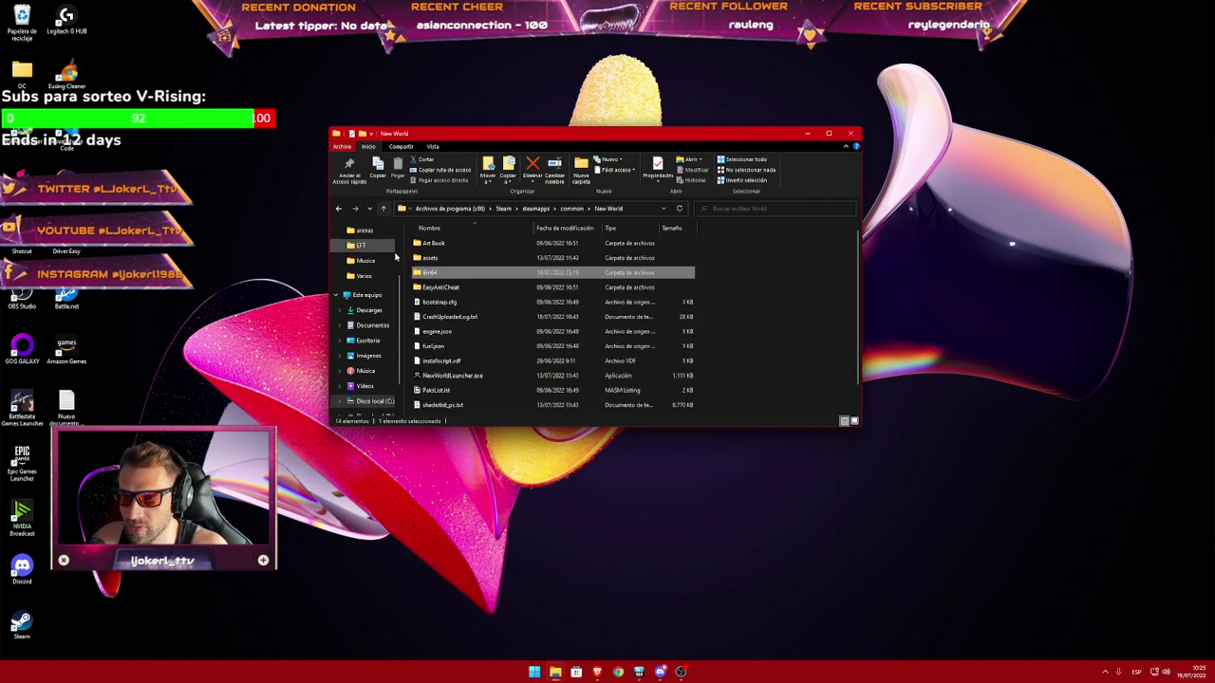
{"action": "right_click", "coordinate": [442, 375]}
{"action": "left_click", "coordinate": [476, 554]}
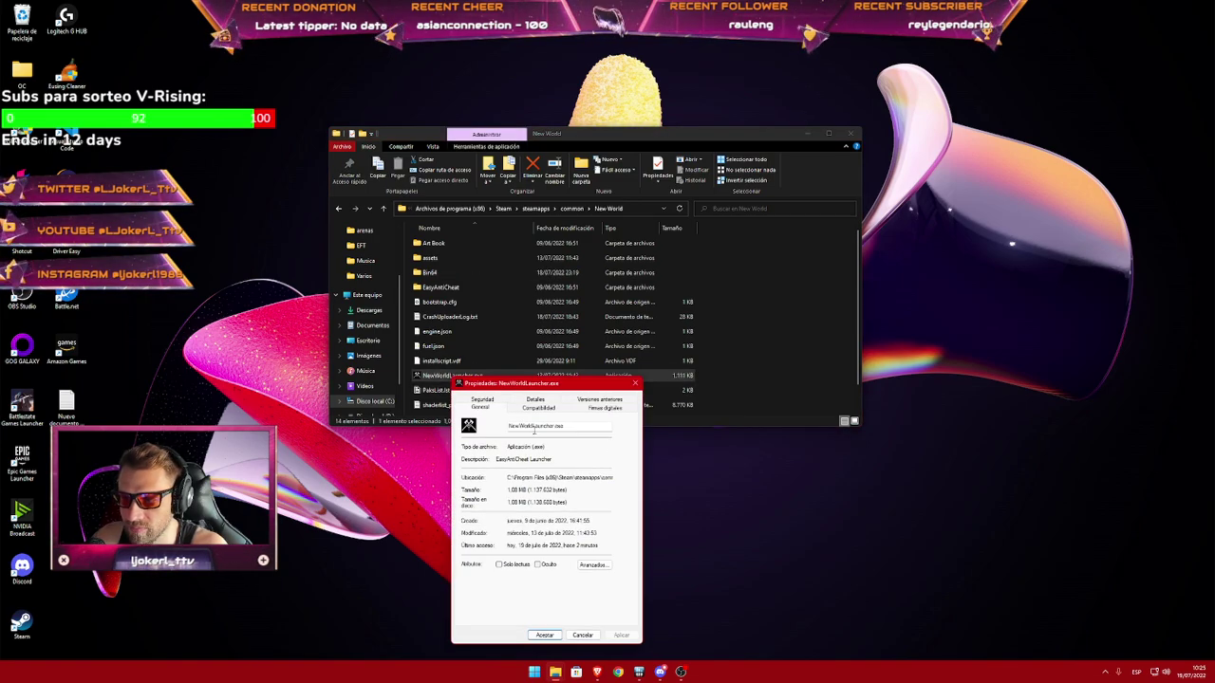
{"action": "left_click", "coordinate": [537, 410]}
{"action": "left_click_drag", "start_coordinate": [551, 385], "coordinate": [558, 231]}
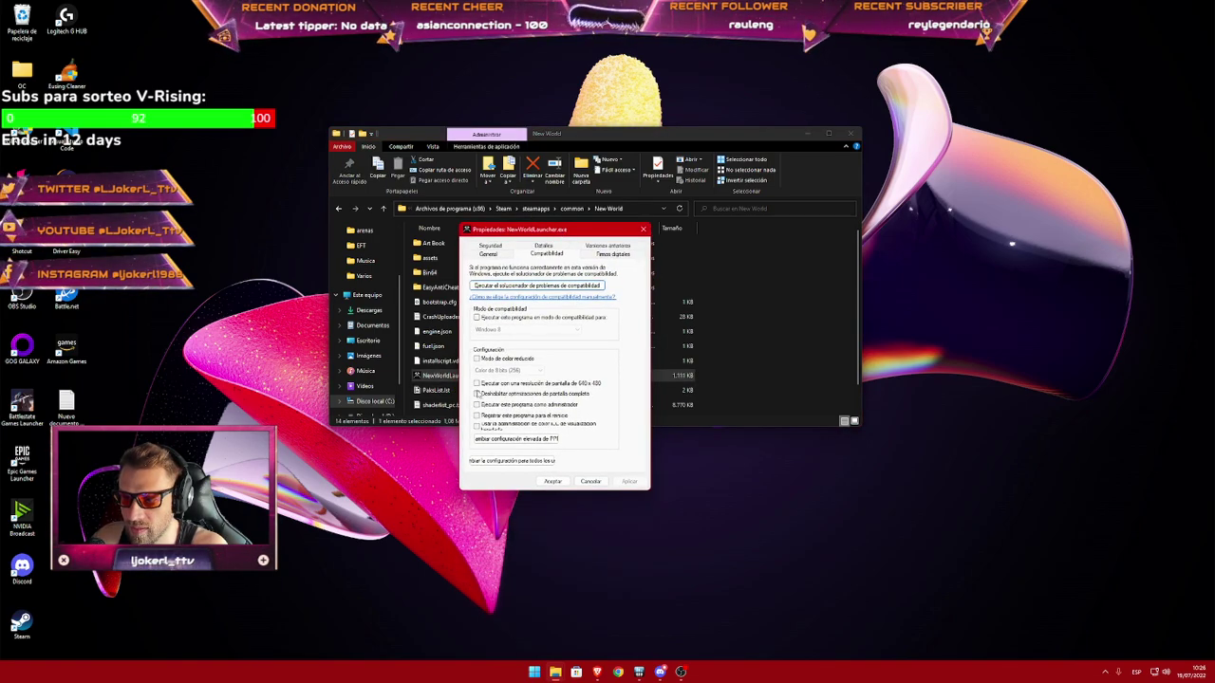
{"action": "left_click", "coordinate": [477, 393]}
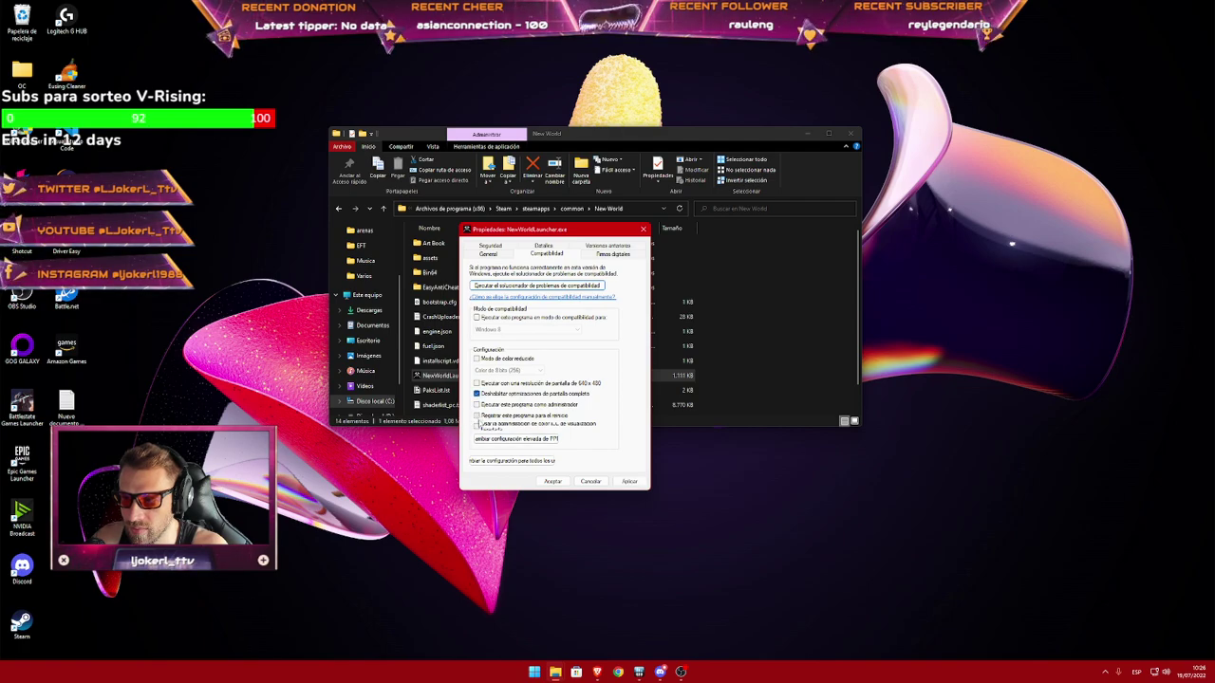
Override NewWorldLauncher.exe's high-DPI scaling with Aplicación, accept its properties and close File Explorer.
{"action": "left_click", "coordinate": [512, 443]}
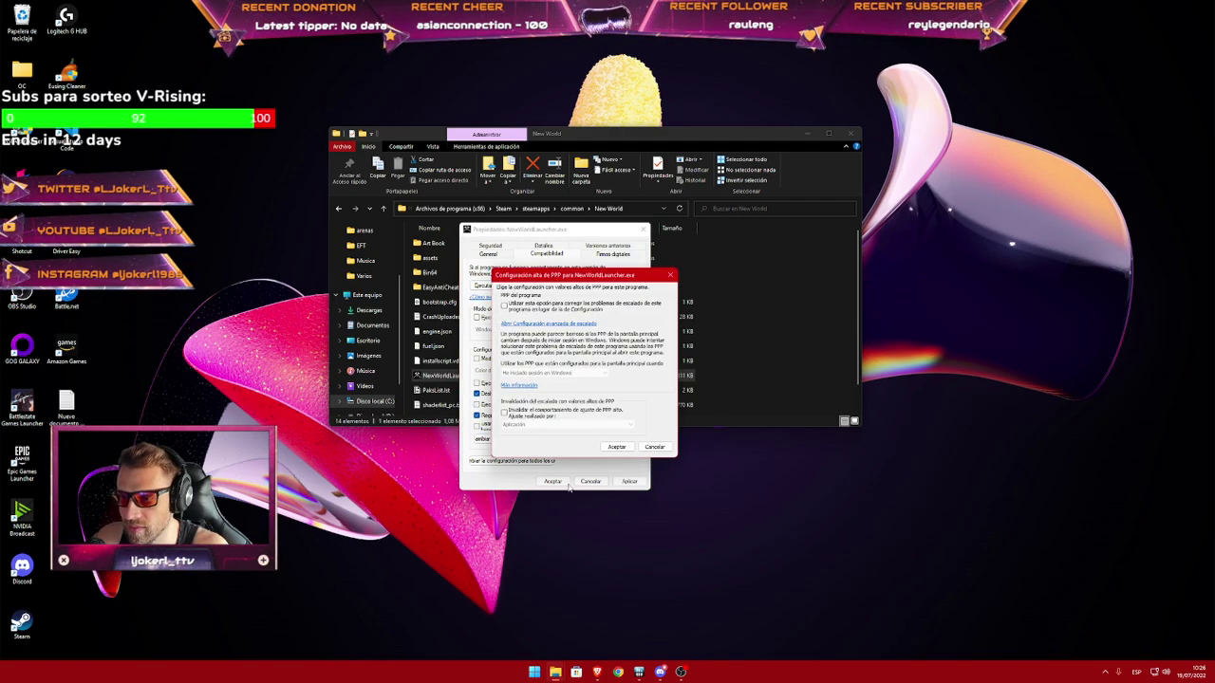
{"action": "left_click", "coordinate": [504, 411]}
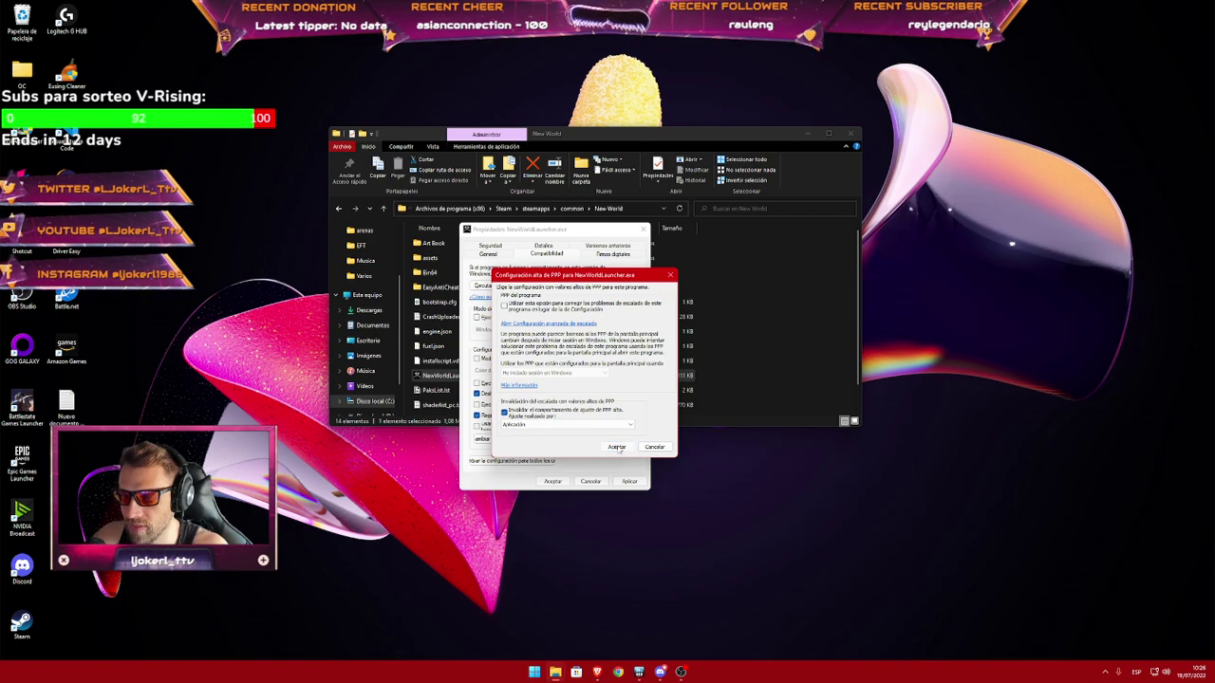
{"action": "left_click", "coordinate": [616, 447]}
{"action": "left_click", "coordinate": [554, 481]}
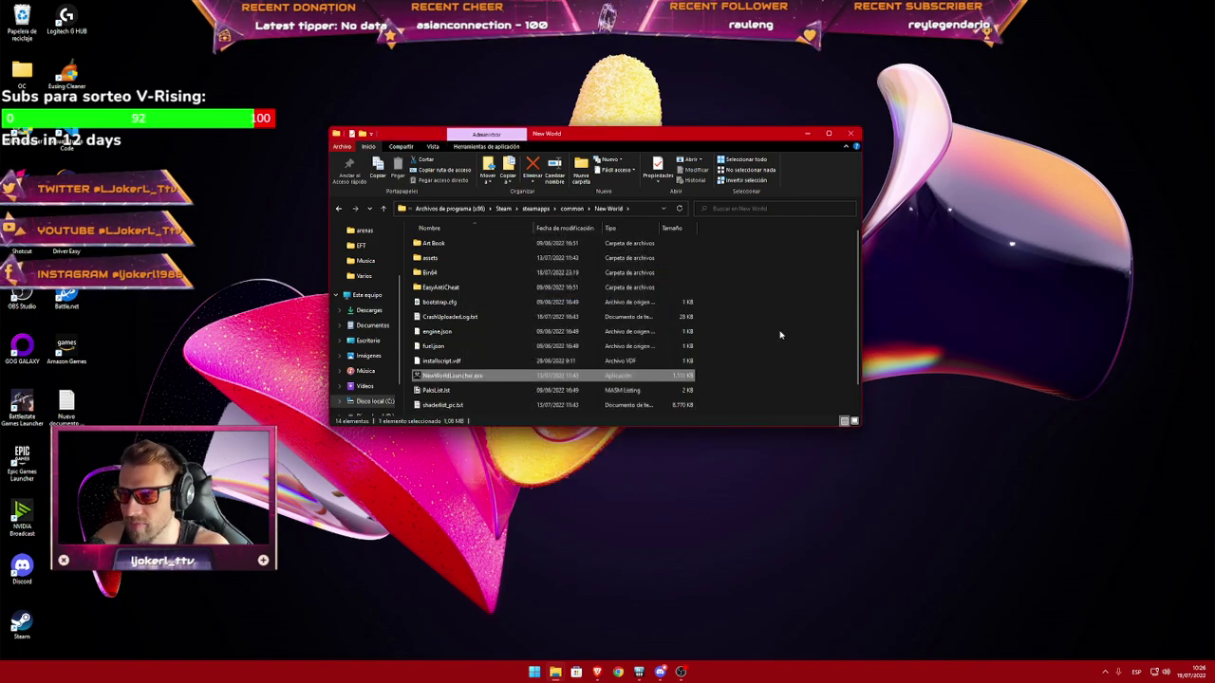
{"action": "left_click", "coordinate": [851, 135]}
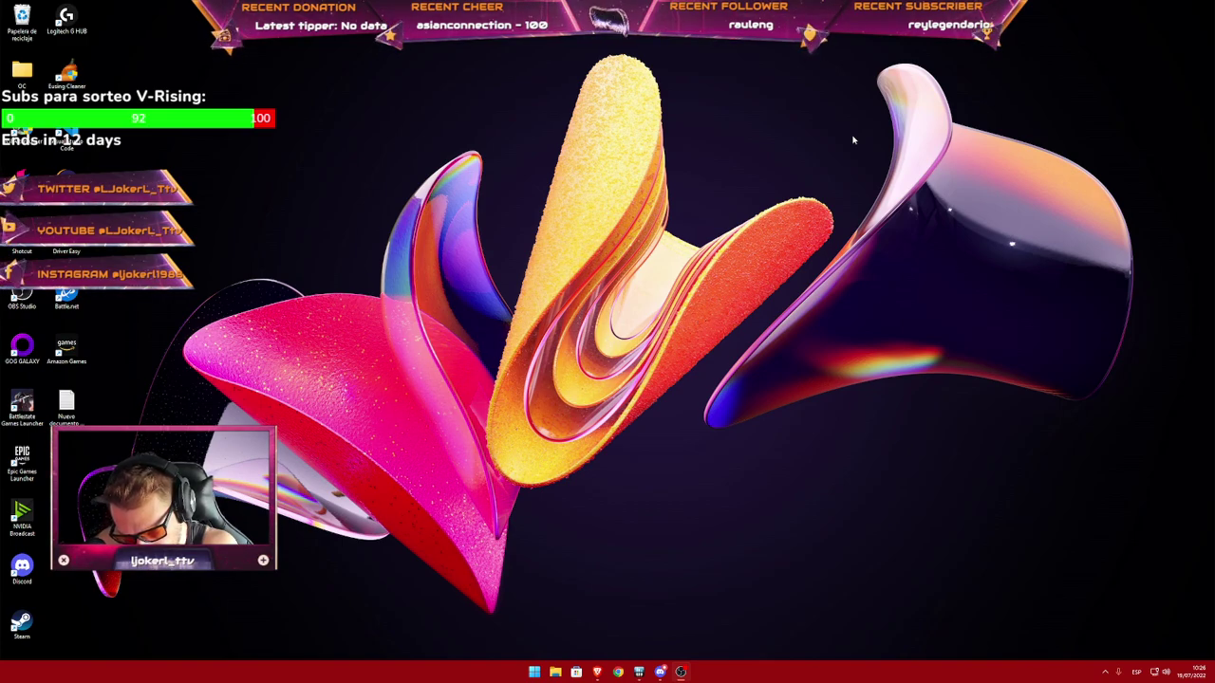
Switch to Steam, view the launch parameters in New World's general properties, and close the Steam window.
{"action": "left_click", "coordinate": [1104, 672]}
{"action": "left_click", "coordinate": [1108, 611]}
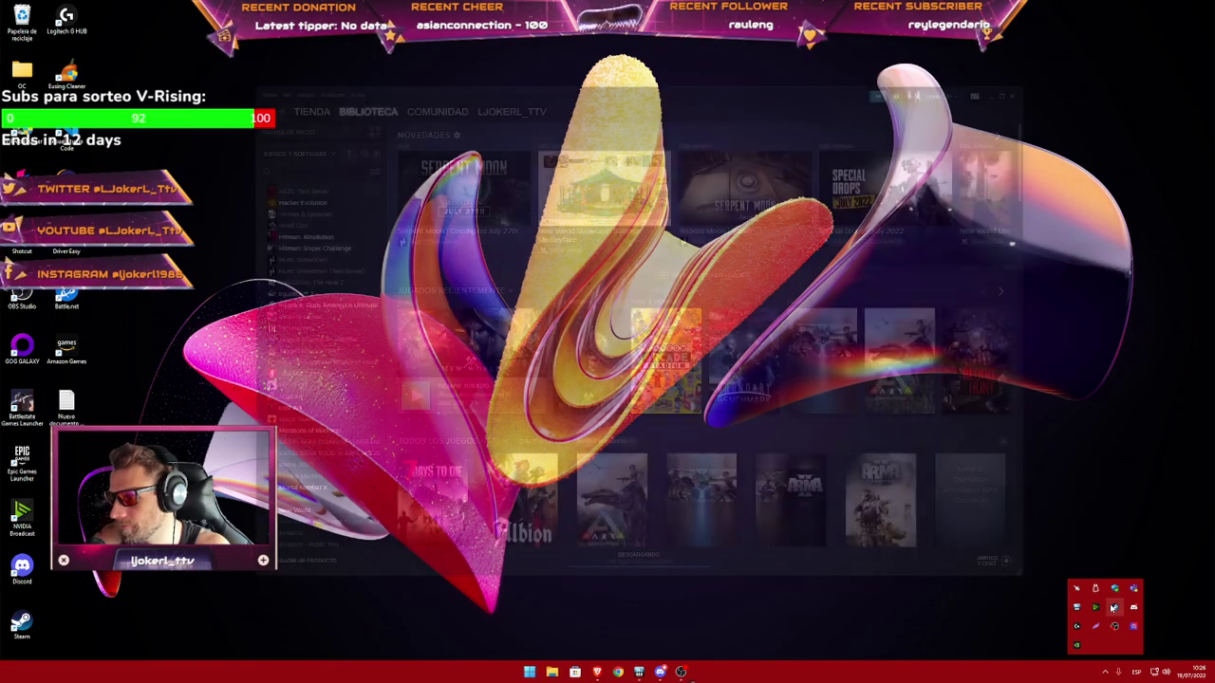
{"action": "right_click", "coordinate": [303, 513]}
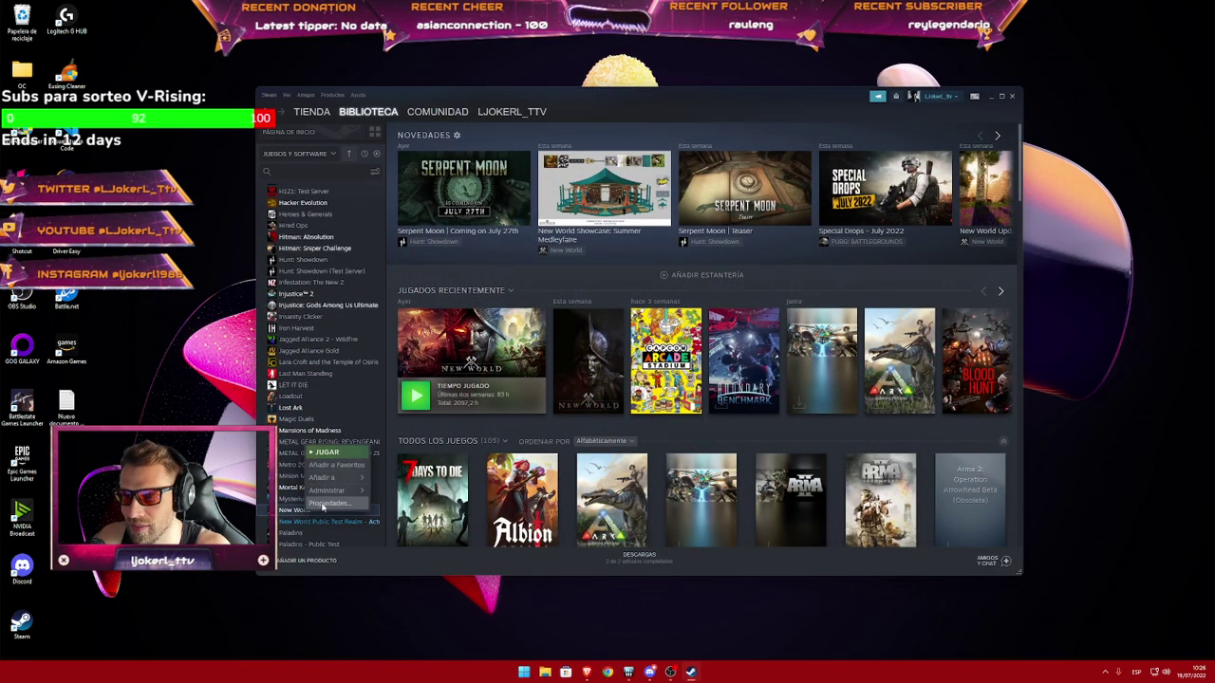
{"action": "left_click", "coordinate": [326, 504]}
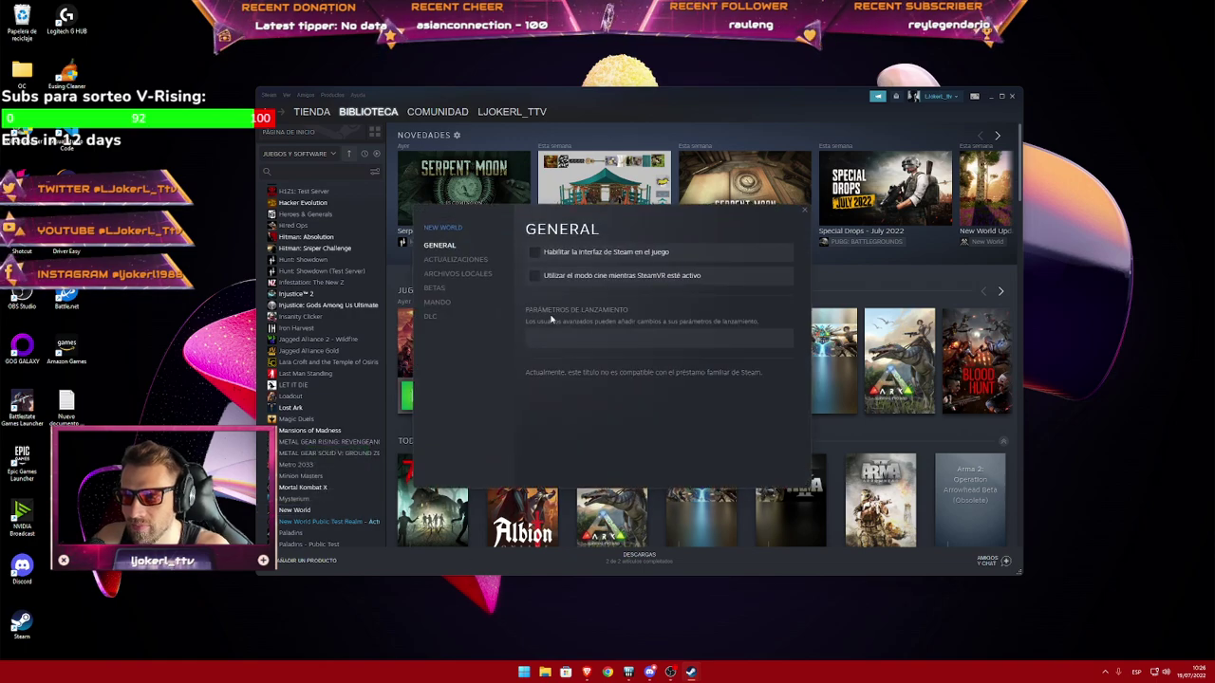
{"action": "right_click", "coordinate": [296, 513]}
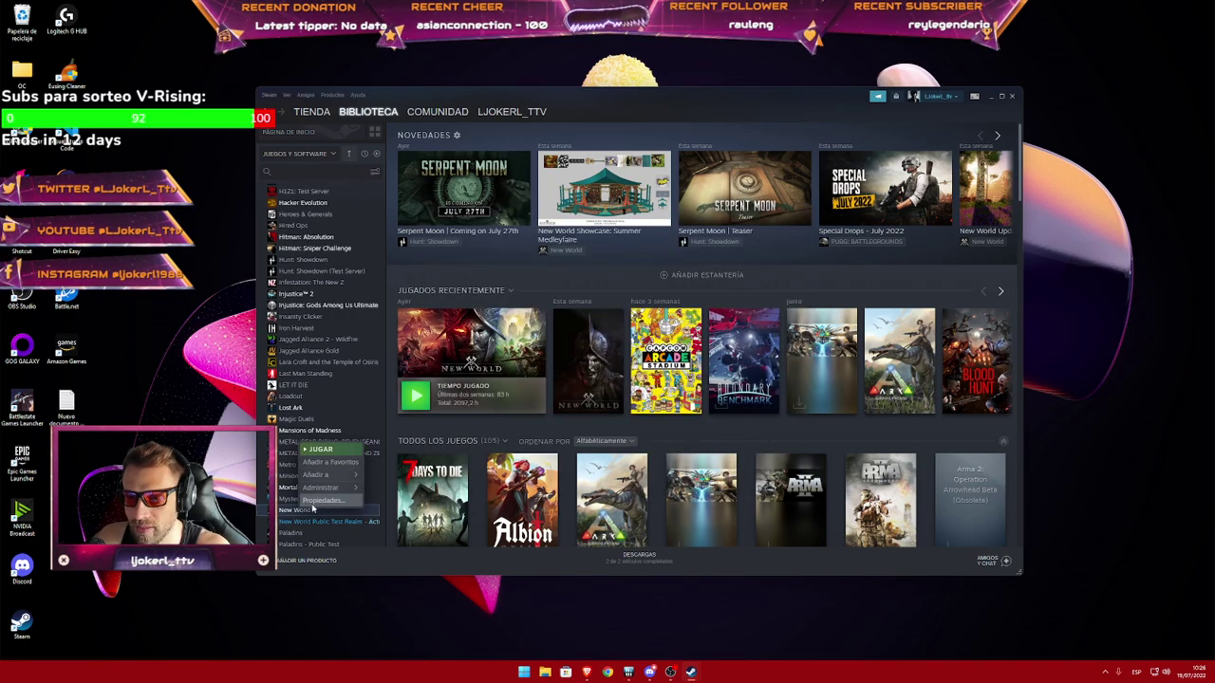
{"action": "left_click", "coordinate": [313, 508]}
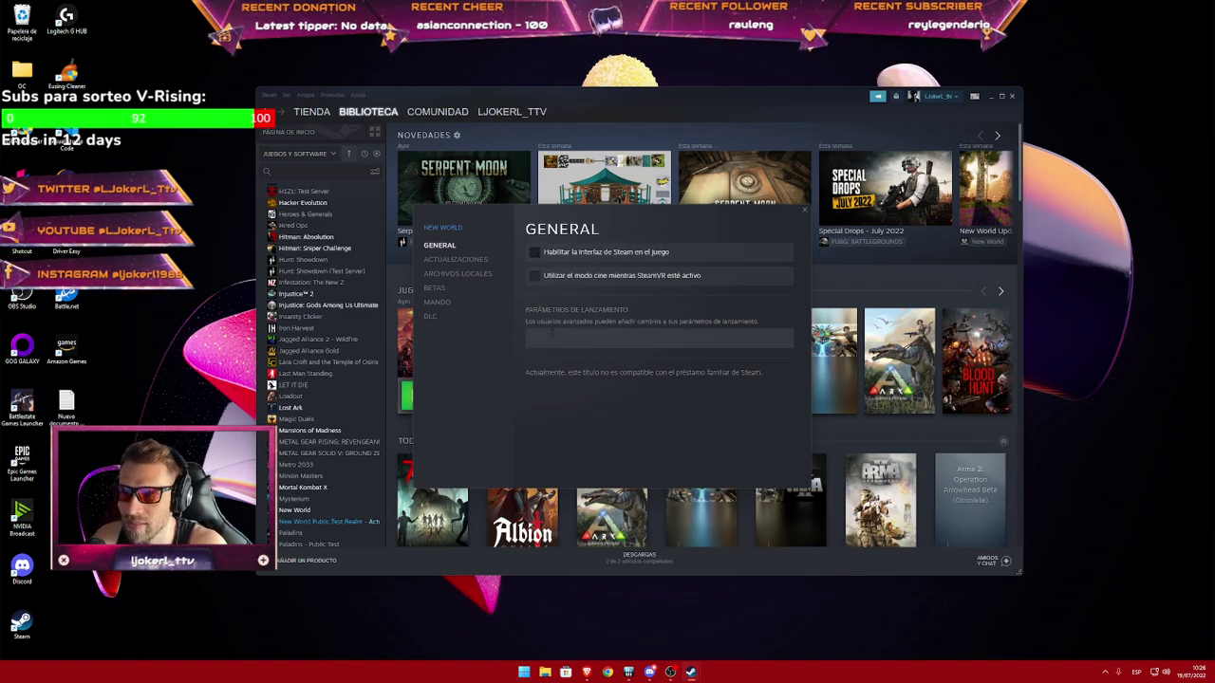
{"action": "left_click", "coordinate": [805, 210]}
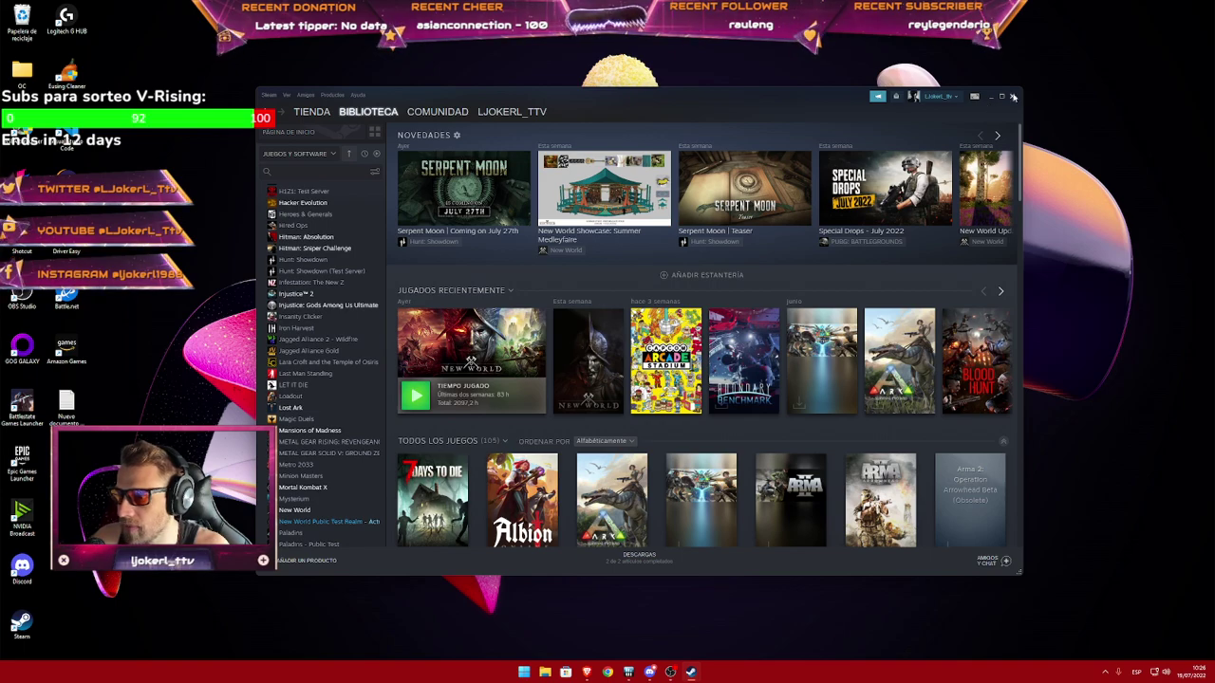
{"action": "left_click", "coordinate": [1013, 97]}
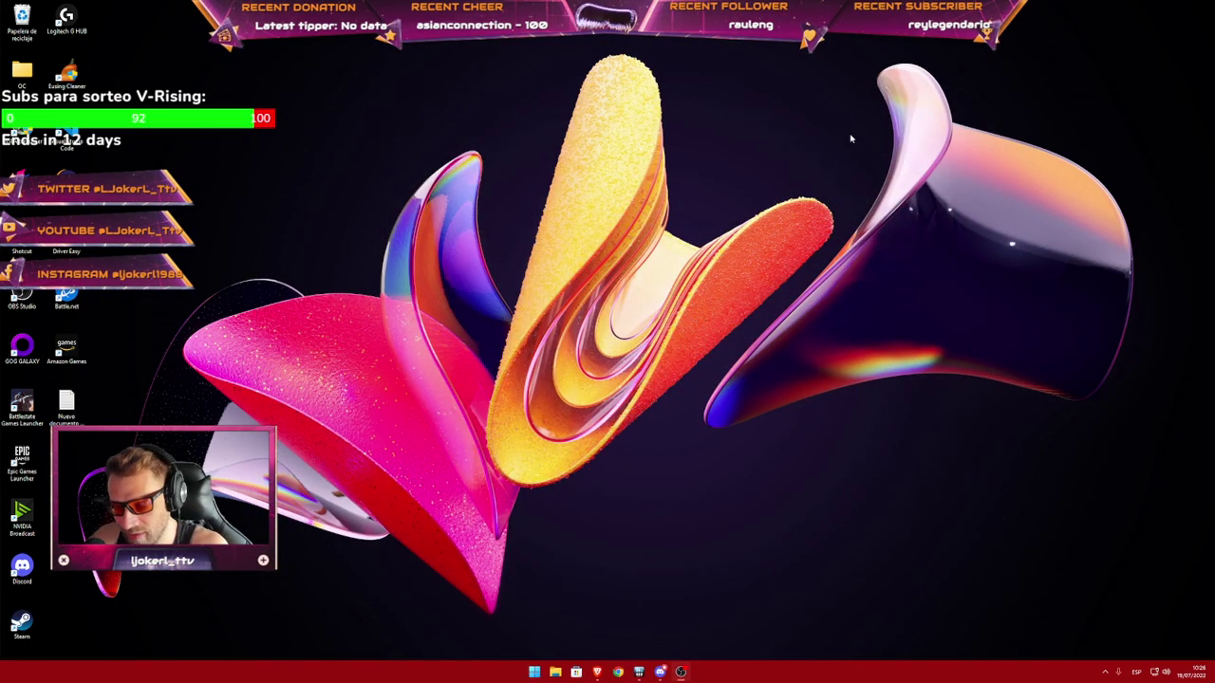
Open the NVIDIA Control Panel from the desktop and go to Controlar la configuración 3D.
{"action": "right_click", "coordinate": [573, 317]}
{"action": "left_click", "coordinate": [616, 342]}
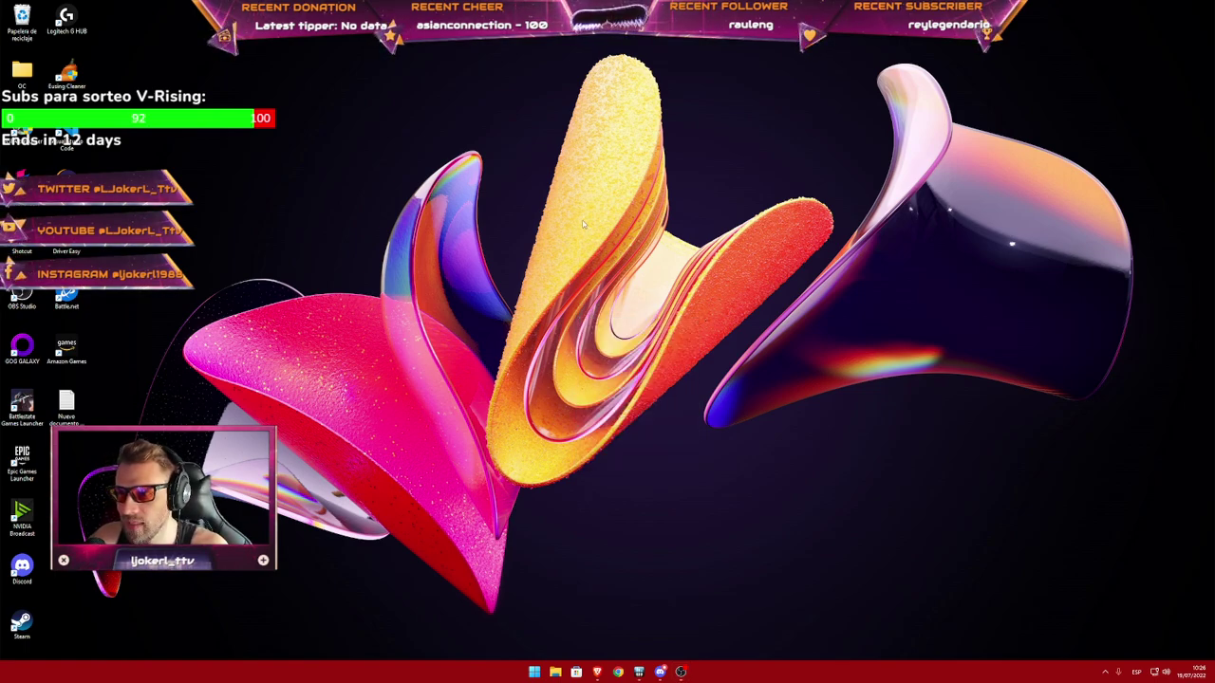
{"action": "right_click", "coordinate": [582, 221]}
{"action": "left_click", "coordinate": [632, 317]}
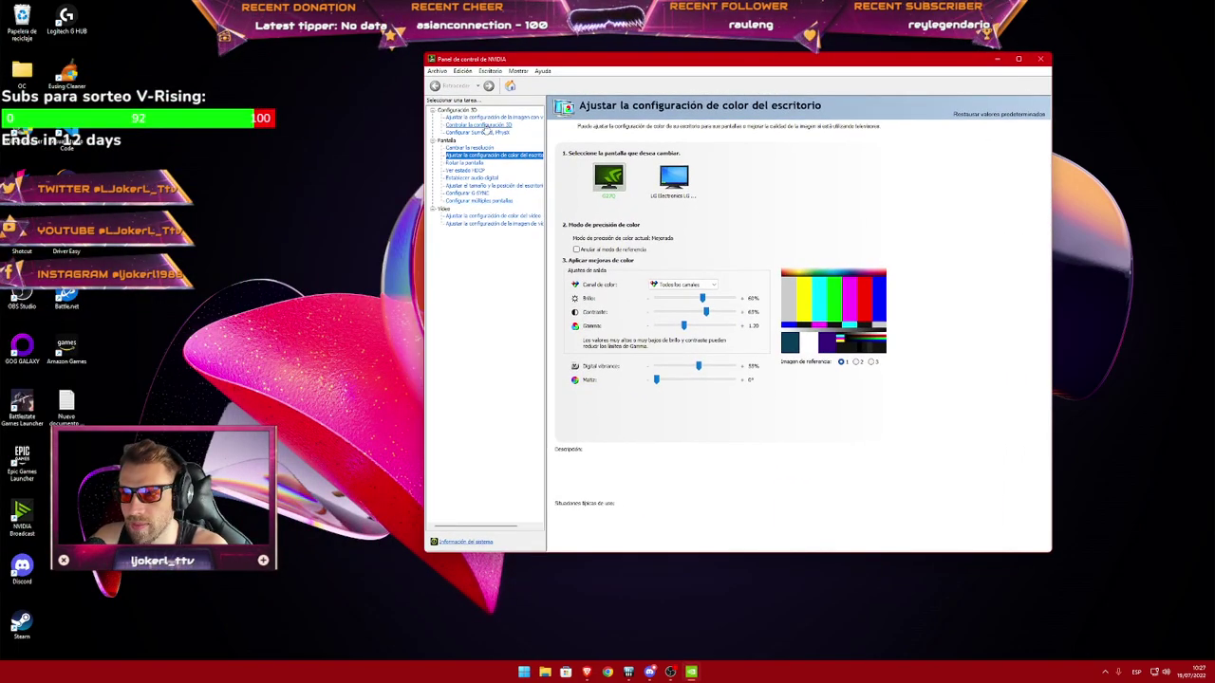
{"action": "left_click", "coordinate": [479, 125]}
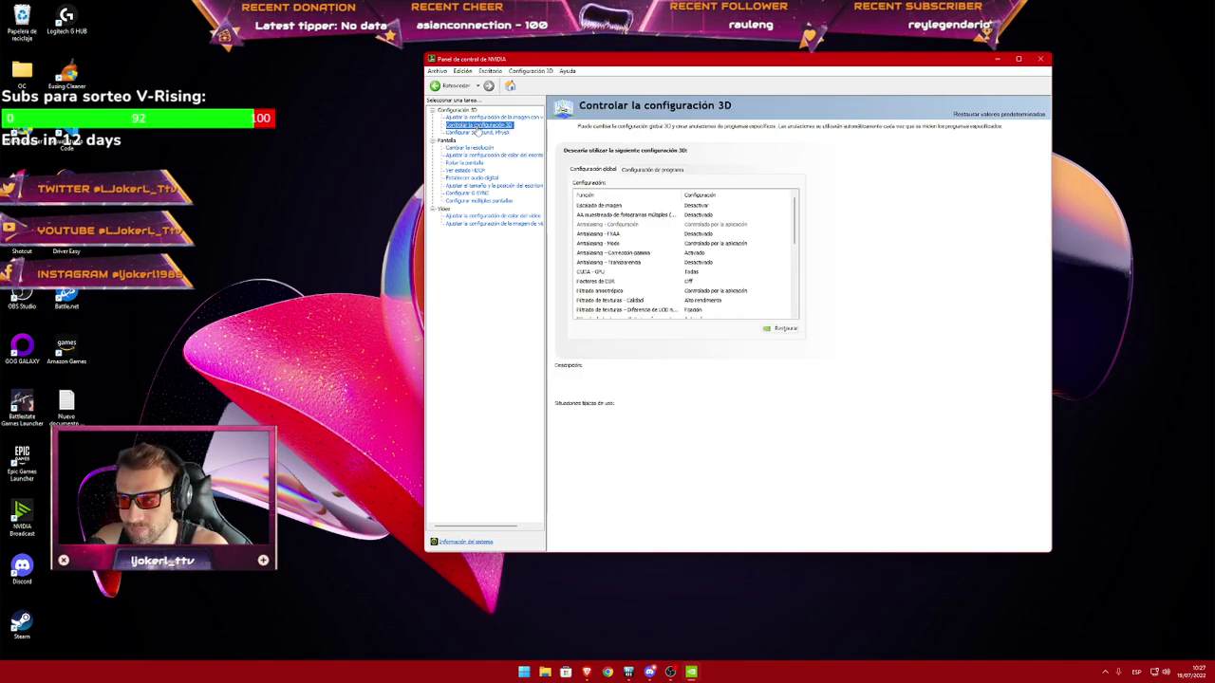
Show the program-specific 3D settings for Escape From Tarkov.
{"action": "left_click", "coordinate": [650, 171]}
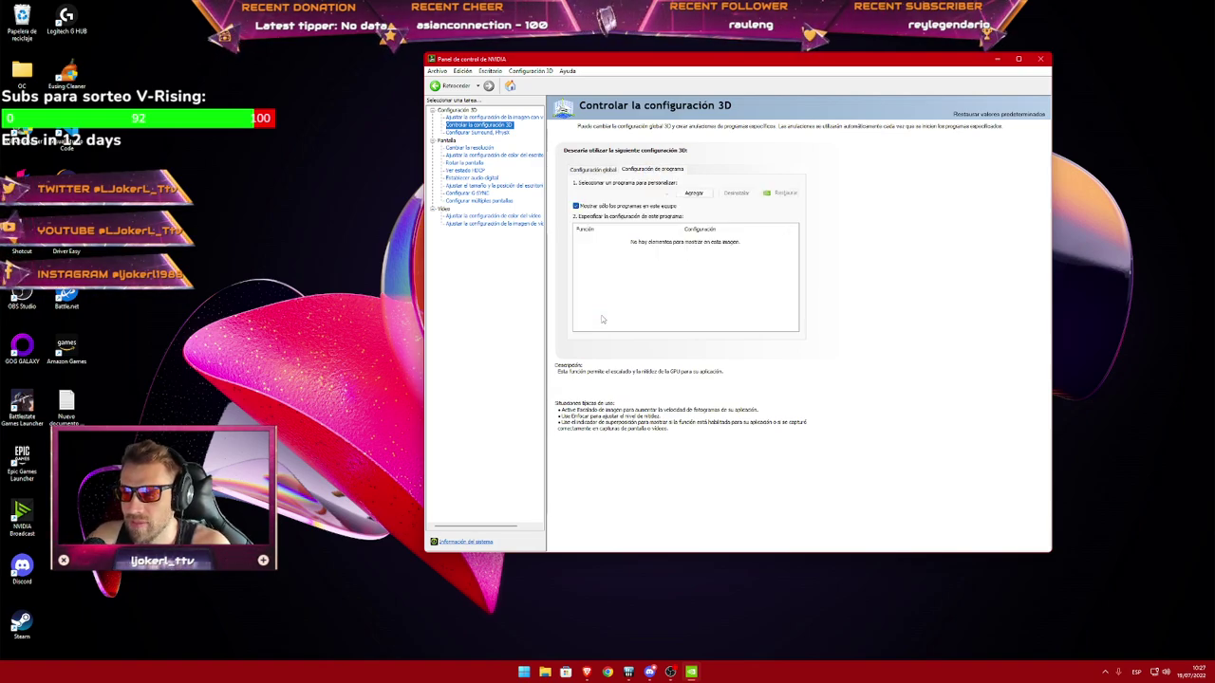
{"action": "left_click", "coordinate": [655, 195]}
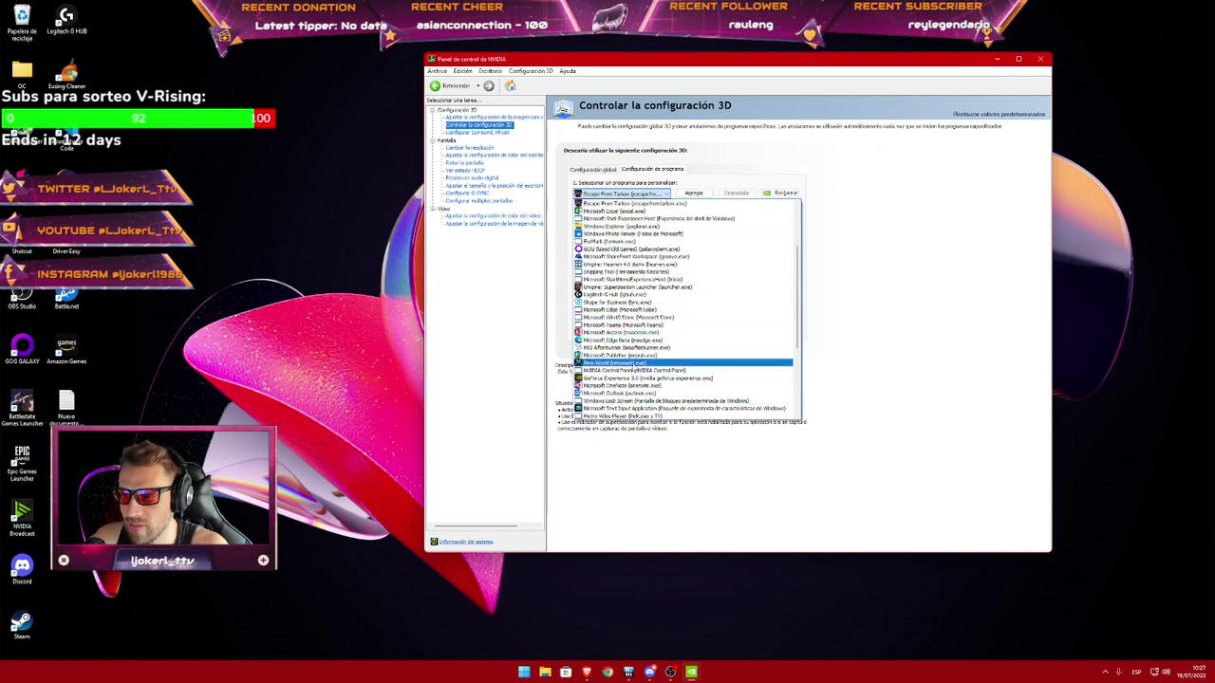
{"action": "left_click", "coordinate": [626, 204]}
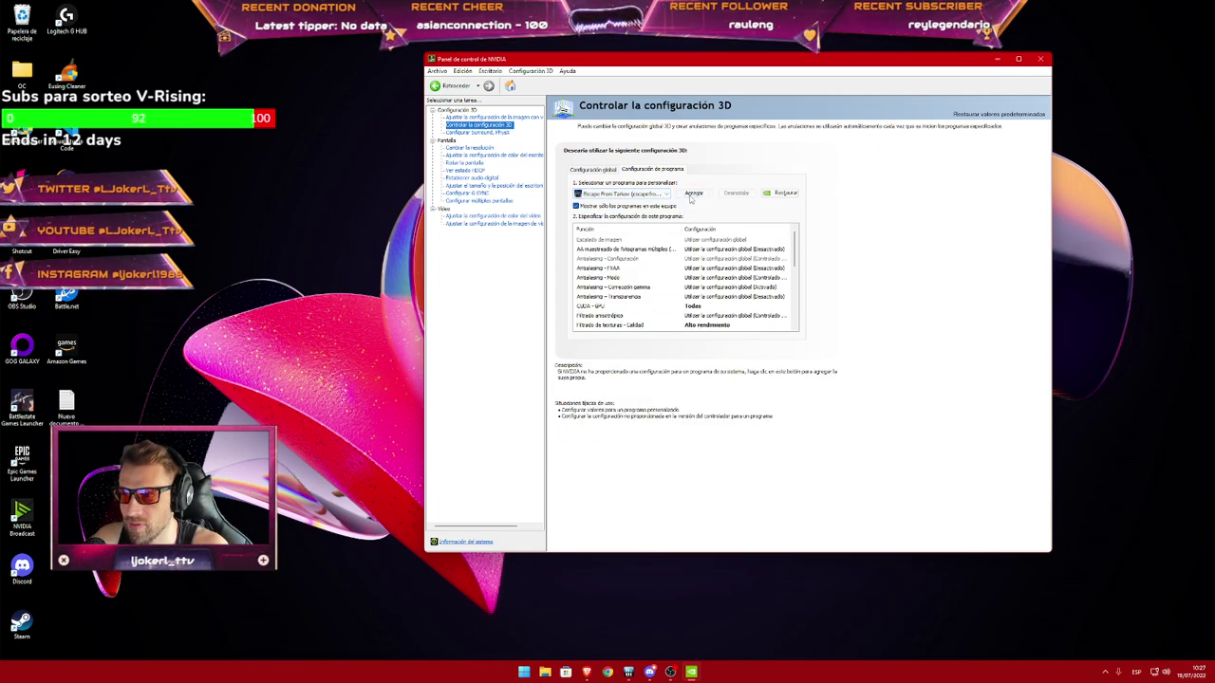
Start adding a custom program and browse to the Steam folder inside Archivos de programa (x86) on drive C.
{"action": "left_click", "coordinate": [692, 194]}
{"action": "scroll", "coordinate": [750, 284], "scroll_direction": "down", "scroll_amount": 3}
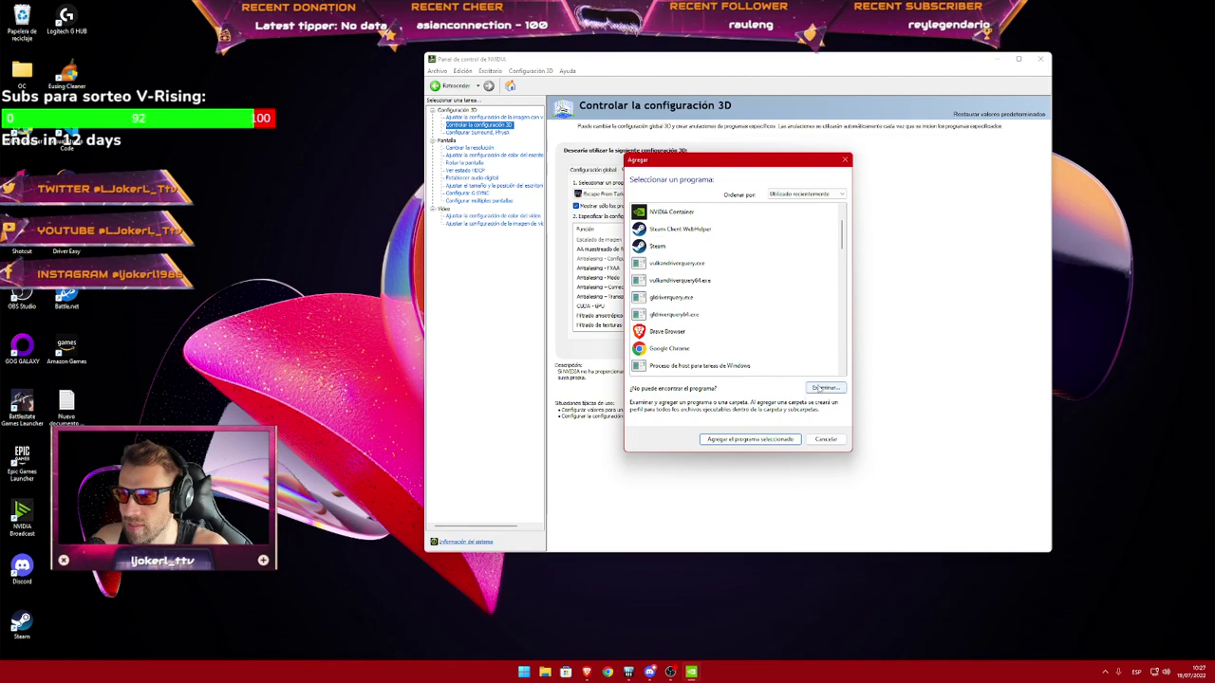
{"action": "left_click", "coordinate": [824, 387]}
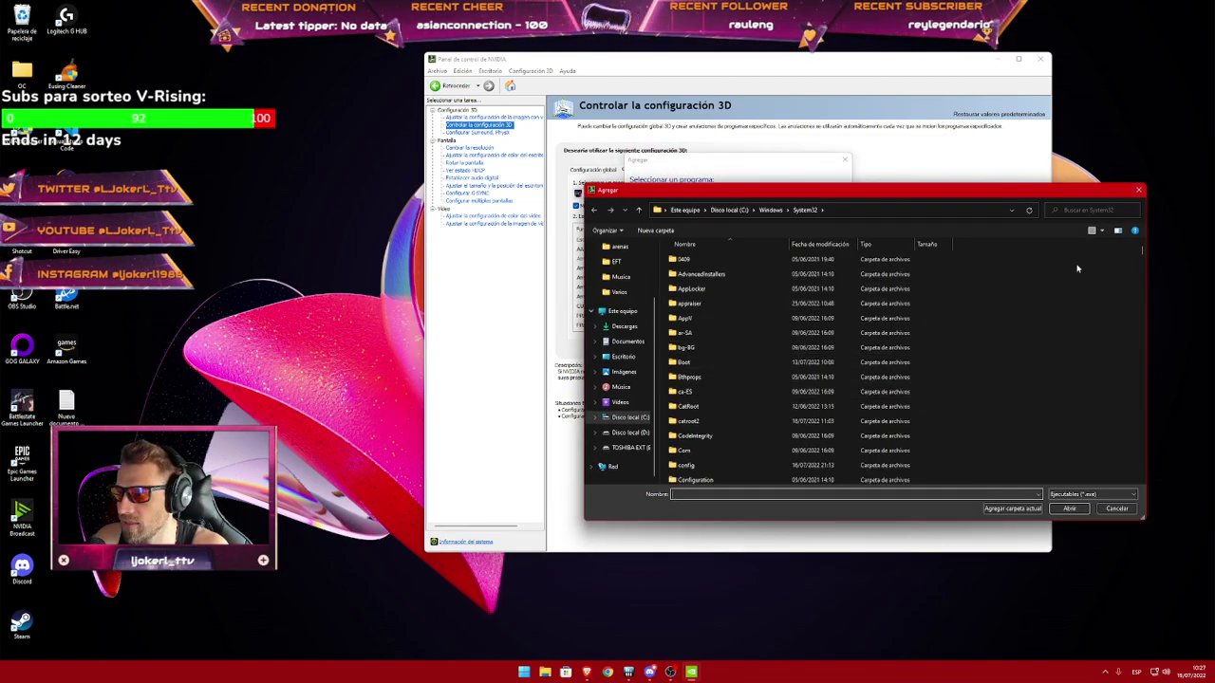
{"action": "left_click", "coordinate": [628, 418]}
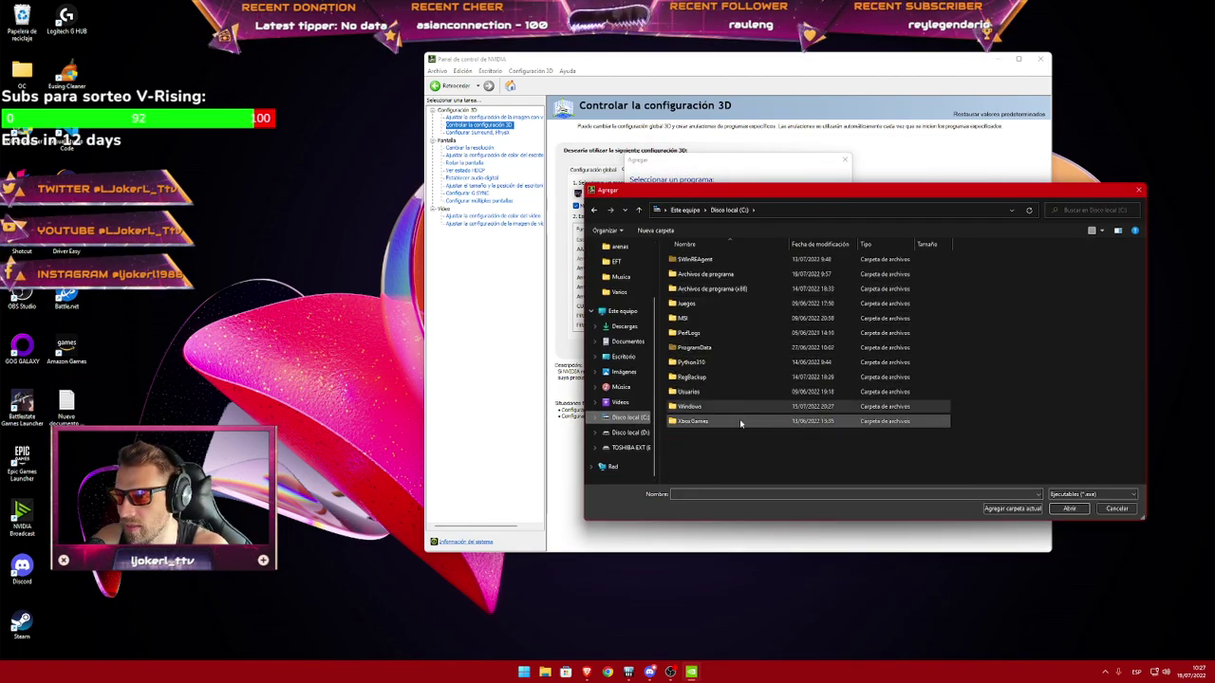
{"action": "left_click", "coordinate": [697, 304]}
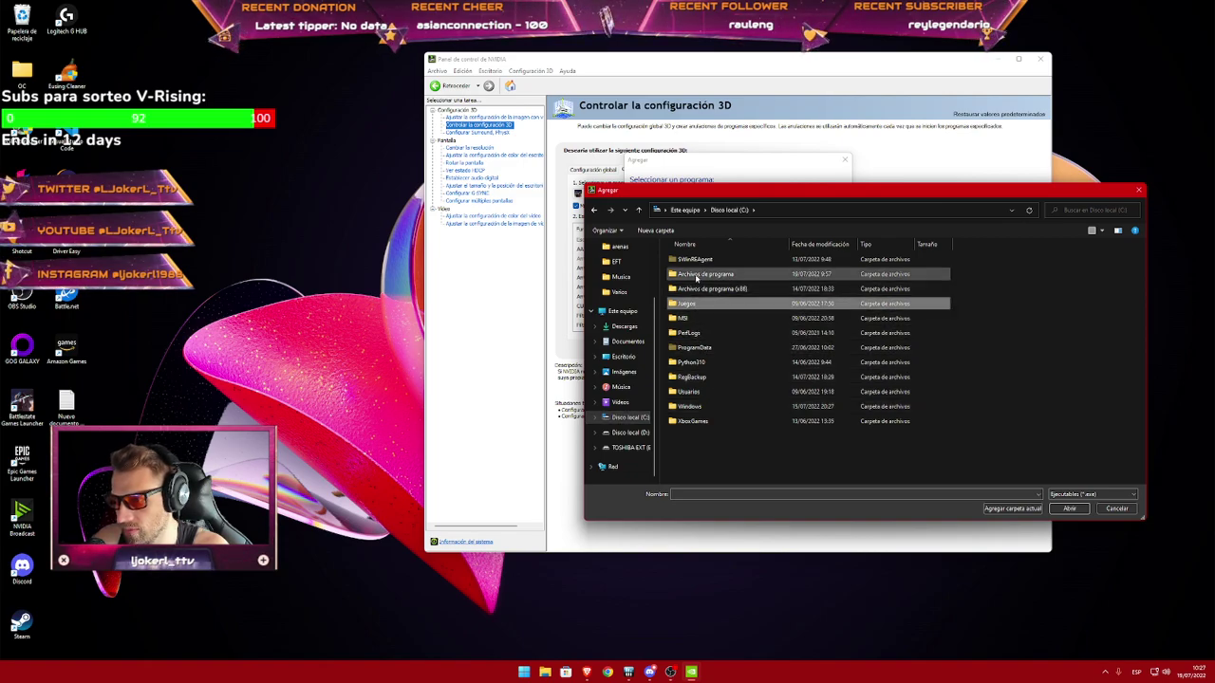
{"action": "left_click", "coordinate": [699, 274]}
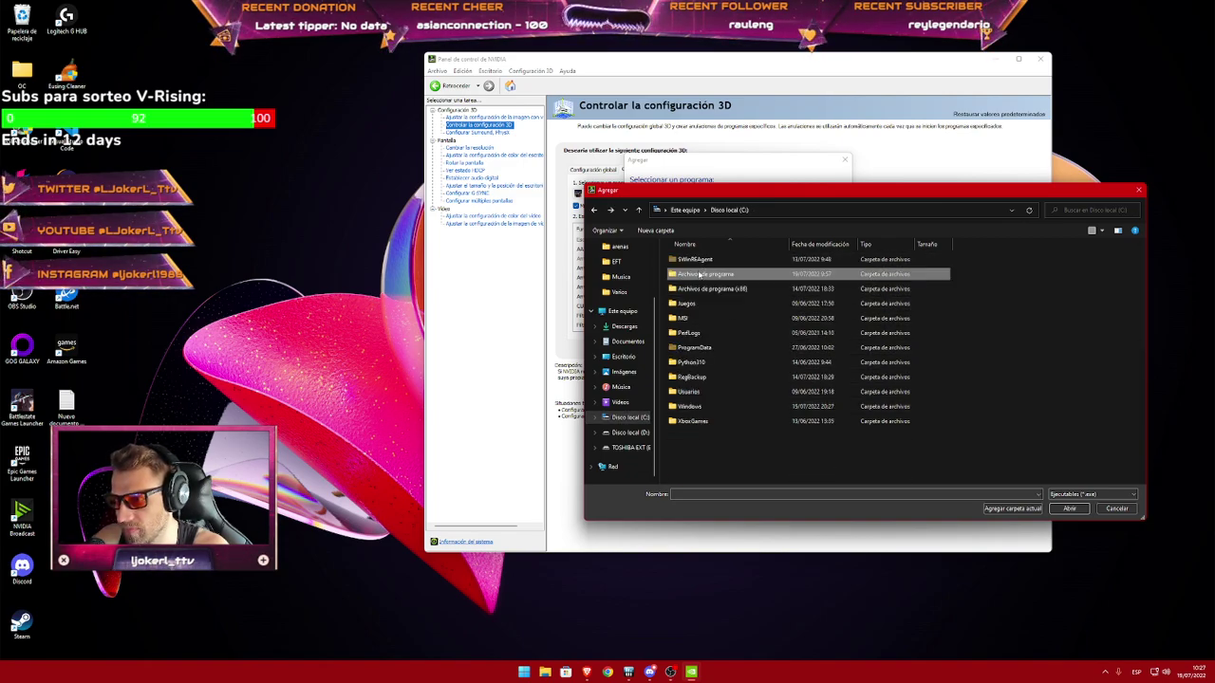
{"action": "double_click", "coordinate": [707, 288]}
{"action": "scroll", "coordinate": [787, 352], "scroll_direction": "down", "scroll_amount": 5}
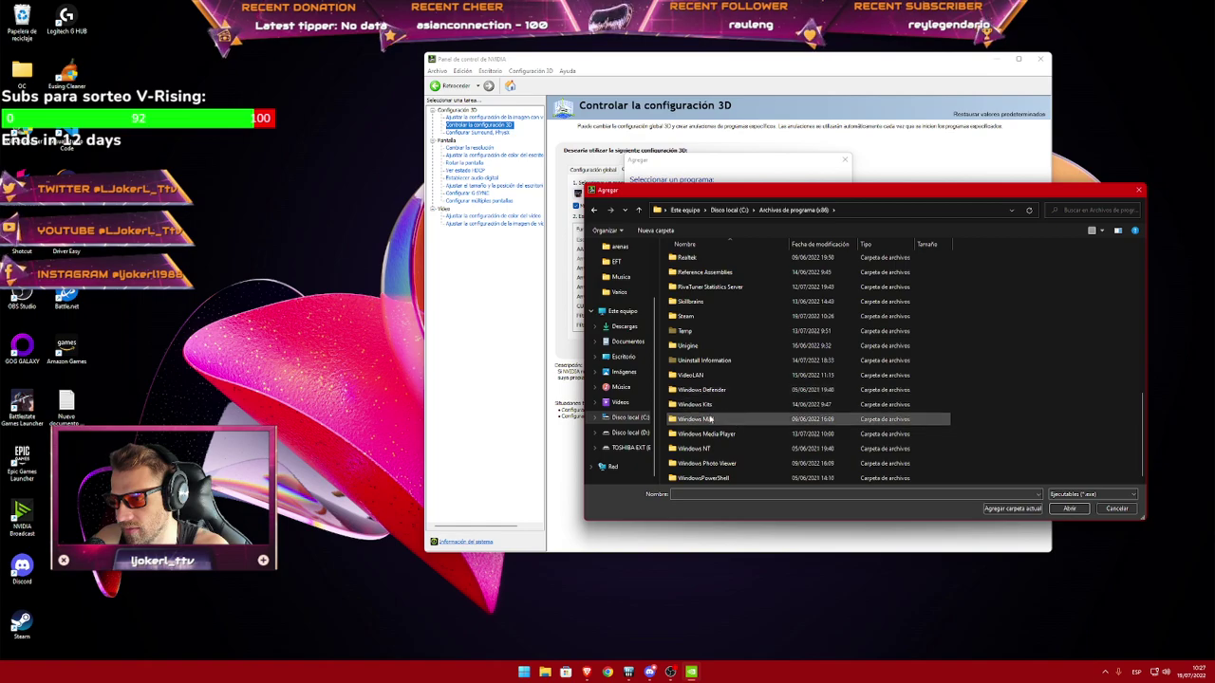
{"action": "double_click", "coordinate": [687, 316]}
{"action": "scroll", "coordinate": [748, 379], "scroll_direction": "down", "scroll_amount": 5}
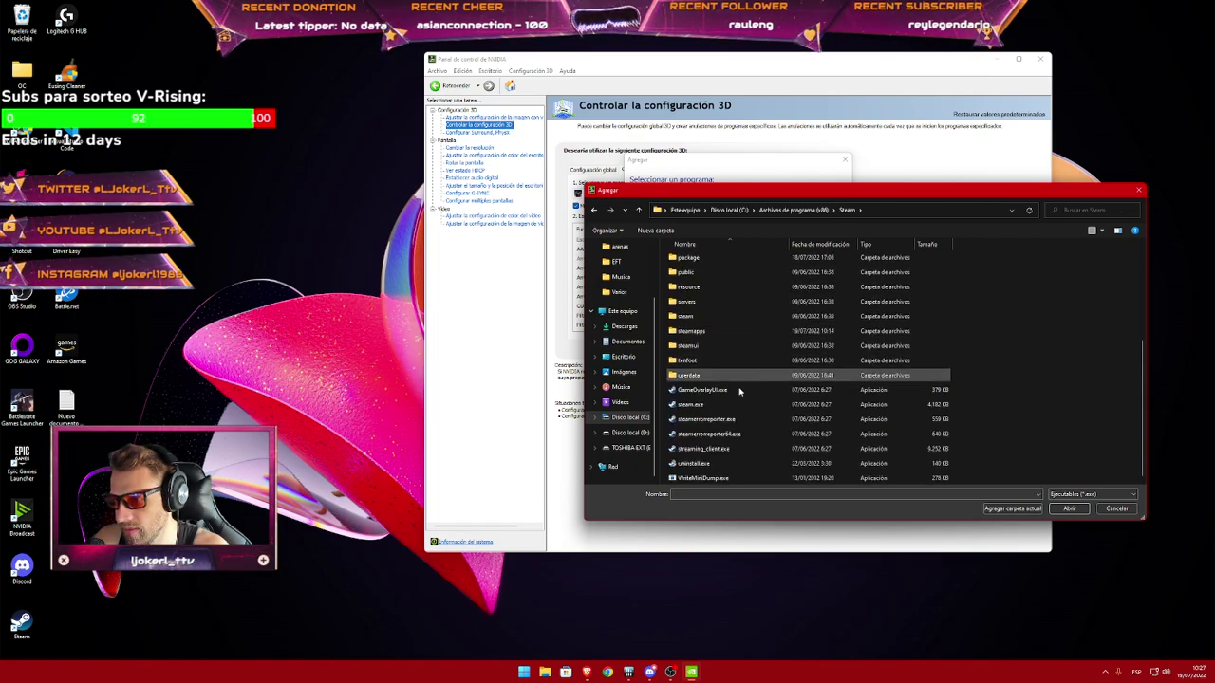
Select NewWorld.exe in steamapps\common\New World\Bin64, and close both the file browser and the Agregar dialog without adding it.
{"action": "double_click", "coordinate": [700, 330]}
{"action": "double_click", "coordinate": [707, 260]}
{"action": "double_click", "coordinate": [698, 259]}
{"action": "double_click", "coordinate": [699, 289]}
{"action": "left_click", "coordinate": [696, 274]}
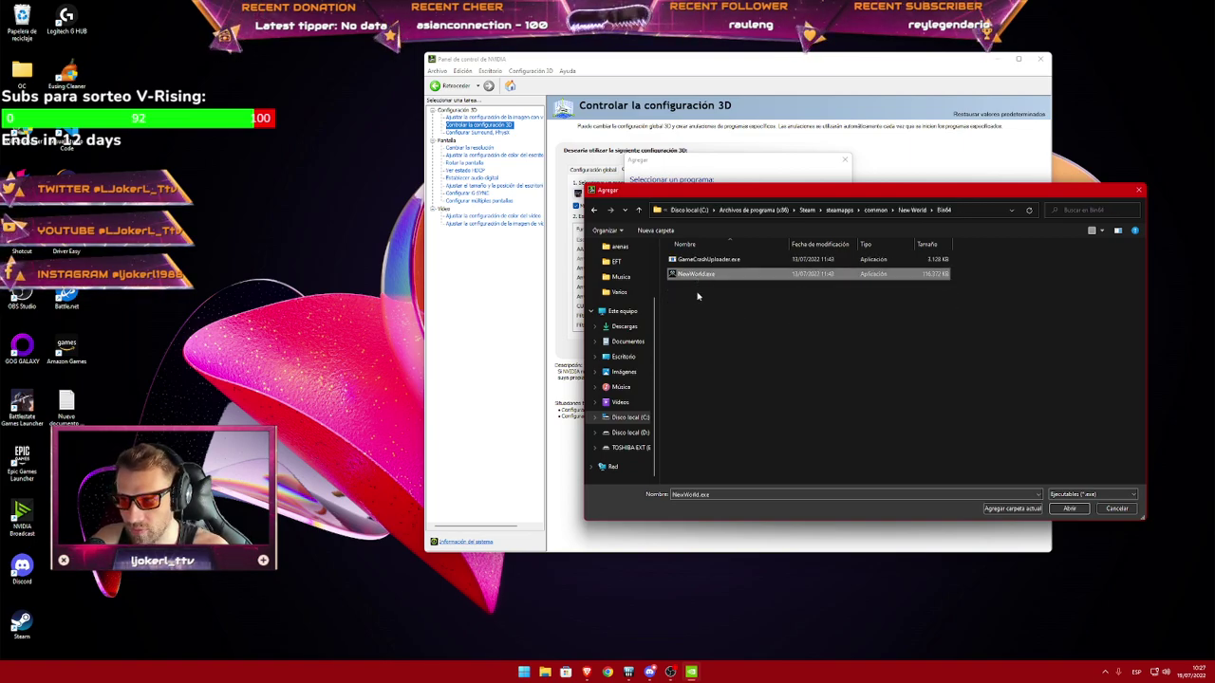
{"action": "left_click", "coordinate": [1139, 191]}
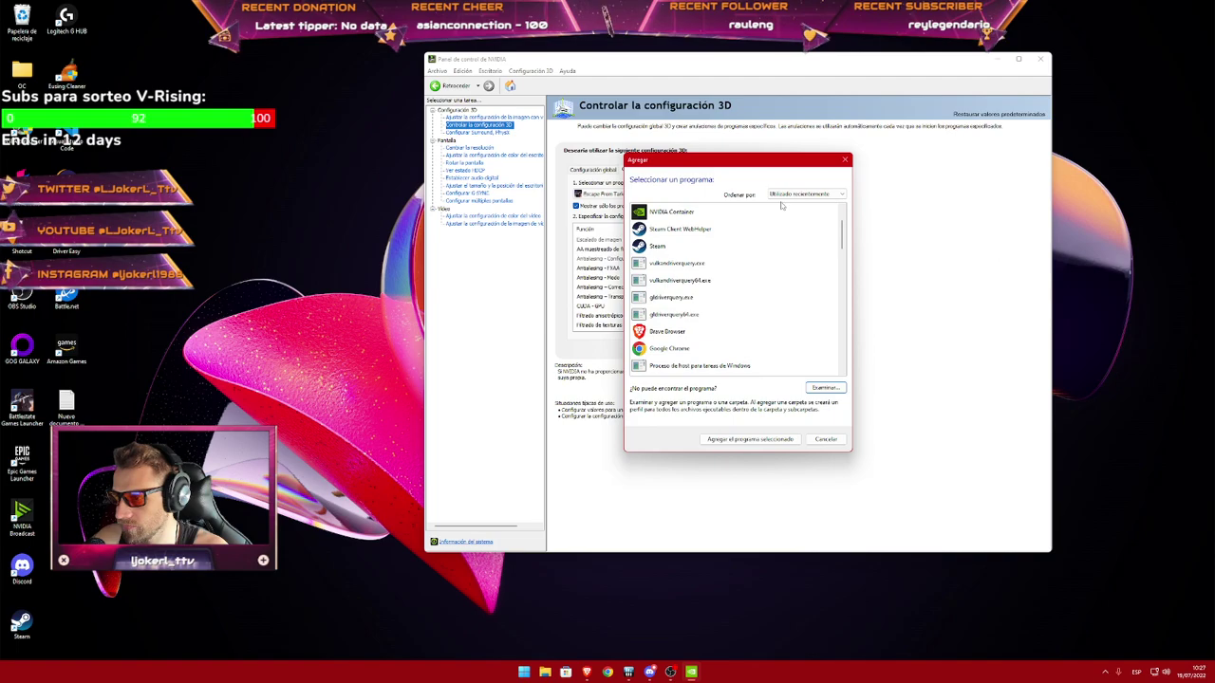
{"action": "left_click", "coordinate": [846, 161]}
Choose New World (newworld.exe) as the program to customize and look through its 3D settings.
{"action": "left_click", "coordinate": [622, 194]}
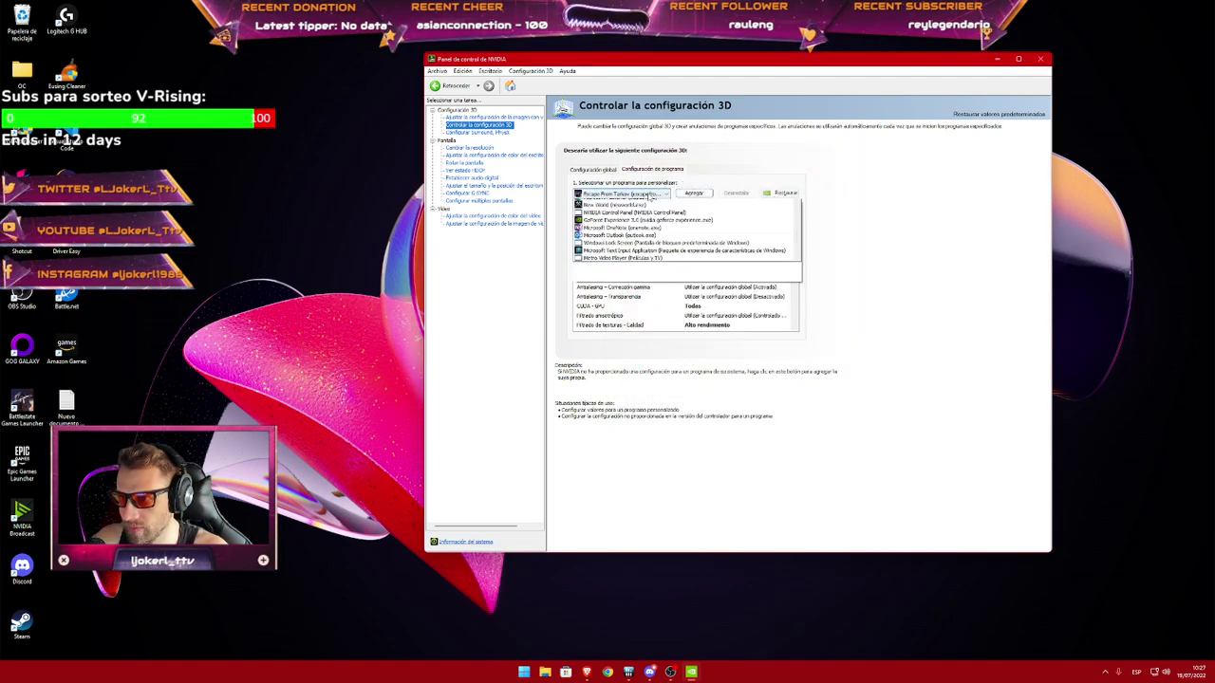
{"action": "left_click", "coordinate": [626, 362]}
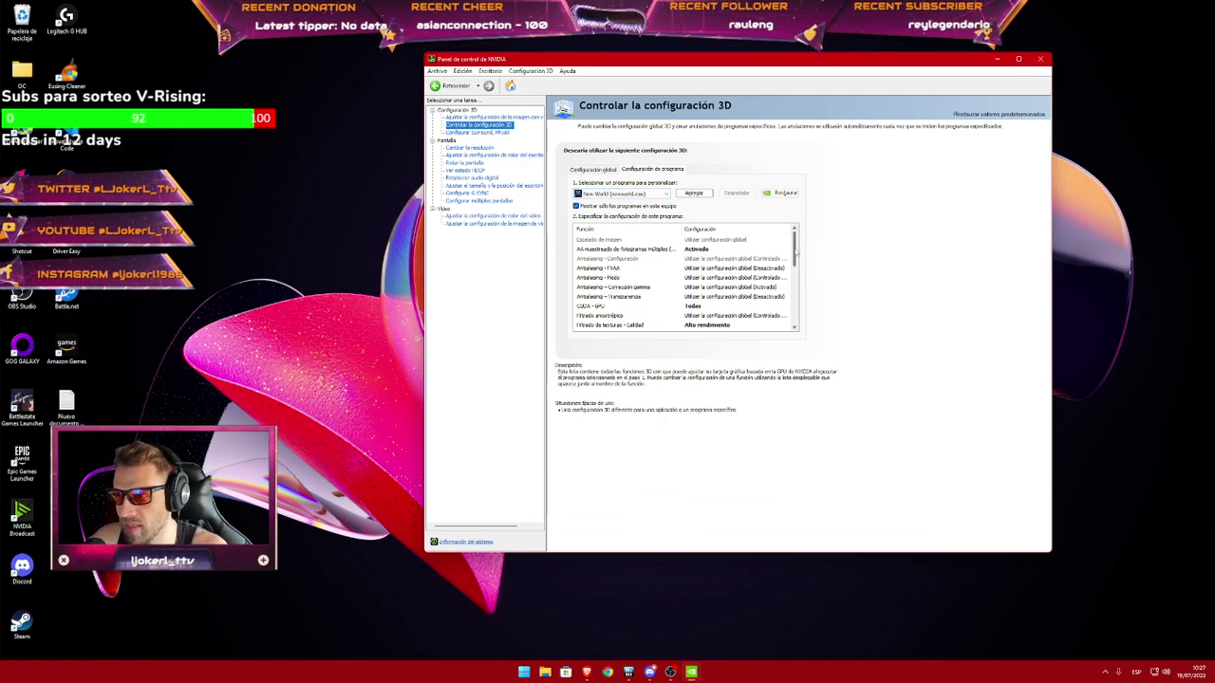
{"action": "scroll", "coordinate": [795, 250], "scroll_direction": "down", "scroll_amount": 3}
{"action": "scroll", "coordinate": [788, 237], "scroll_direction": "up", "scroll_amount": 3}
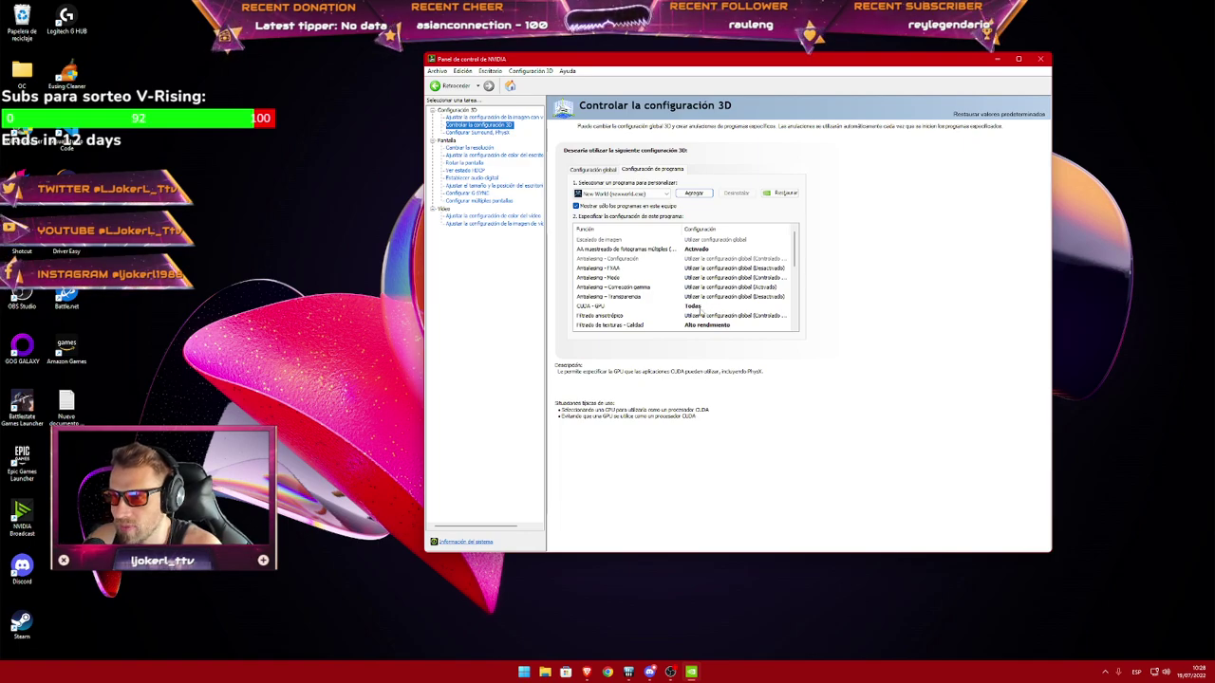
Inspect the GPU choices of New World's CUDA - GPU setting and close the list without changing it.
{"action": "left_click", "coordinate": [709, 307]}
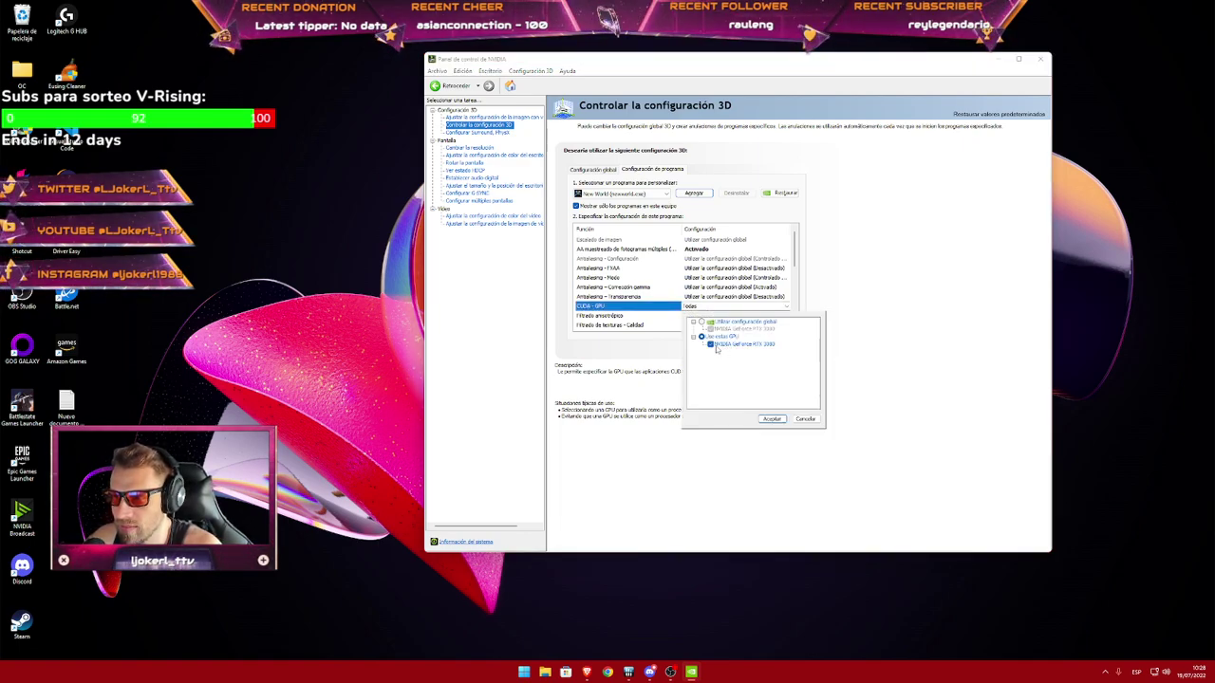
{"action": "left_click", "coordinate": [818, 419]}
{"action": "left_click", "coordinate": [784, 307]}
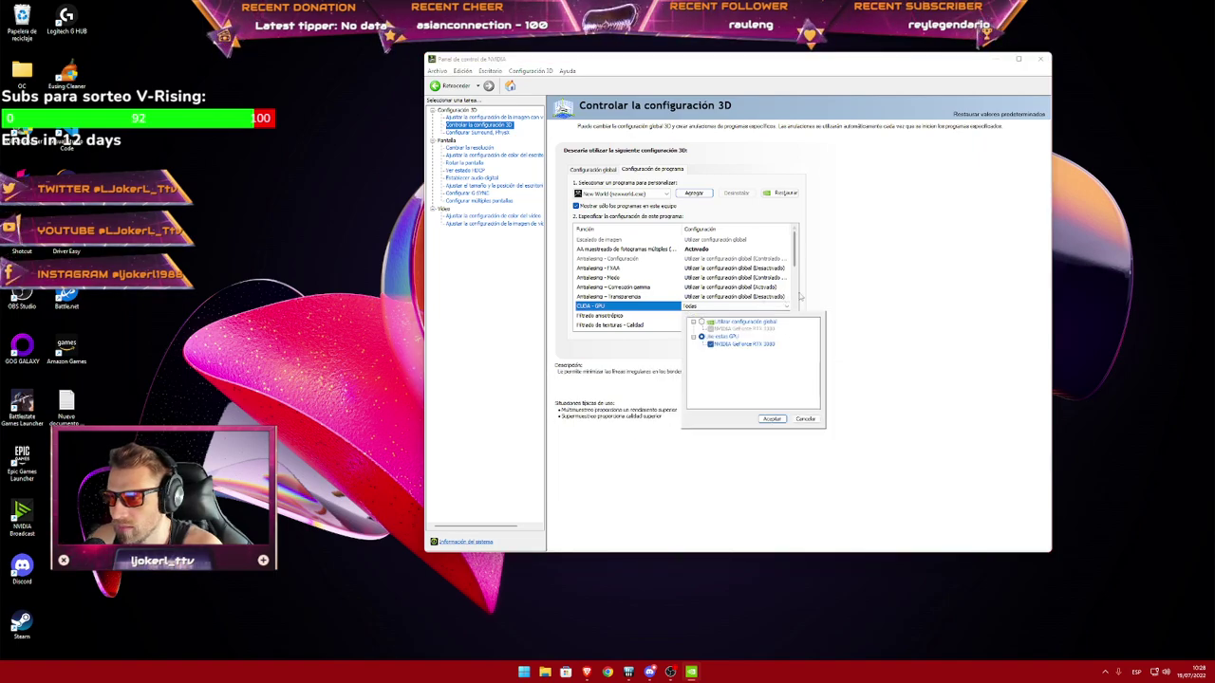
{"action": "left_click", "coordinate": [800, 297]}
Set New World's texture filtering quality to Alto rendimiento and its texture filtering LOD difference to Fijación.
{"action": "scroll", "coordinate": [721, 275], "scroll_direction": "down", "scroll_amount": 2}
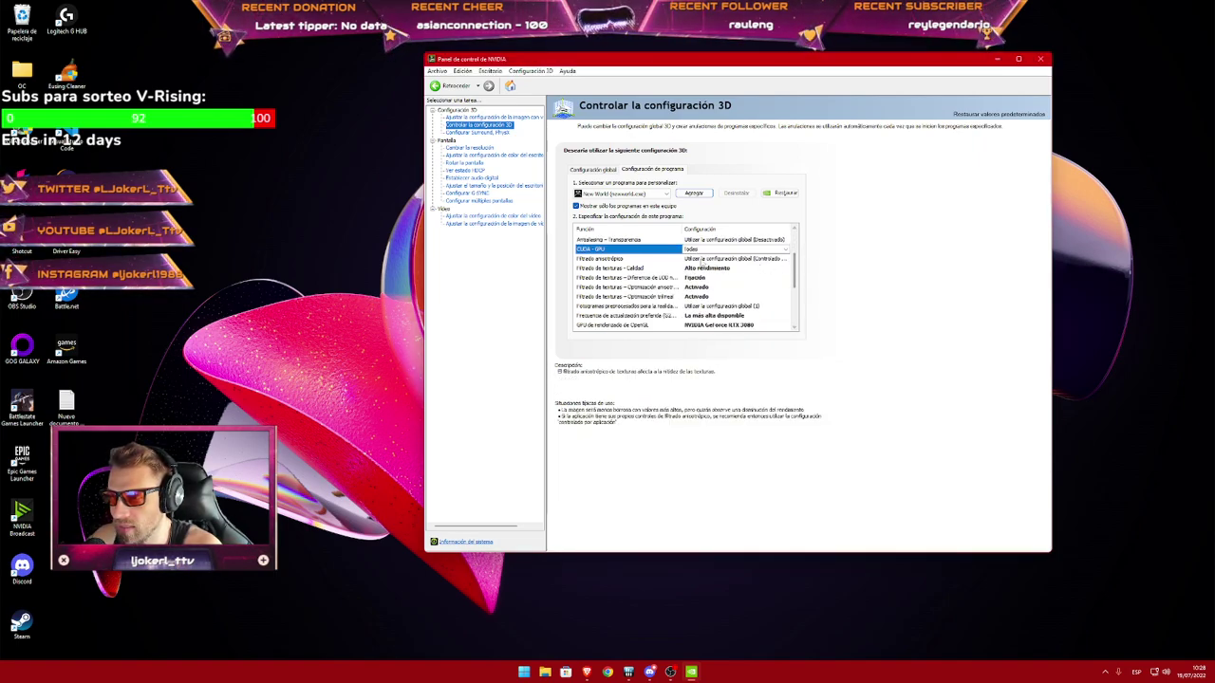
{"action": "left_click", "coordinate": [722, 274]}
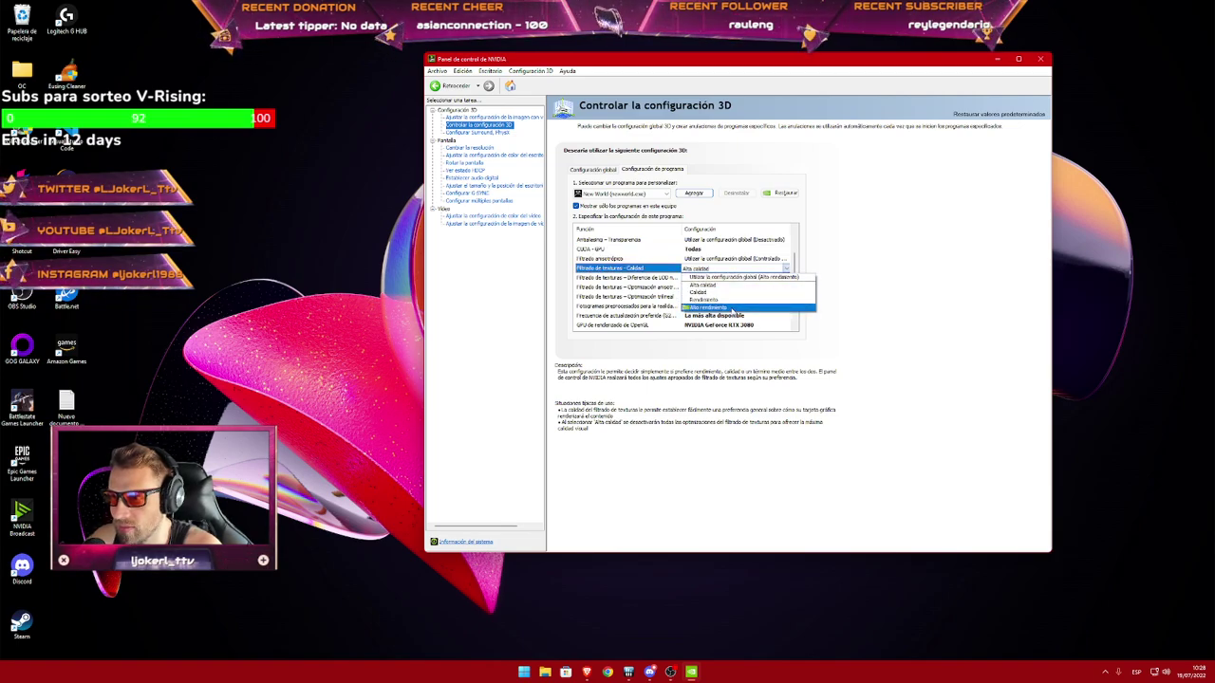
{"action": "left_click", "coordinate": [749, 304]}
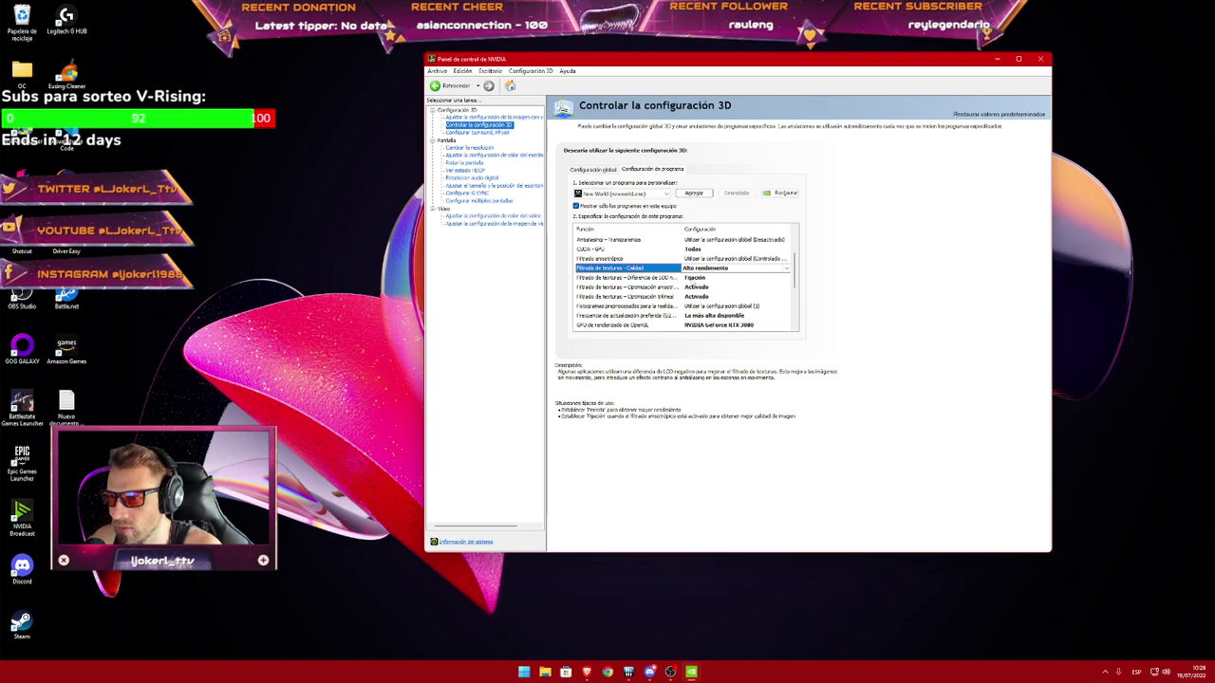
{"action": "left_click", "coordinate": [726, 277]}
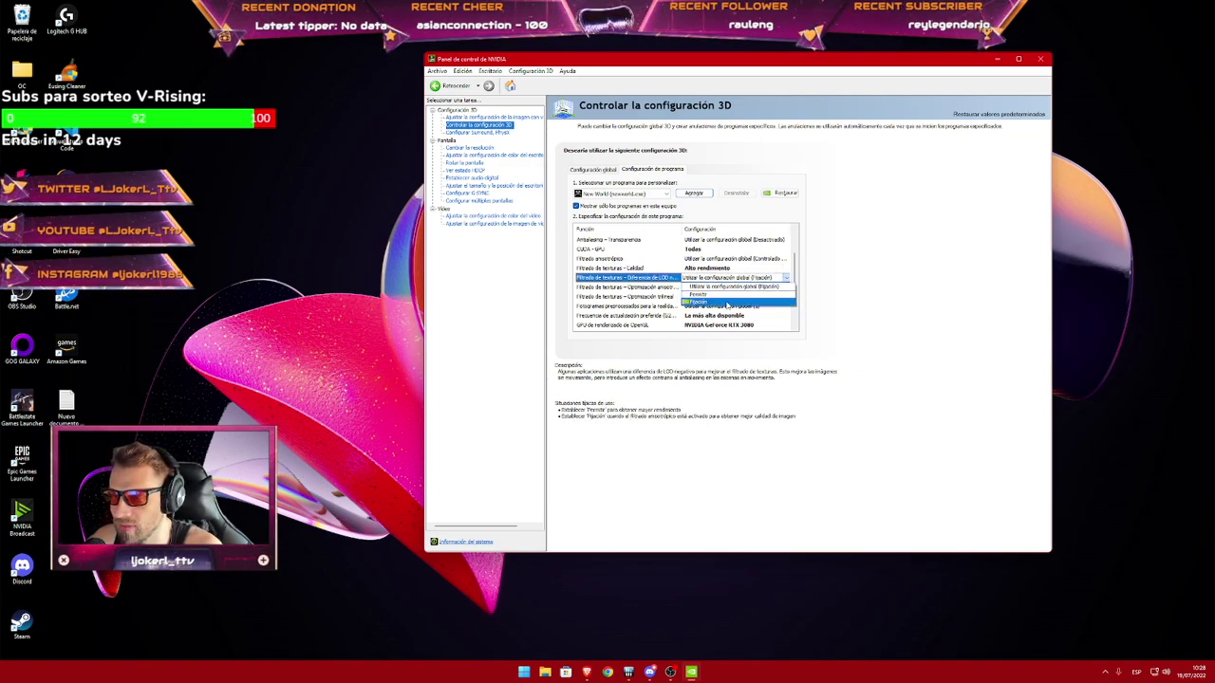
{"action": "left_click", "coordinate": [764, 303]}
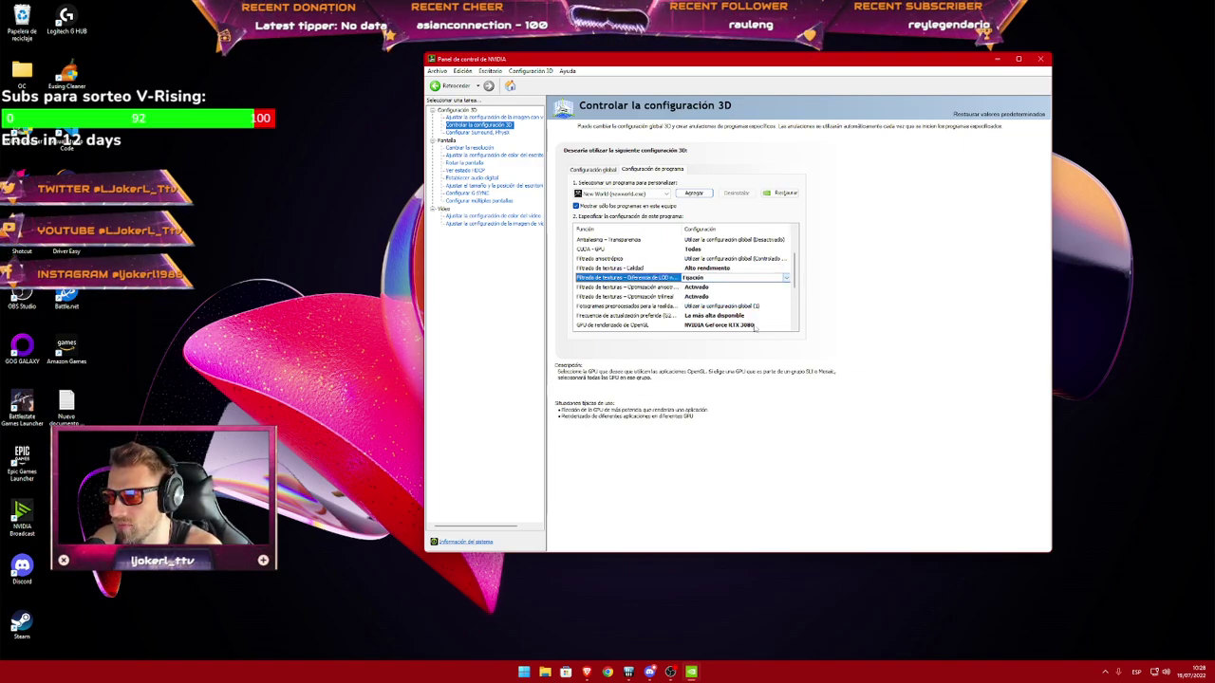
Set the preferred refresh rate to La más alta disponible and keep NVIDIA GeForce RTX 3080 as the OpenGL rendering GPU.
{"action": "scroll", "coordinate": [707, 296], "scroll_direction": "down", "scroll_amount": 1}
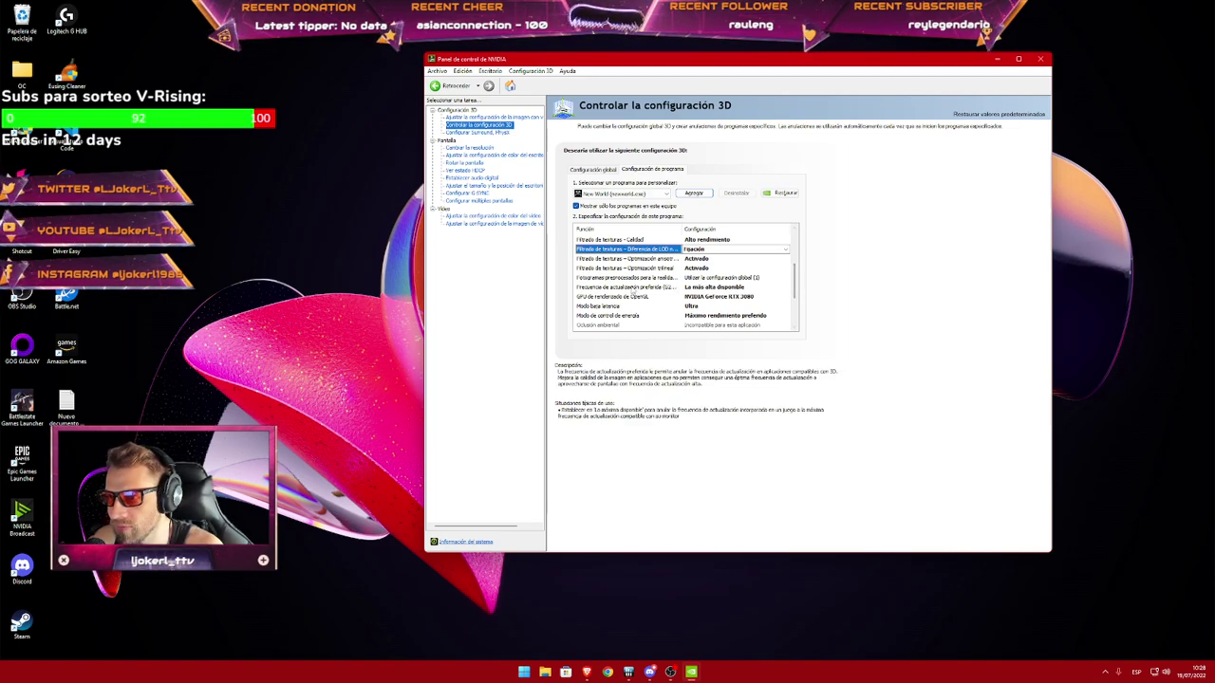
{"action": "left_click", "coordinate": [731, 287]}
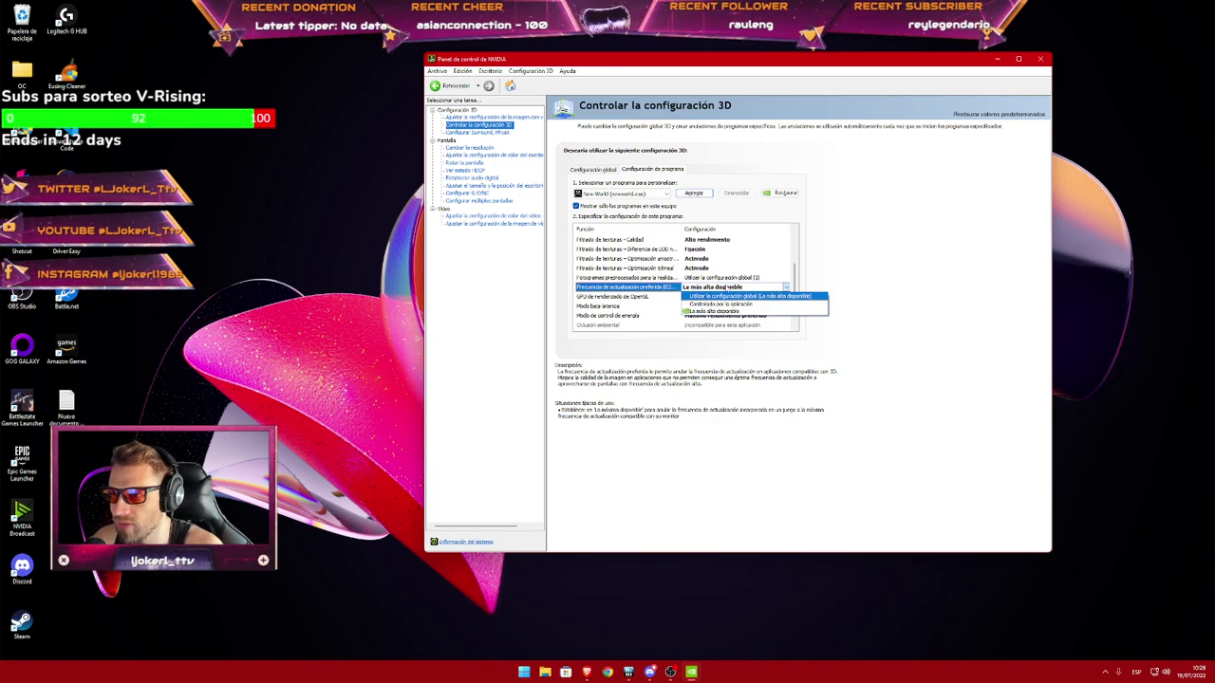
{"action": "left_click", "coordinate": [714, 311]}
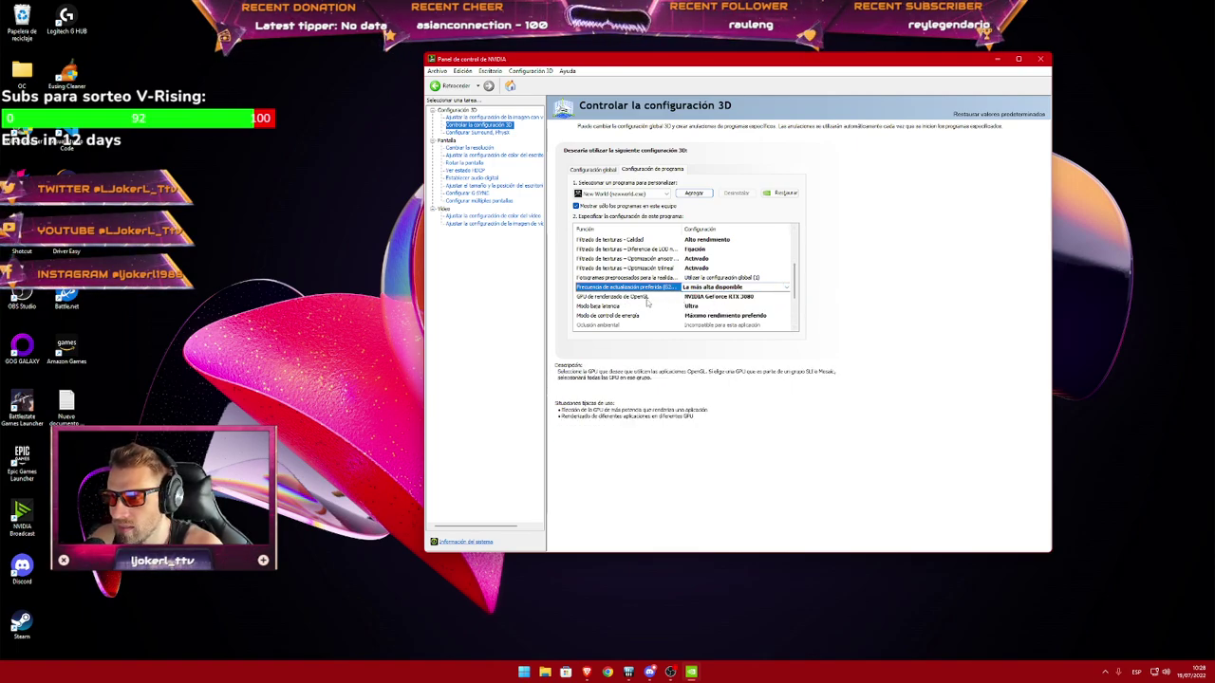
{"action": "left_click", "coordinate": [731, 297]}
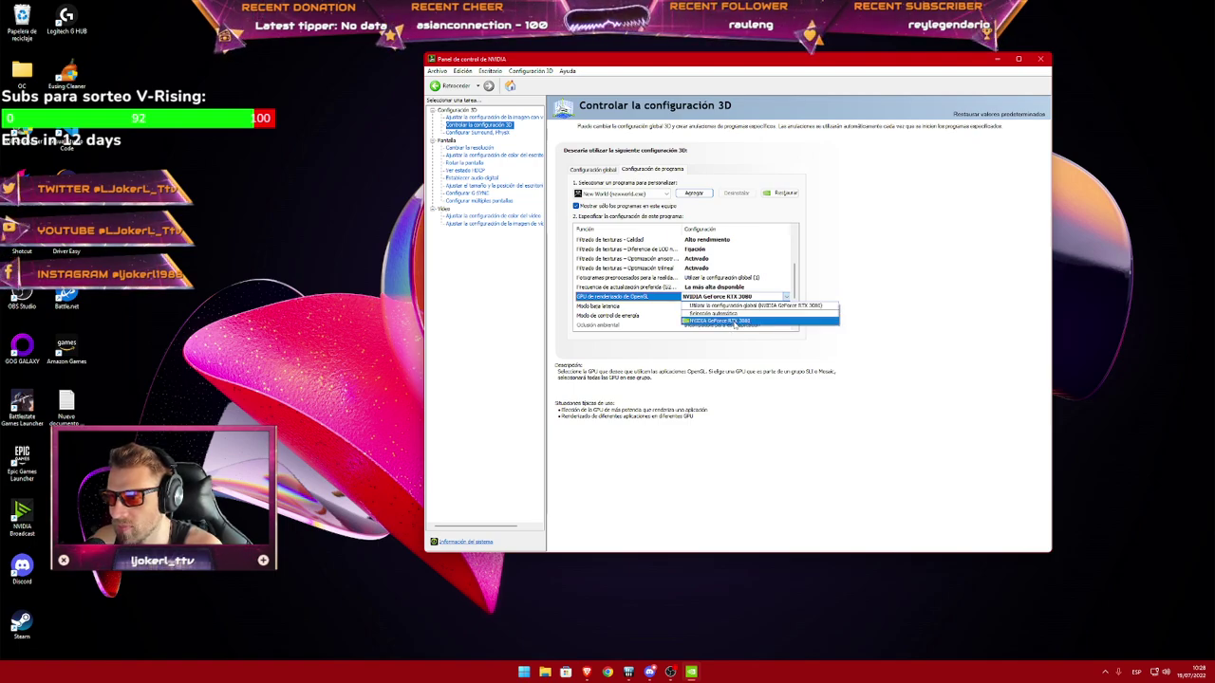
{"action": "left_click", "coordinate": [788, 298]}
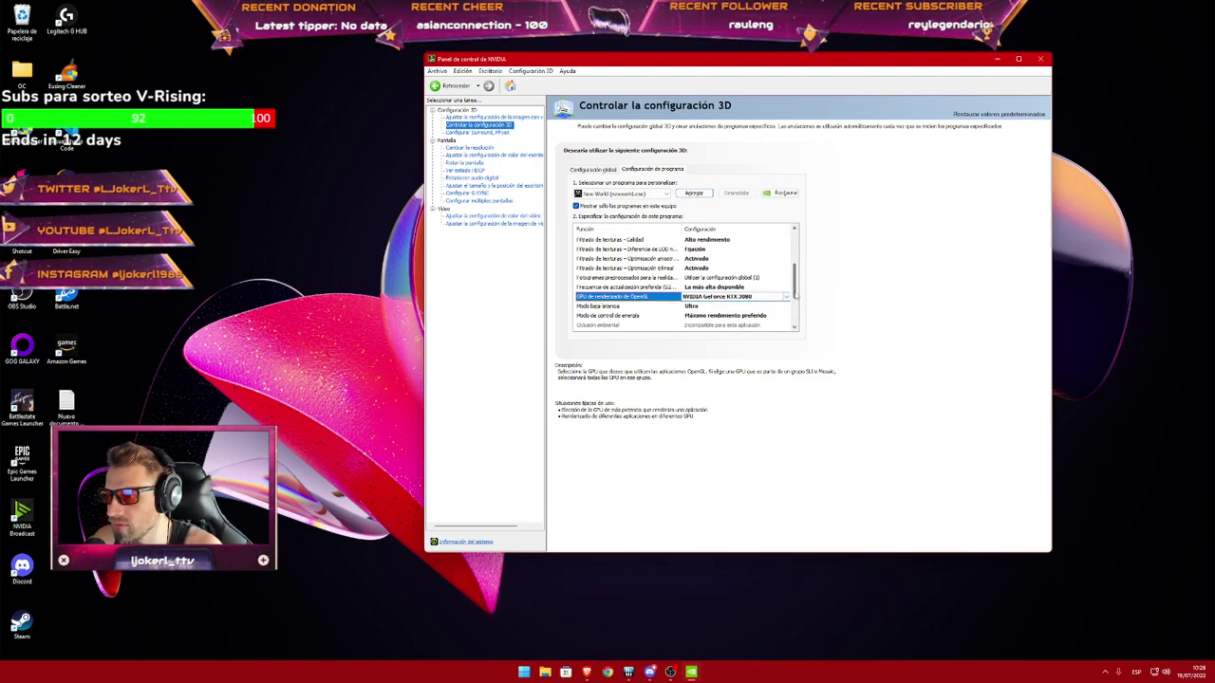
Set Modo baja latencia to Ultra and keep Modo de control de energía at Máximo rendimiento preferido.
{"action": "scroll", "coordinate": [794, 304], "scroll_direction": "down", "scroll_amount": 4}
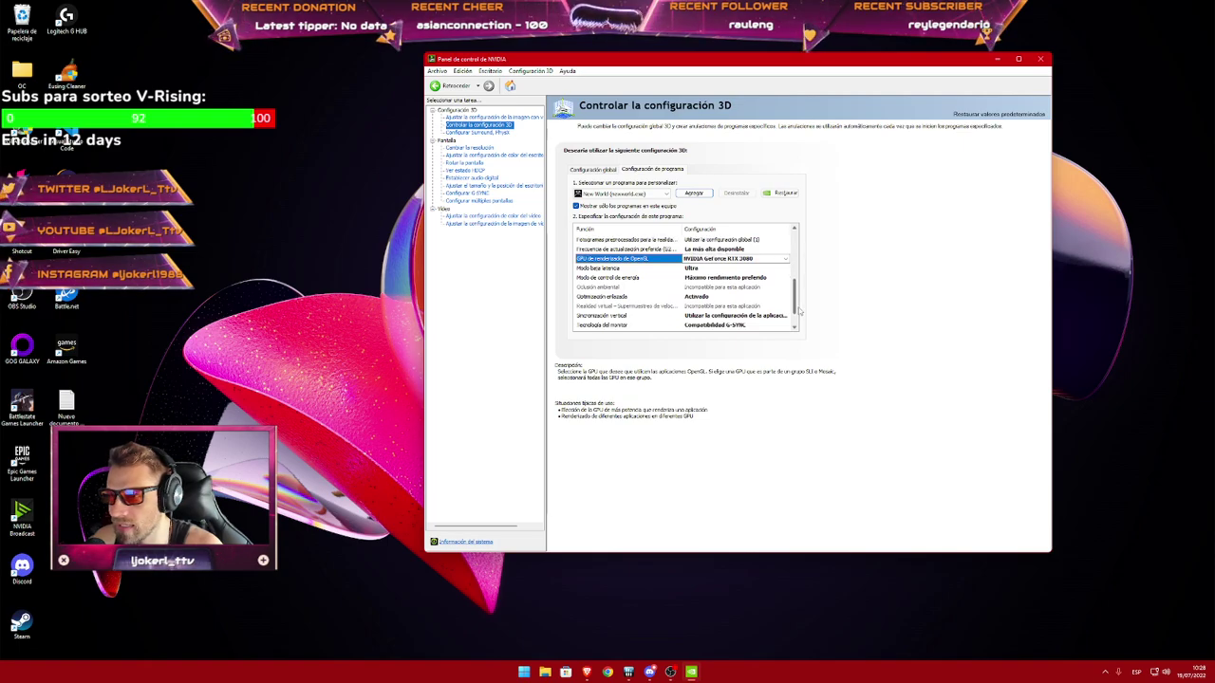
{"action": "left_click", "coordinate": [786, 269]}
{"action": "left_click", "coordinate": [786, 268]}
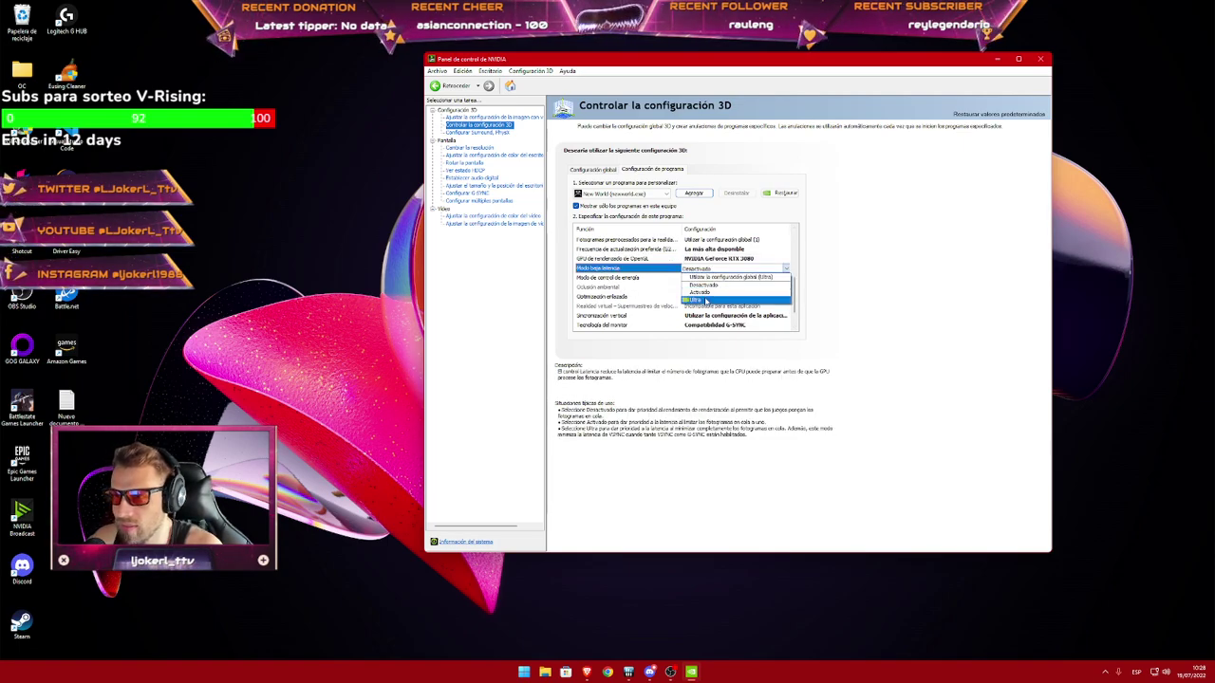
{"action": "left_click", "coordinate": [693, 299]}
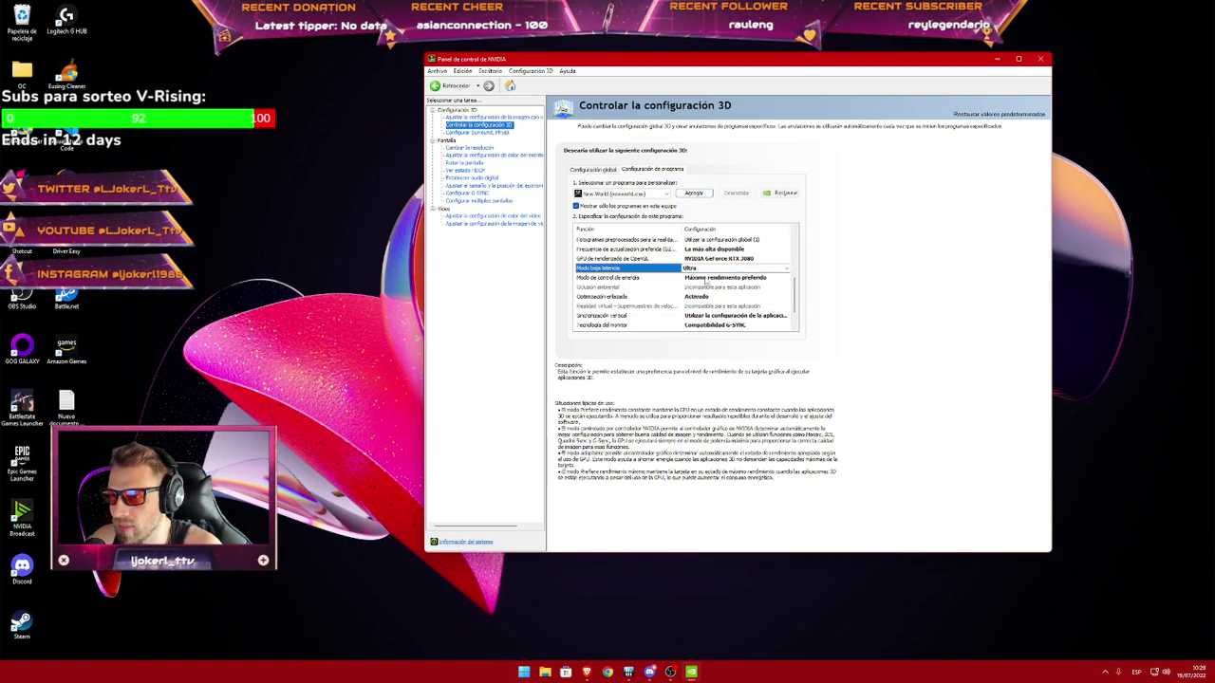
{"action": "left_click", "coordinate": [706, 278]}
{"action": "left_click", "coordinate": [706, 278]}
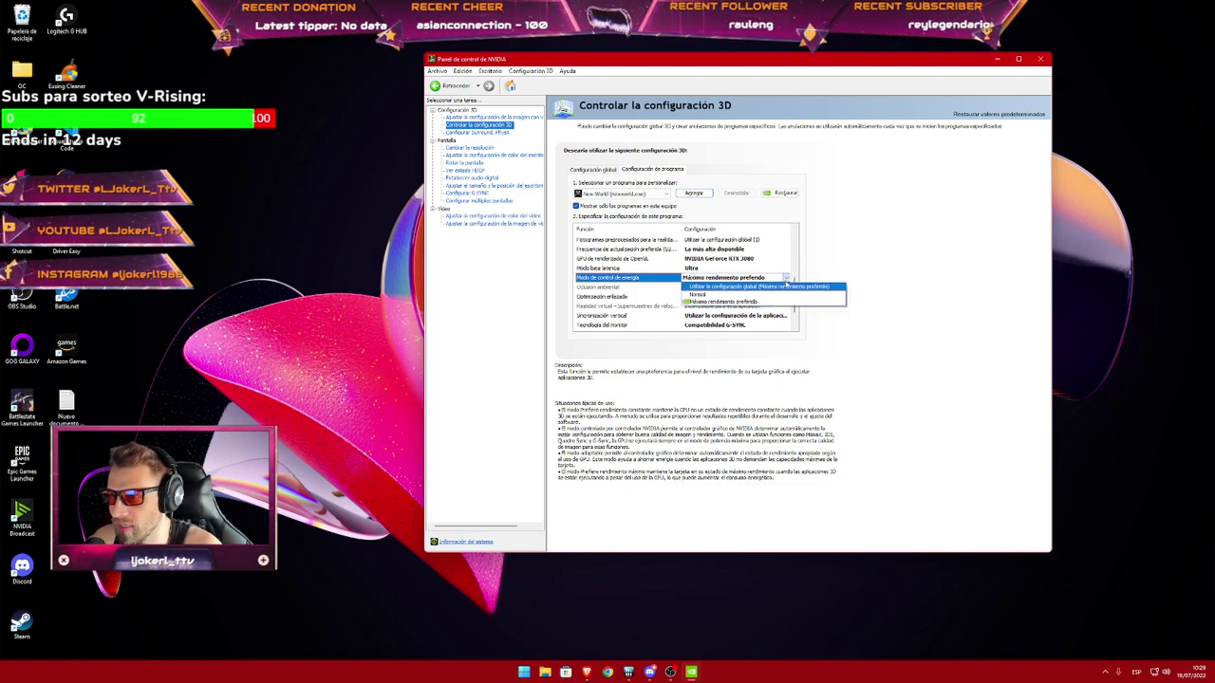
{"action": "left_click", "coordinate": [786, 280]}
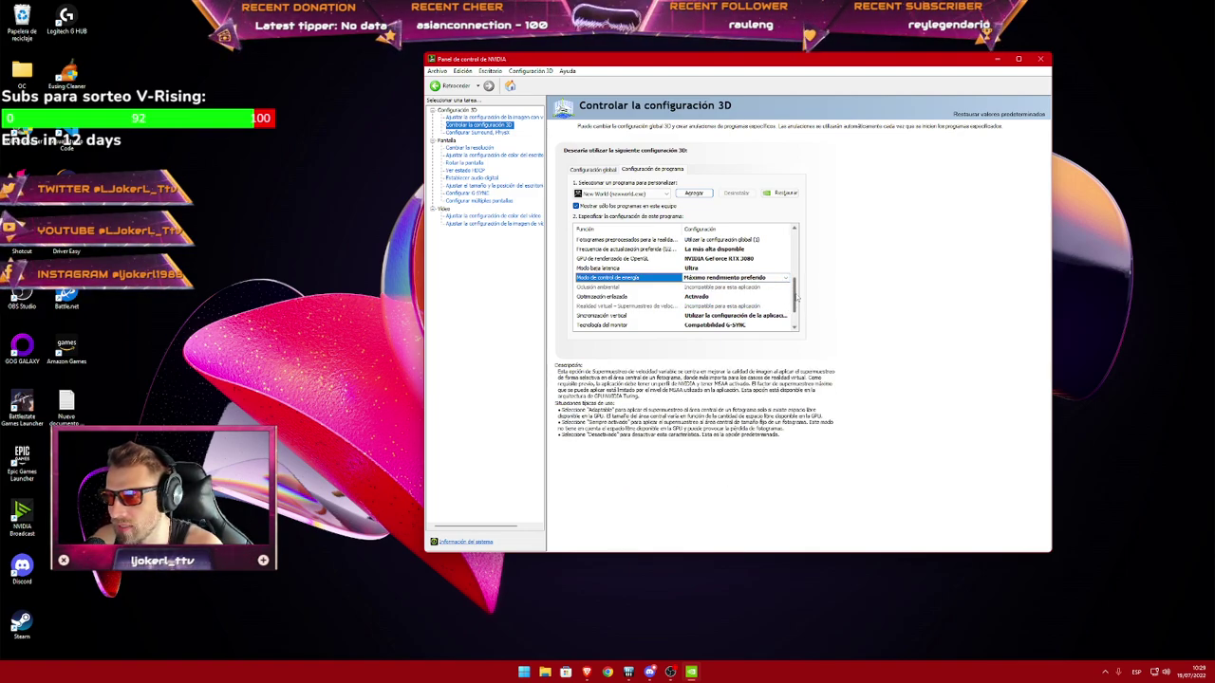
Set Sincronización vertical to Desactivado for New World.
{"action": "scroll", "coordinate": [797, 298], "scroll_direction": "down", "scroll_amount": 1}
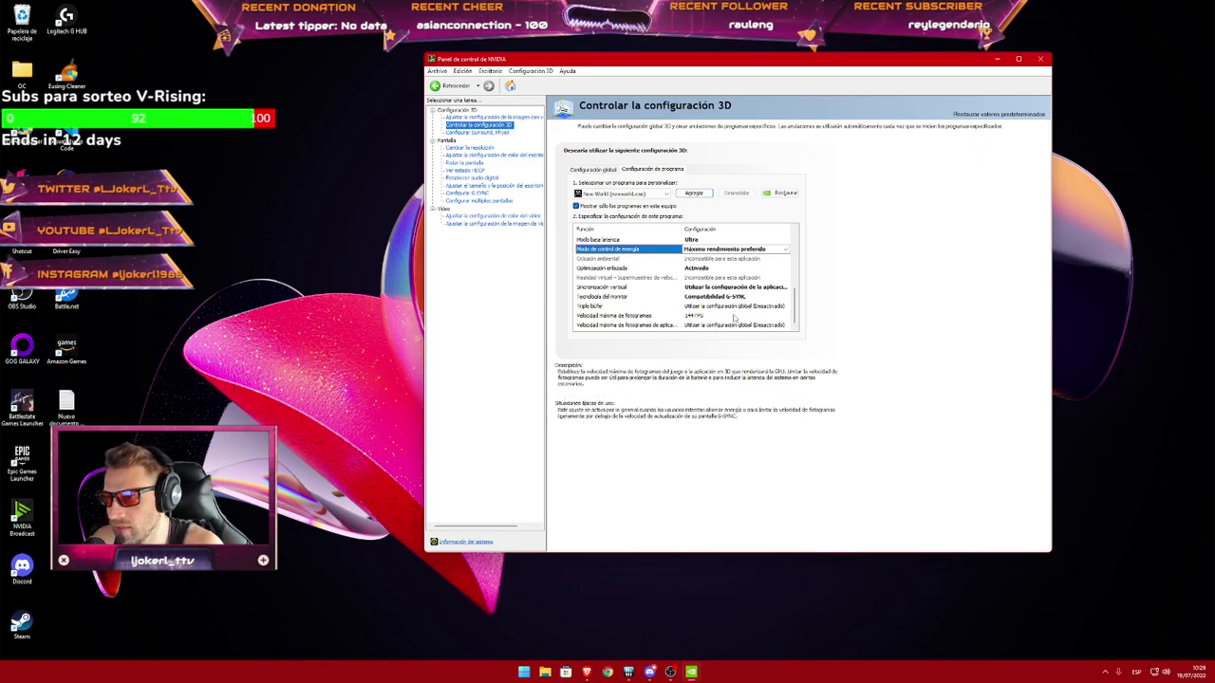
{"action": "left_click", "coordinate": [701, 288]}
{"action": "left_click", "coordinate": [721, 287]}
{"action": "left_click", "coordinate": [731, 311]}
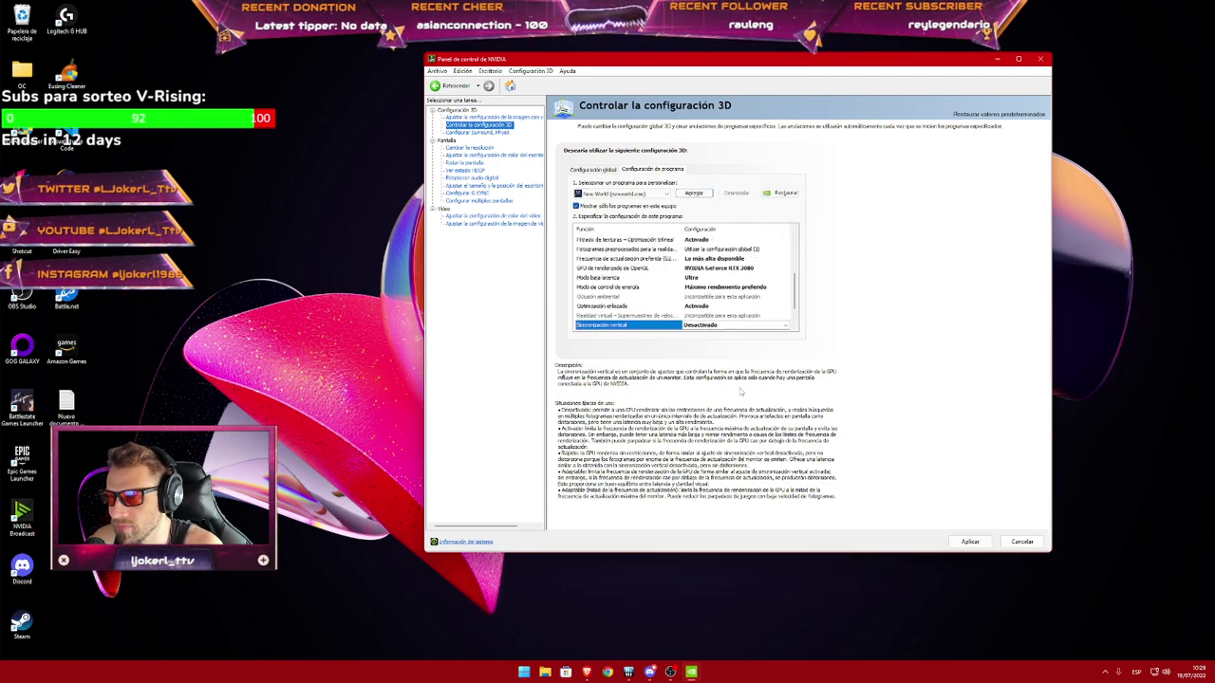
Set Tecnología del monitor to Compatibilidad G-SYNC and apply New World's 3D settings.
{"action": "scroll", "coordinate": [793, 308], "scroll_direction": "down", "scroll_amount": 2}
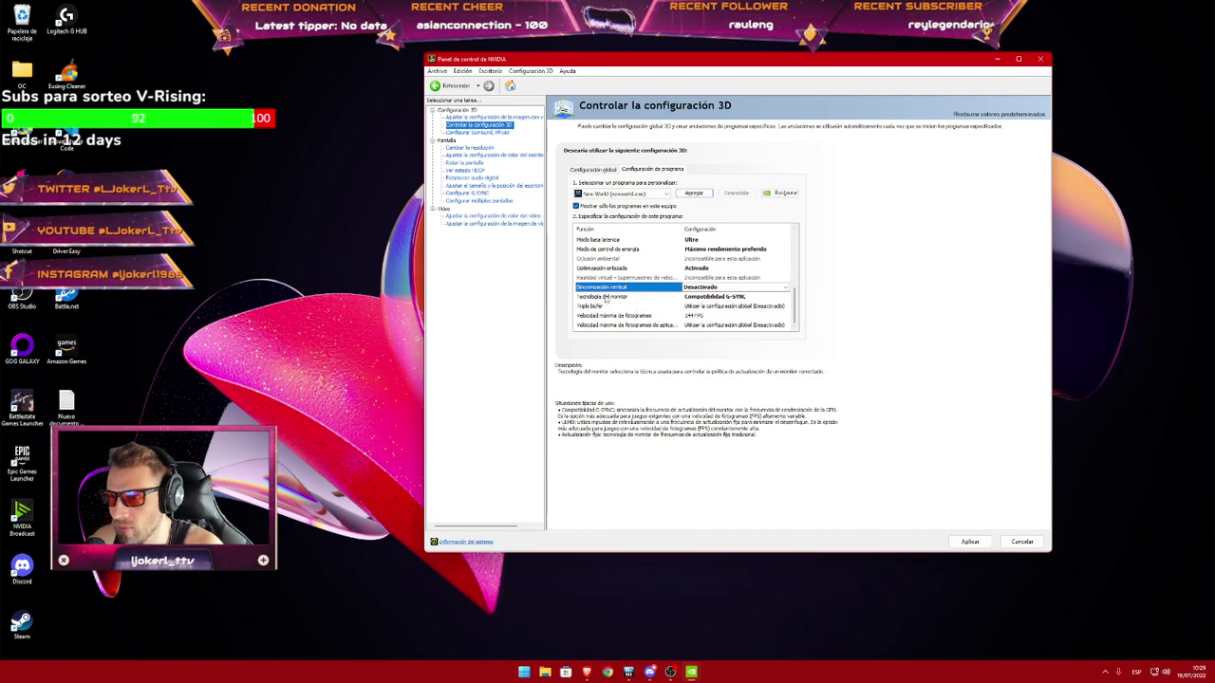
{"action": "left_click", "coordinate": [720, 297]}
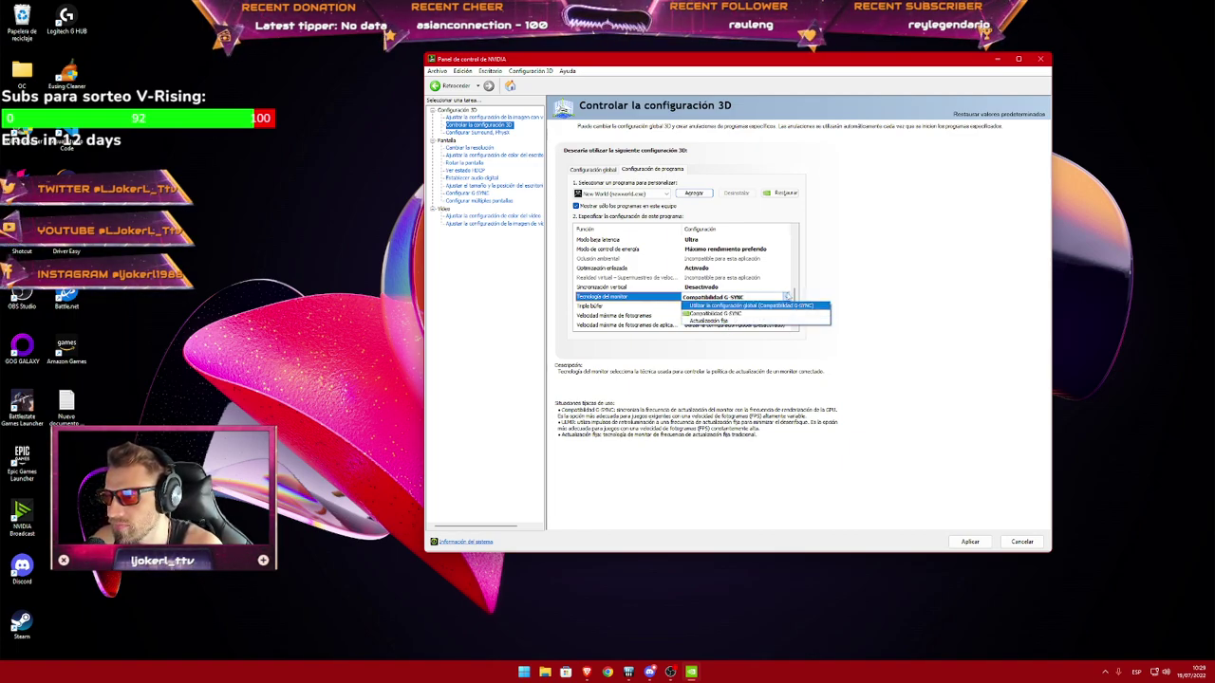
{"action": "left_click", "coordinate": [721, 313]}
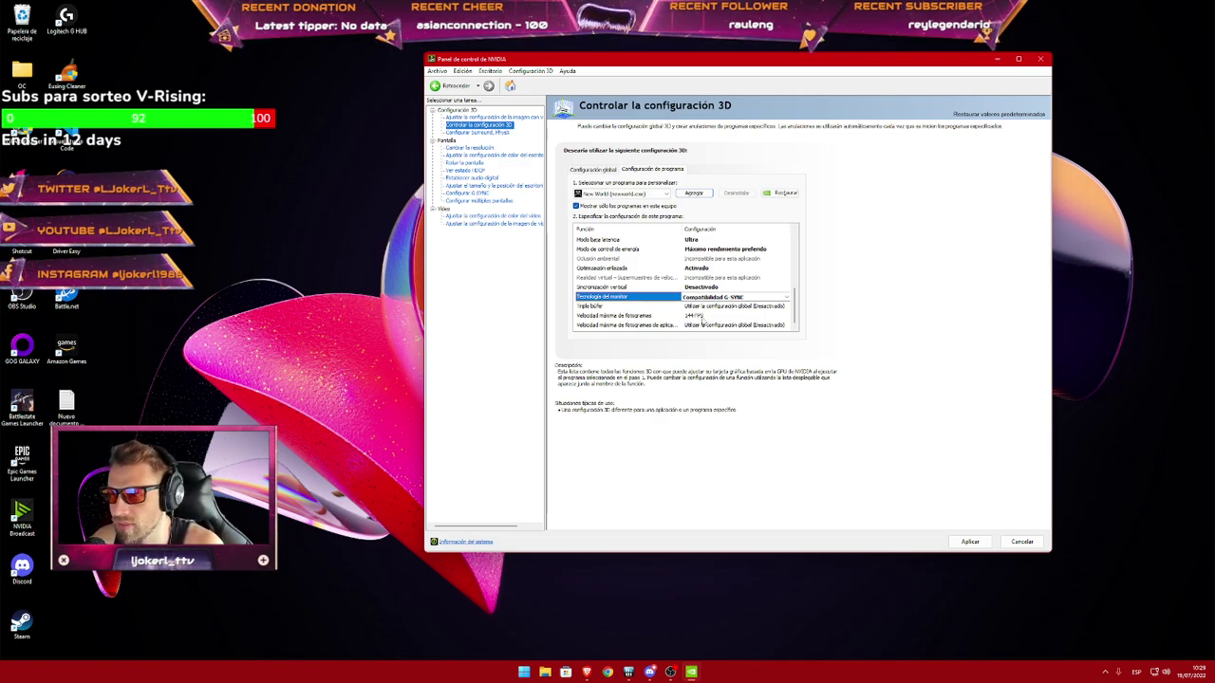
{"action": "left_click", "coordinate": [969, 542]}
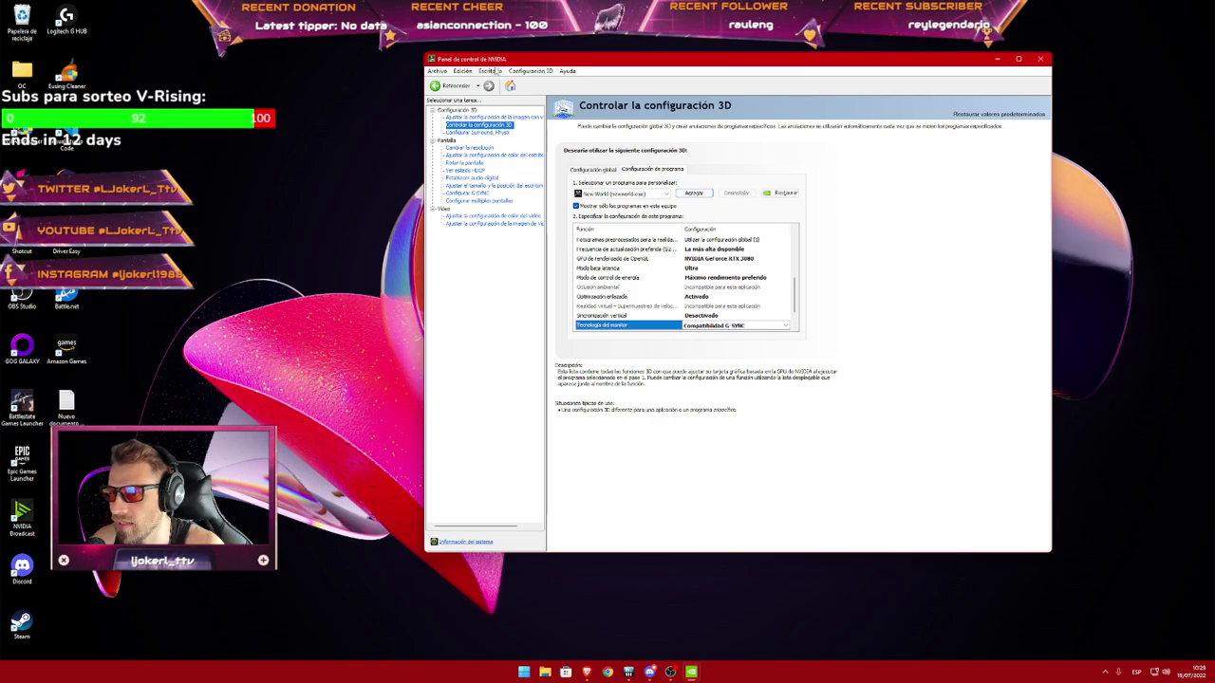
Close the NVIDIA Control Panel and launch New World from Steam.
{"action": "left_click", "coordinate": [1040, 59]}
{"action": "left_click", "coordinate": [1106, 672]}
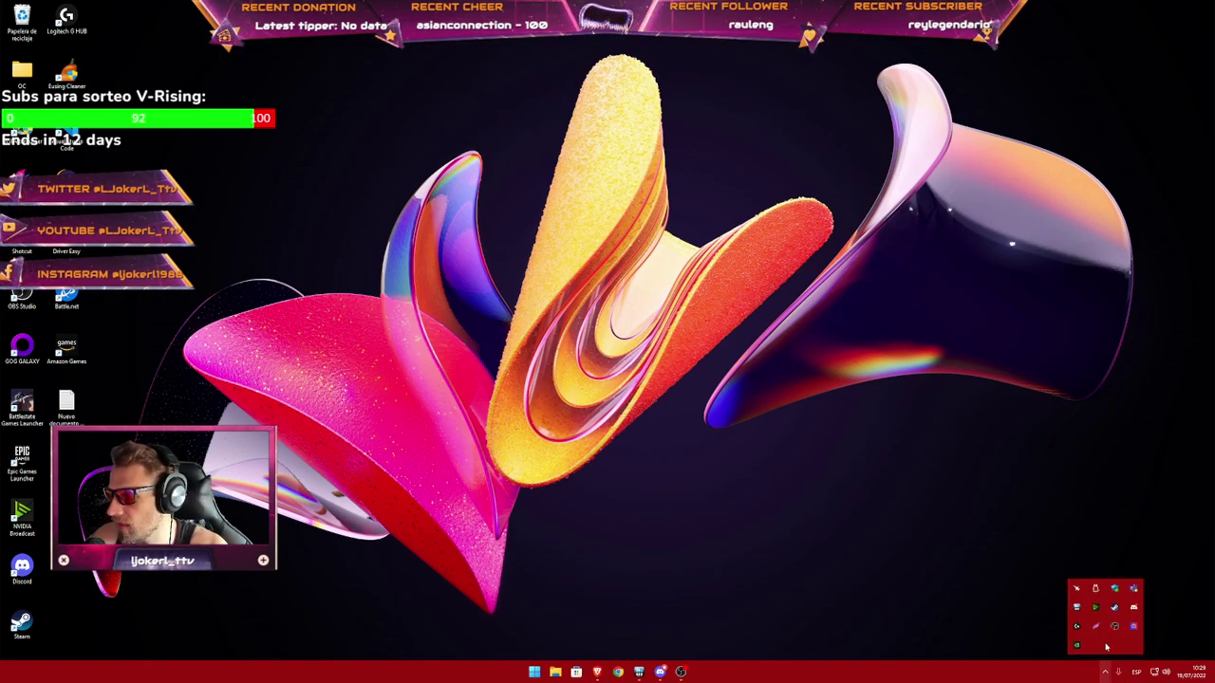
{"action": "right_click", "coordinate": [1114, 607]}
{"action": "left_click", "coordinate": [1128, 477]}
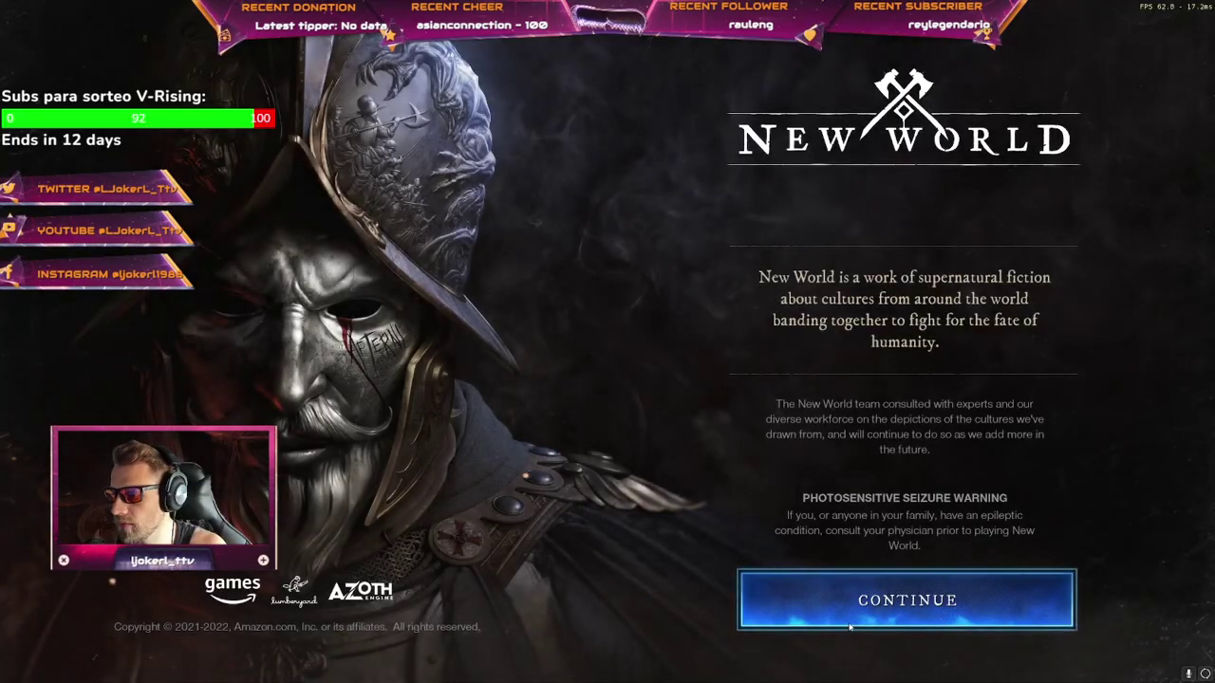
Continue past New World's seizure warning screen and open the game settings page with the language, camera, gameplay and HUD options.
{"action": "left_click", "coordinate": [849, 624]}
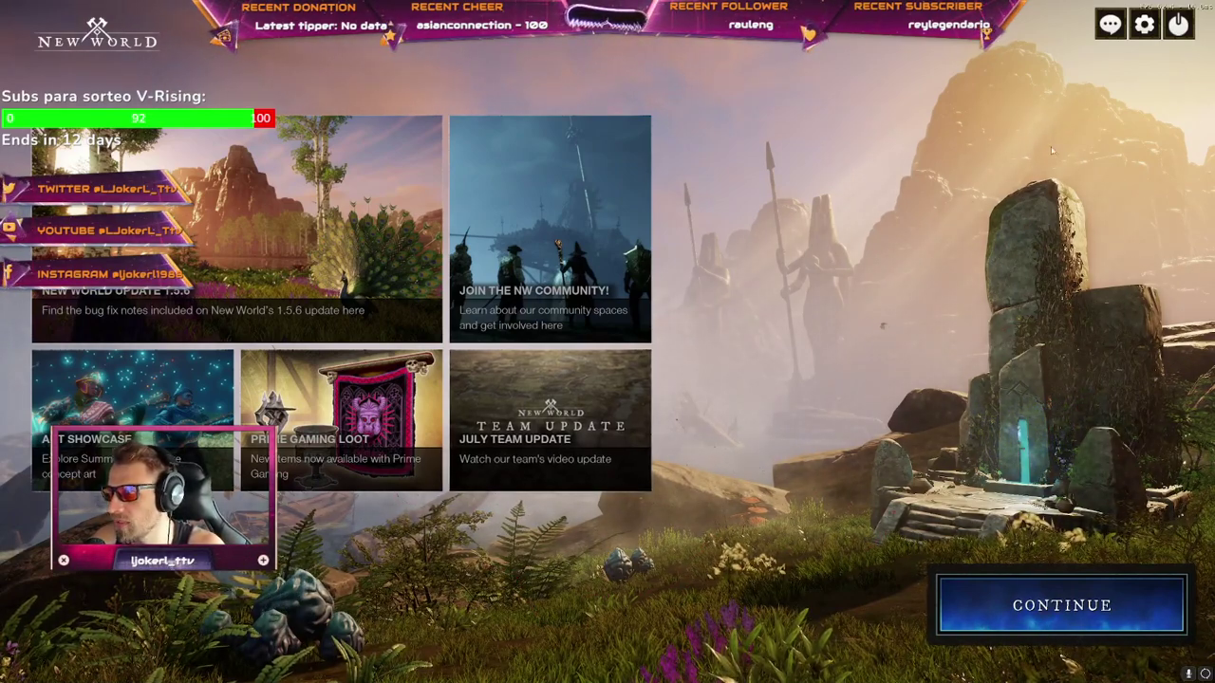
{"action": "left_click", "coordinate": [1146, 26]}
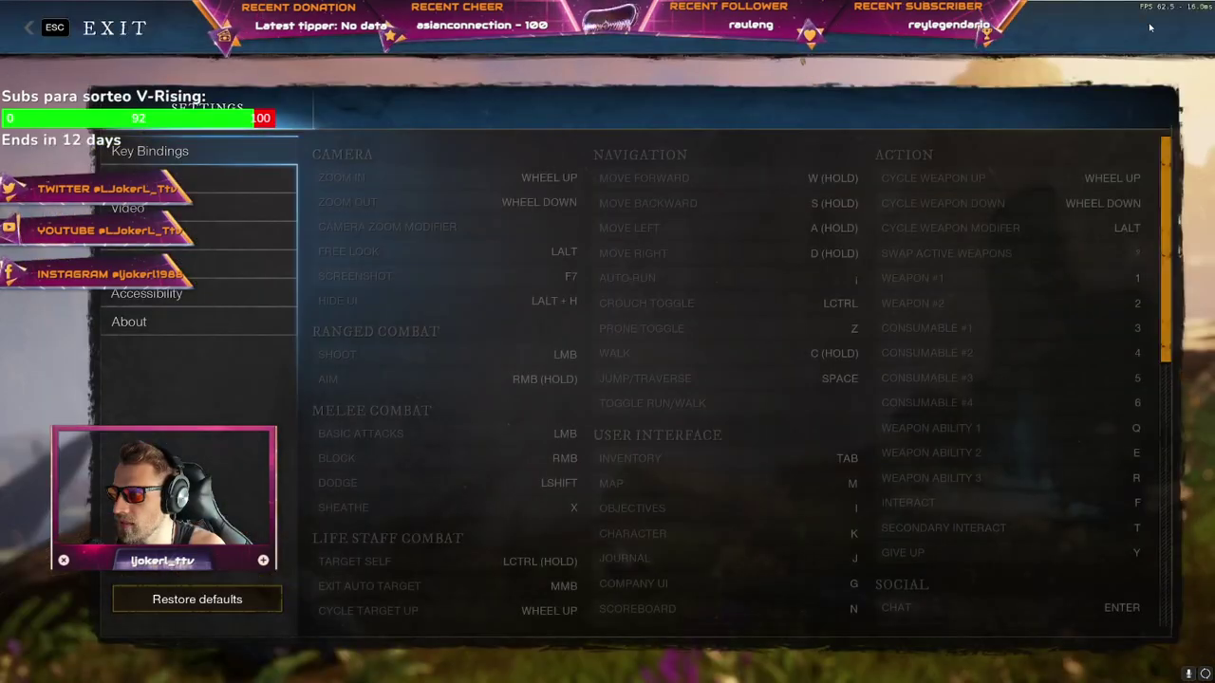
{"action": "left_click", "coordinate": [190, 178]}
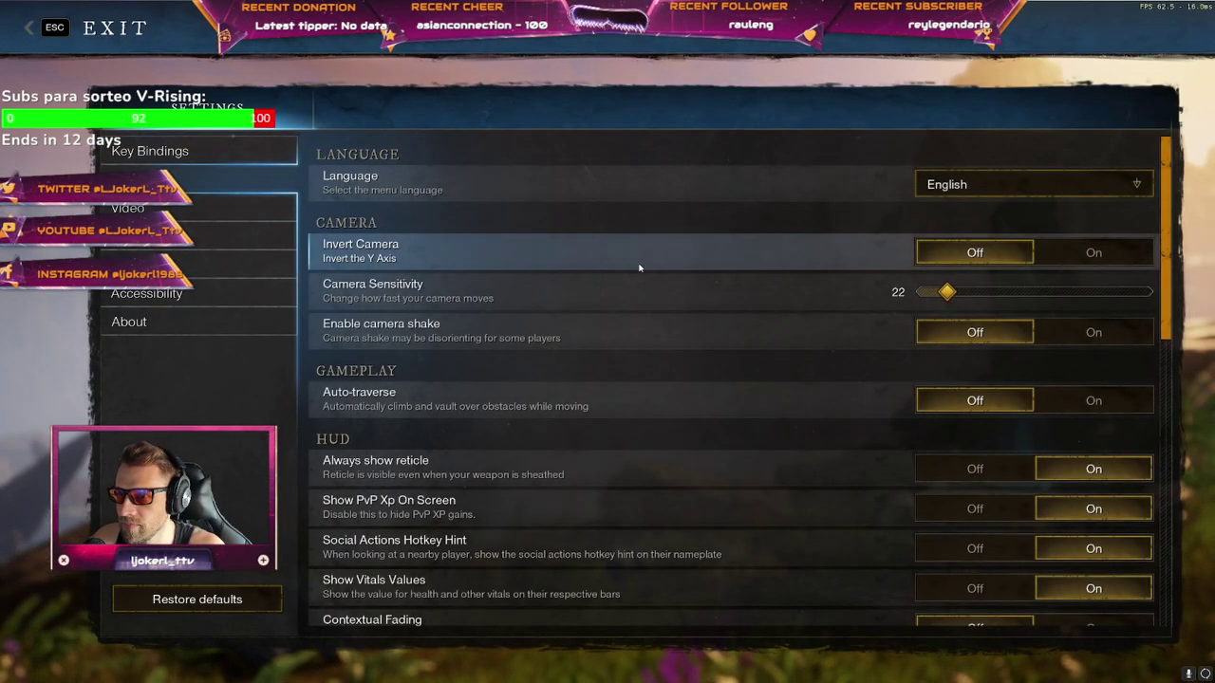
Review the camera, HUD, player nameplate amount, targeted healing, notification, bandwidth mode and client telemetry settings.
{"action": "scroll", "coordinate": [664, 263], "scroll_direction": "down", "scroll_amount": 1}
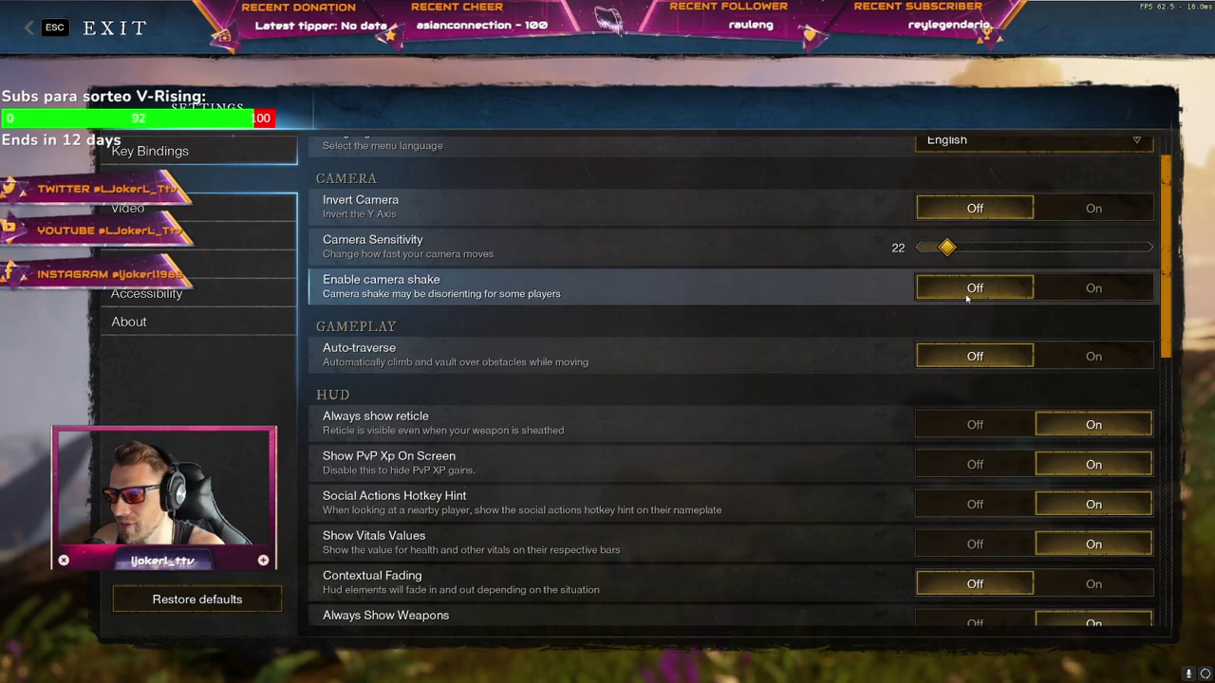
{"action": "scroll", "coordinate": [666, 334], "scroll_direction": "down", "scroll_amount": 4}
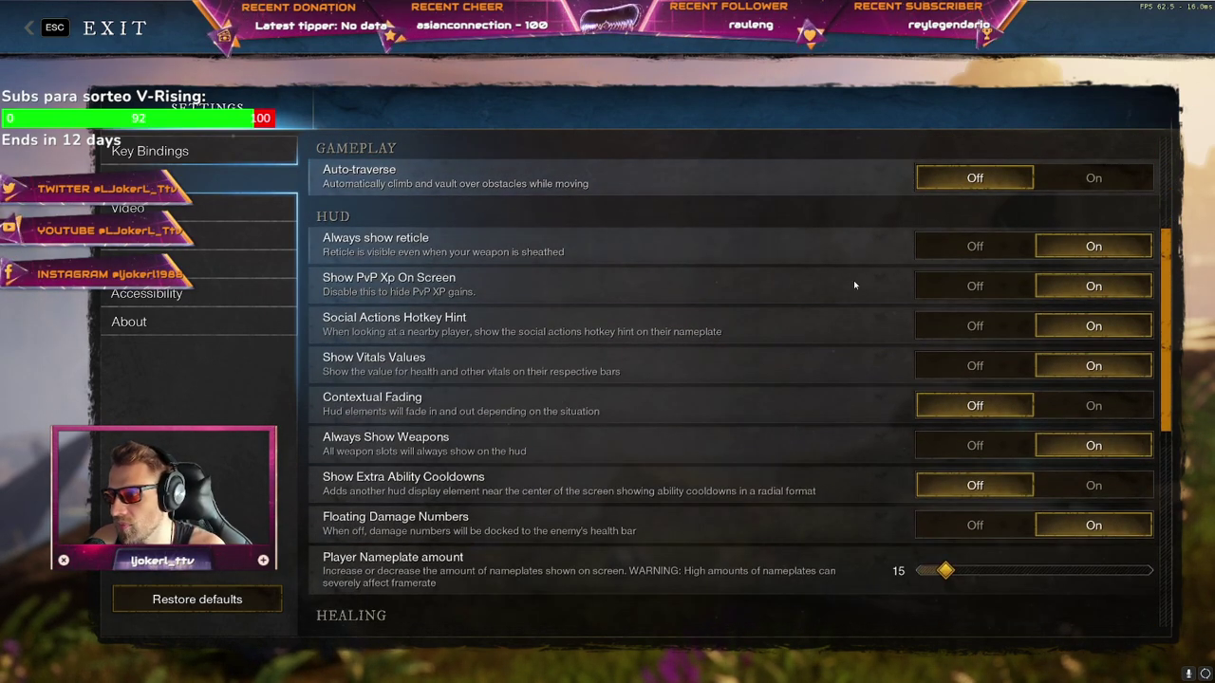
{"action": "scroll", "coordinate": [607, 374], "scroll_direction": "down", "scroll_amount": 2}
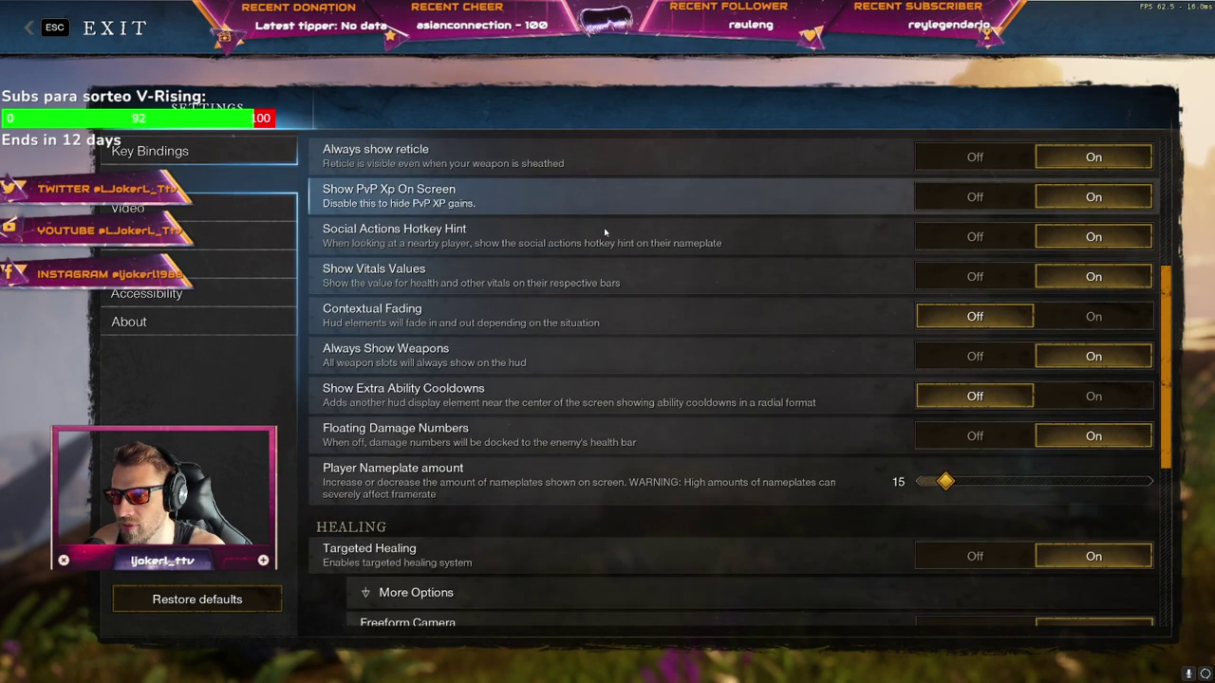
{"action": "scroll", "coordinate": [612, 266], "scroll_direction": "down", "scroll_amount": 2}
{"action": "scroll", "coordinate": [621, 306], "scroll_direction": "down", "scroll_amount": 4}
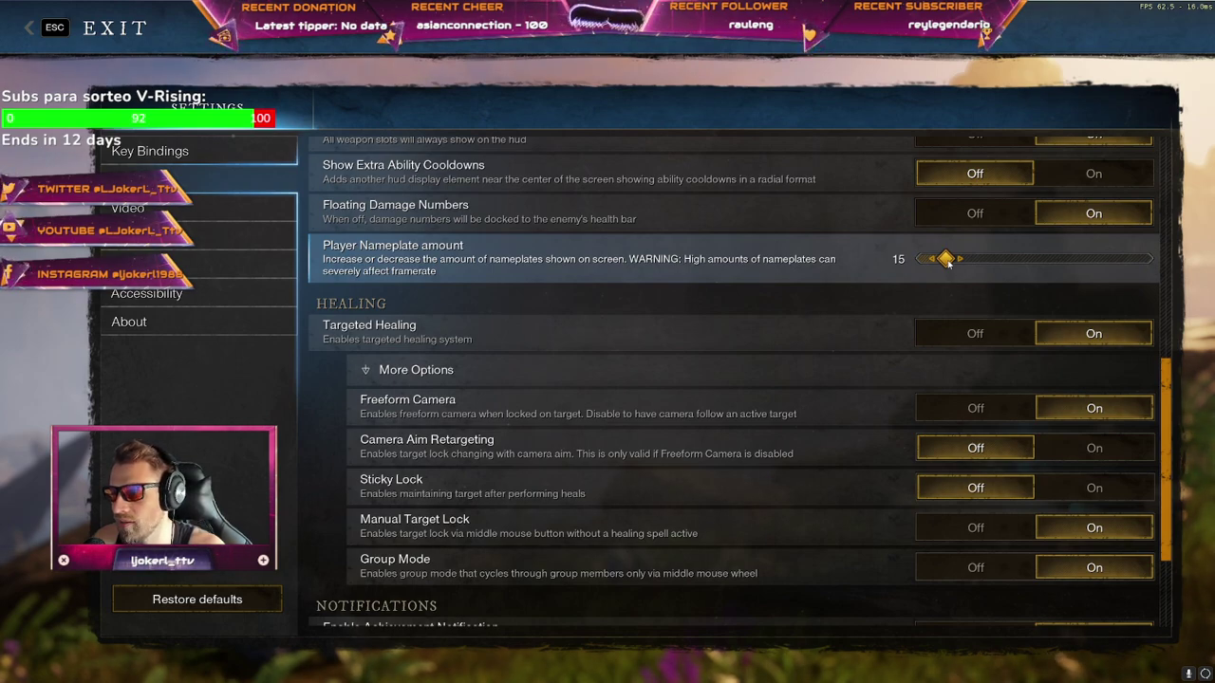
{"action": "mouse_move", "coordinate": [947, 262]}
{"action": "left_mouse_down"}
{"action": "mouse_move", "coordinate": [916, 262]}
{"action": "mouse_move", "coordinate": [951, 263]}
{"action": "left_mouse_up"}
{"action": "scroll", "coordinate": [617, 344], "scroll_direction": "down", "scroll_amount": 3}
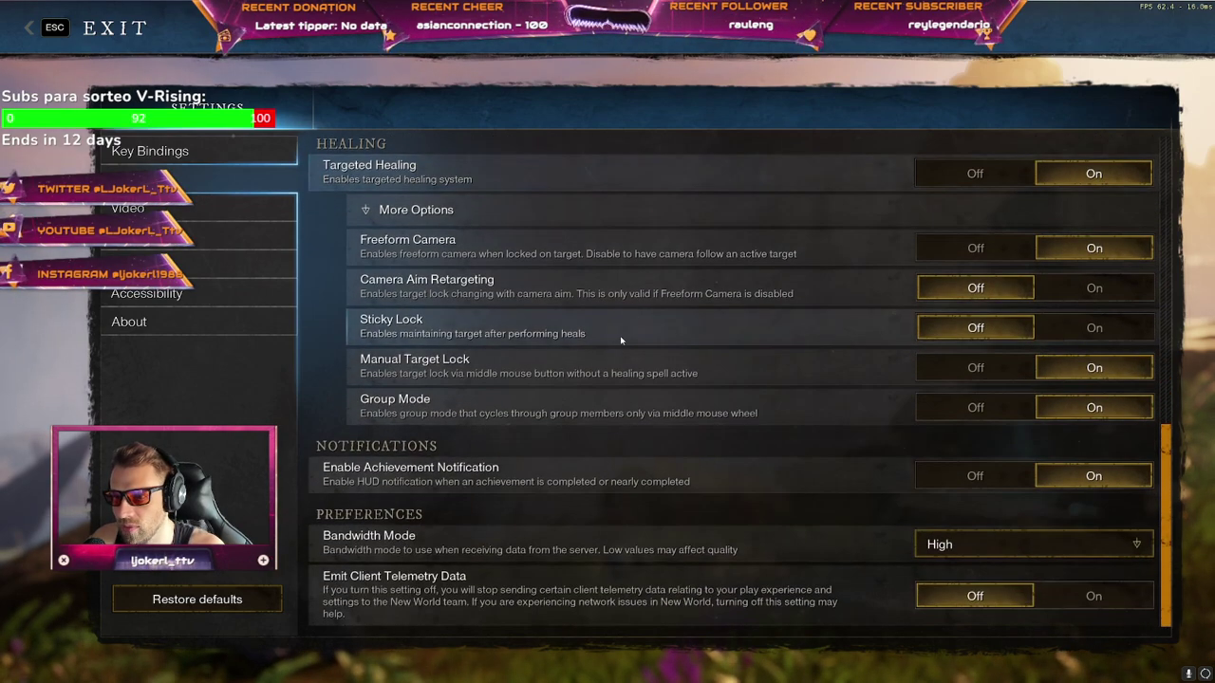